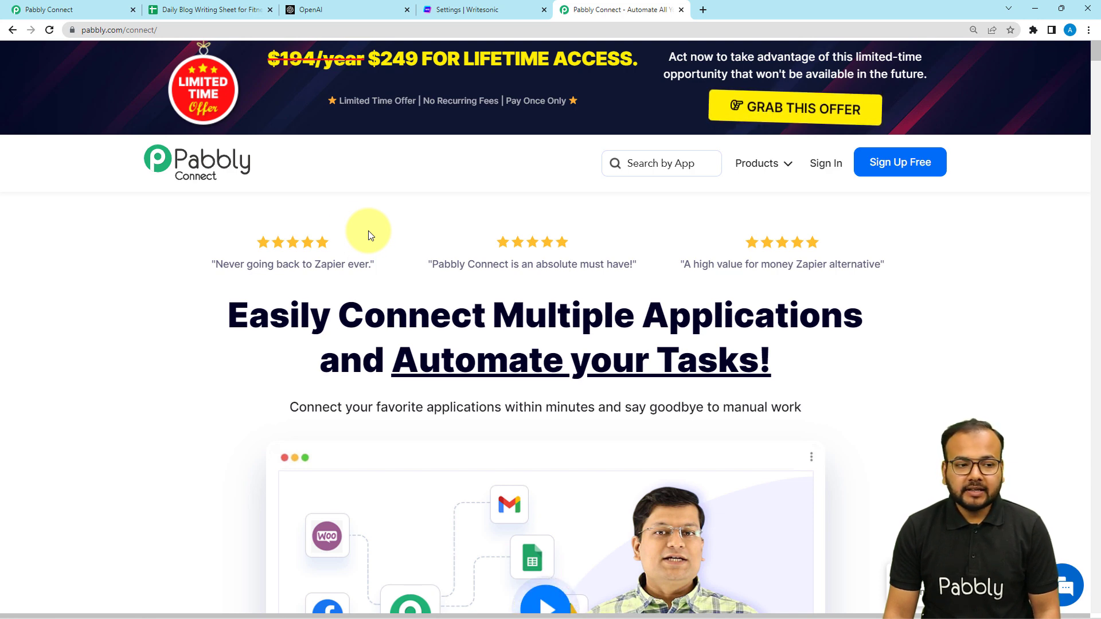
- In Pabbly Connect, create a new workflow named "Generate Articles Using Writesonic"
click(101, 12)
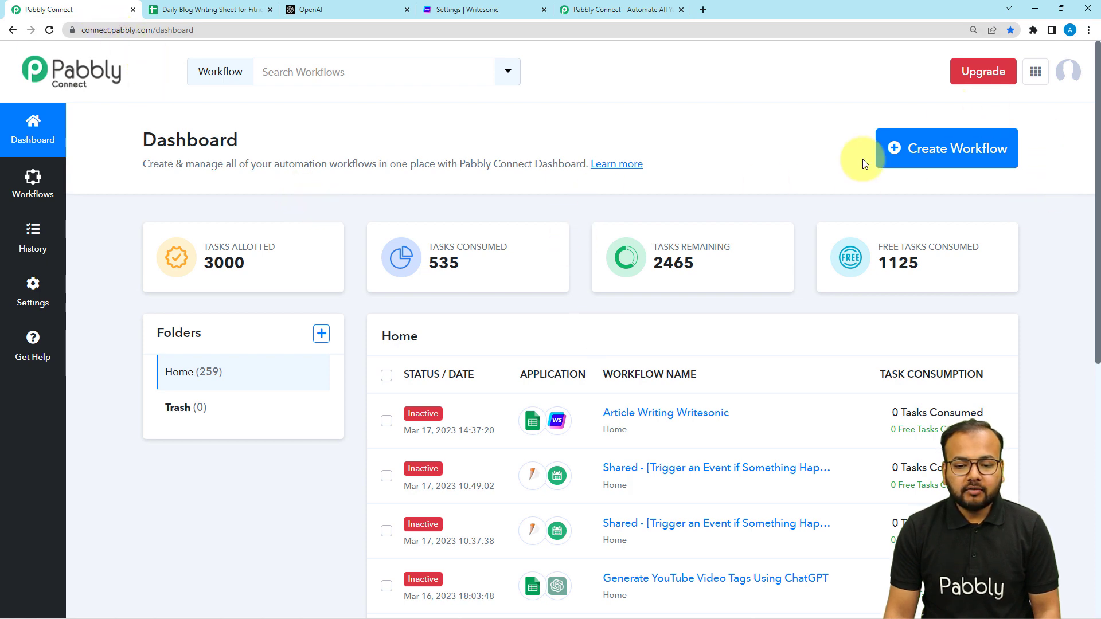
click(929, 166)
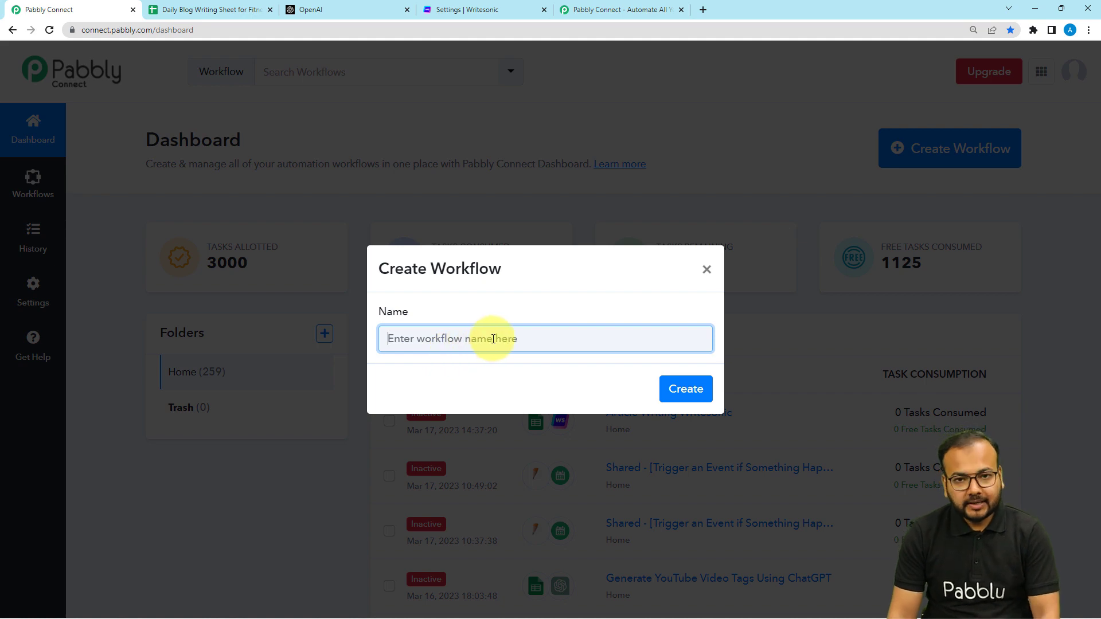
text(G)
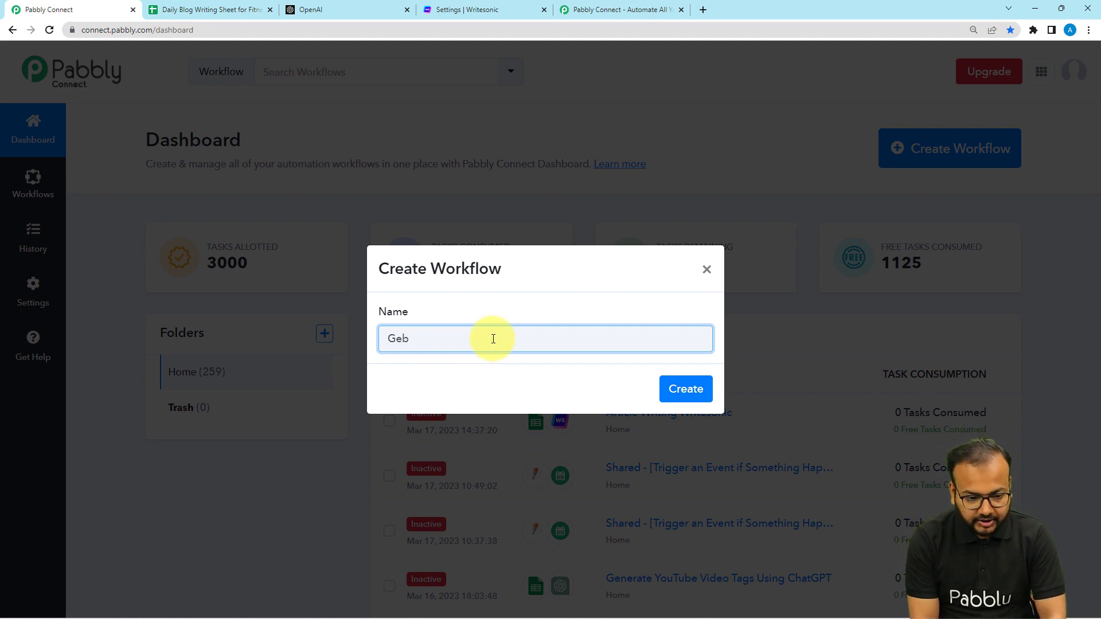
text(enerate Articles Using Writesonic)
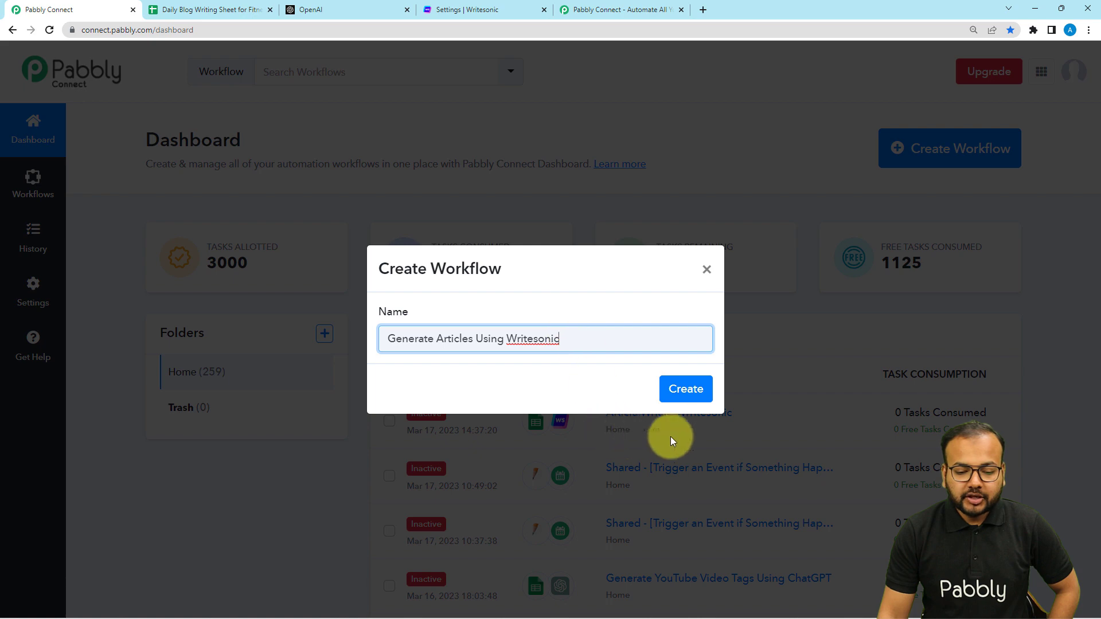
click(685, 390)
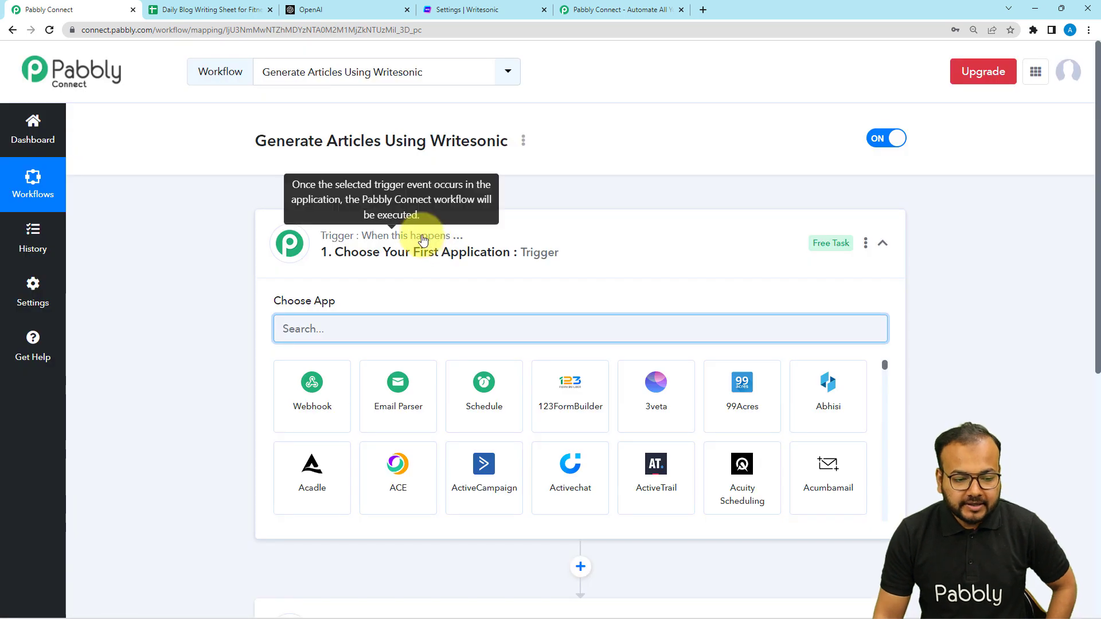
- Collapse the trigger block and review the blog titles and publish dates in the "Daily Blog Writing Sheet for Fitness Website" spreadsheet
click(423, 240)
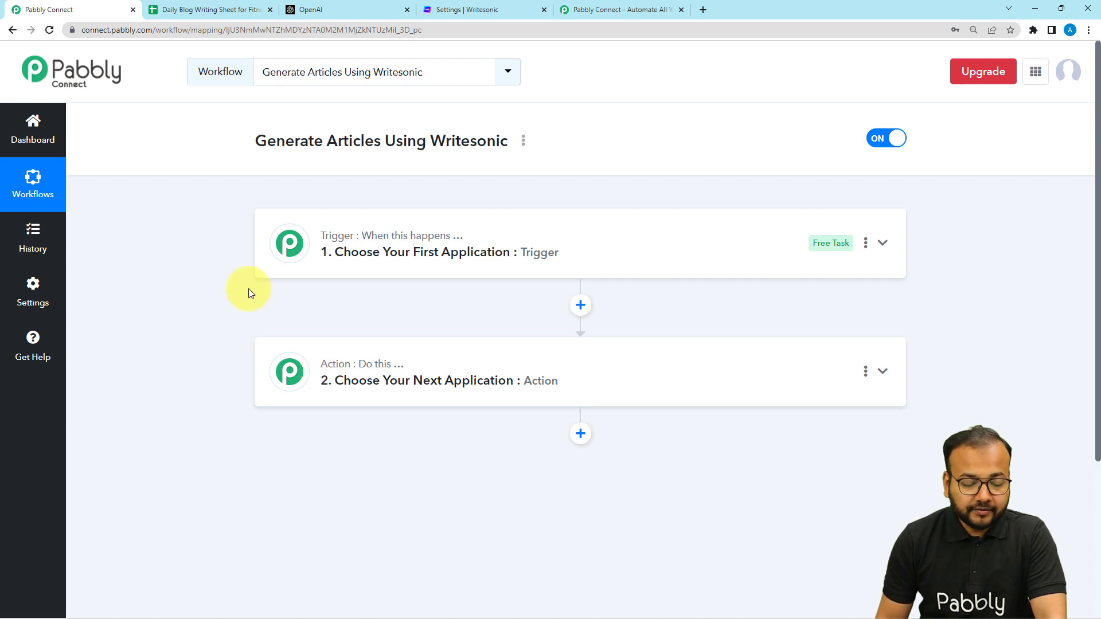
click(213, 7)
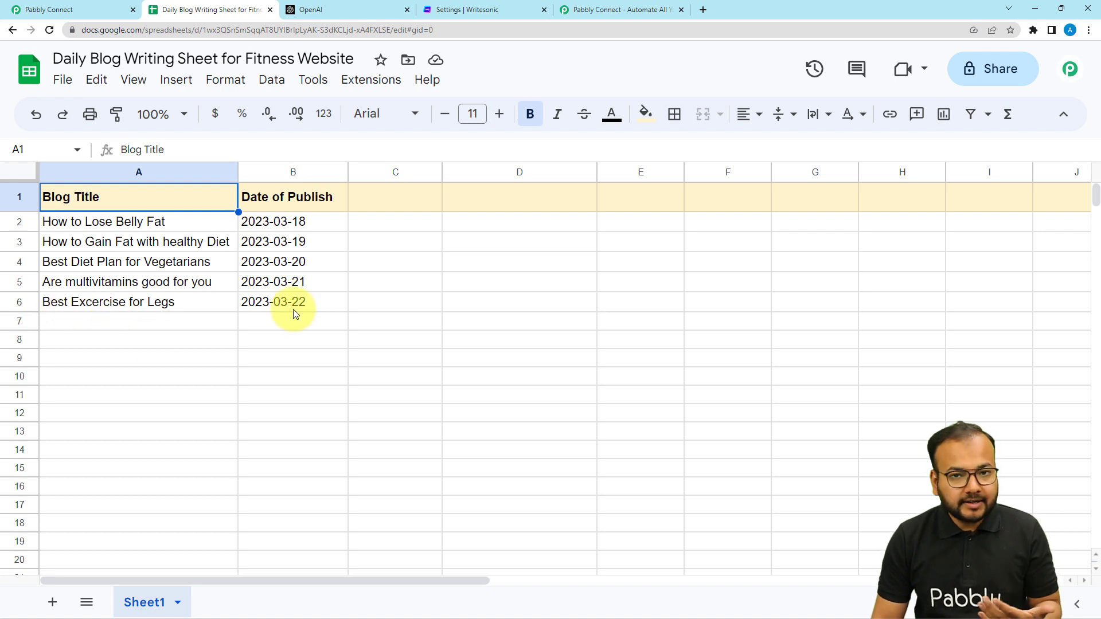
click(81, 9)
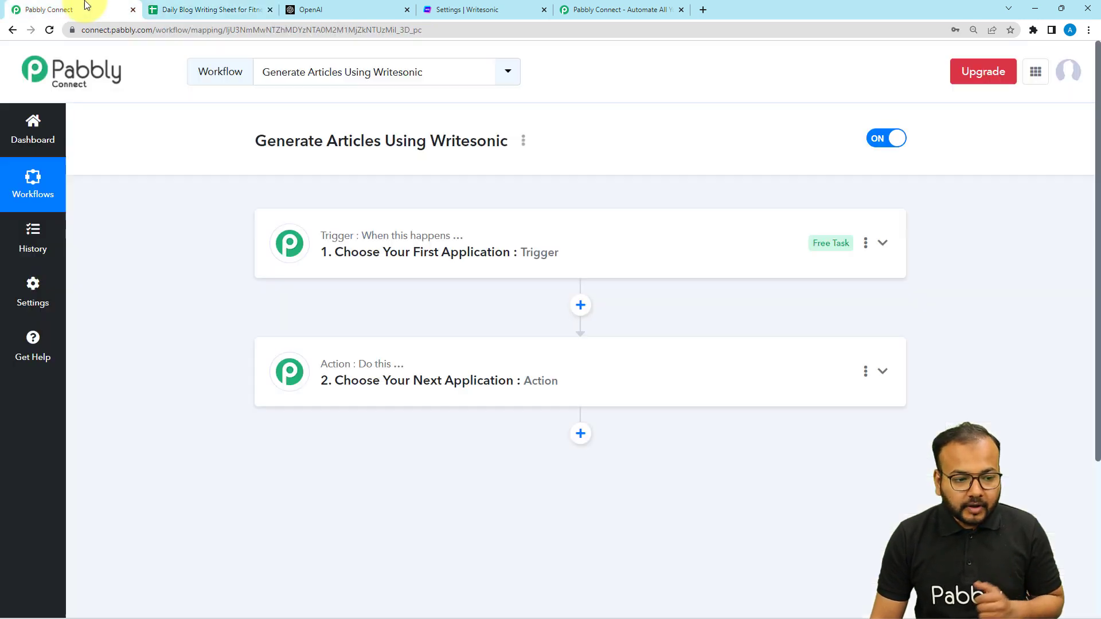
- Set the workflow's trigger to Google Sheets with the trigger event "New or Updated Spreadsheet Row"
click(347, 261)
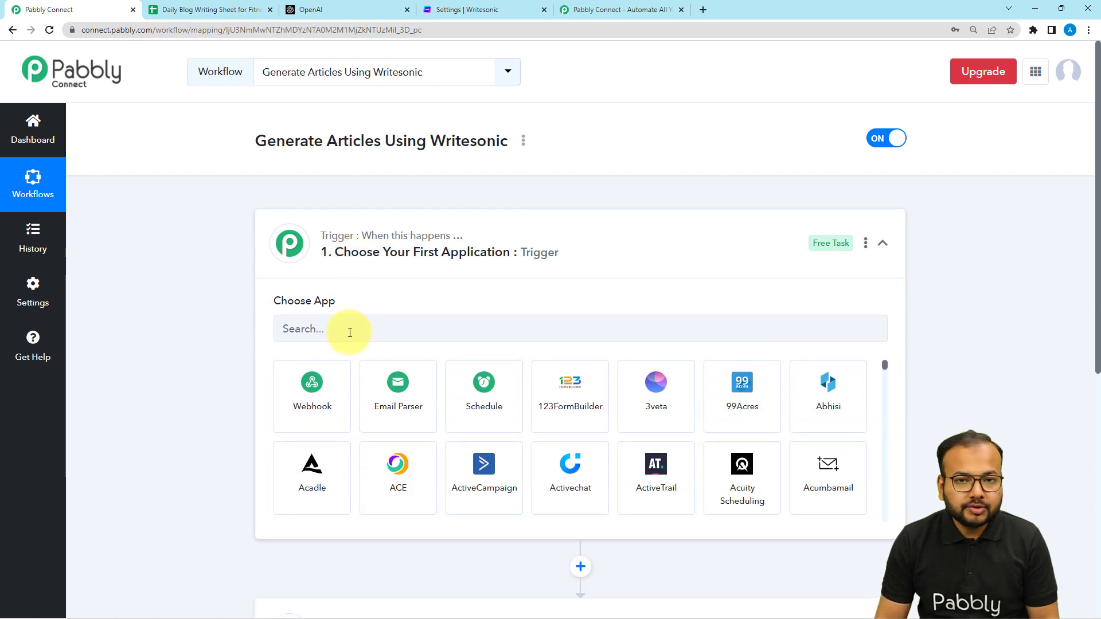
click(221, 9)
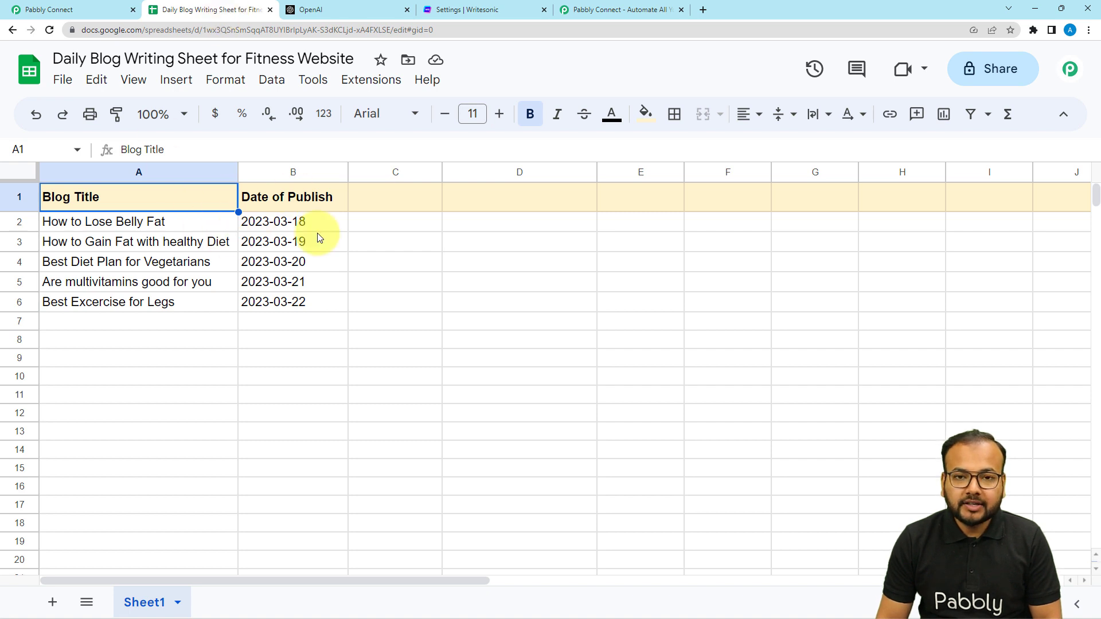
click(63, 10)
click(381, 324)
text(sheet)
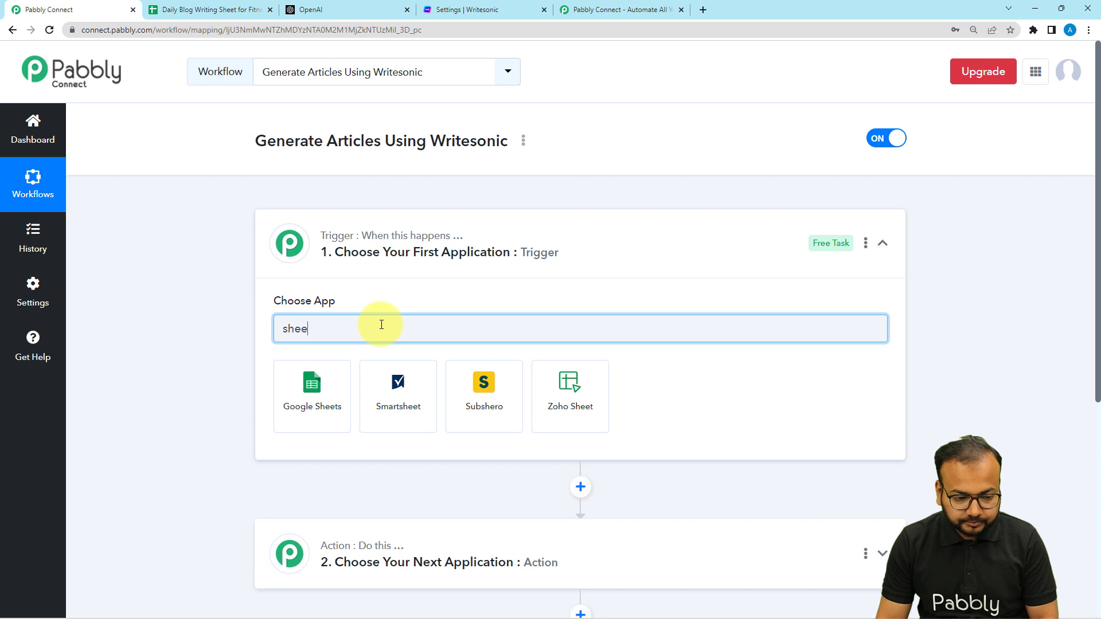
click(313, 390)
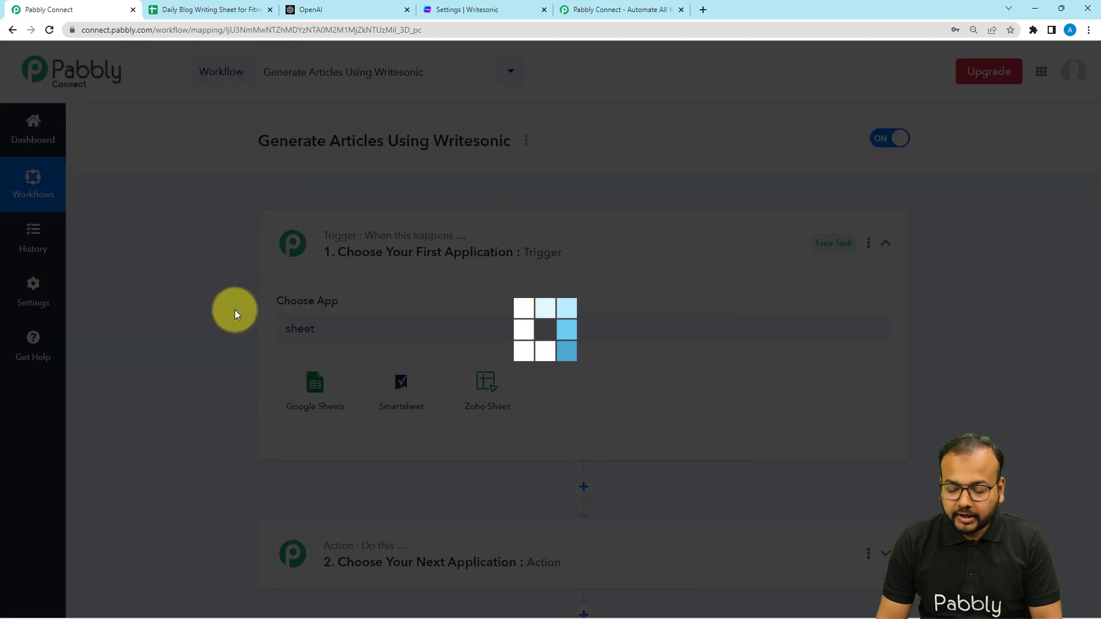
scroll(252, 311, down, 2)
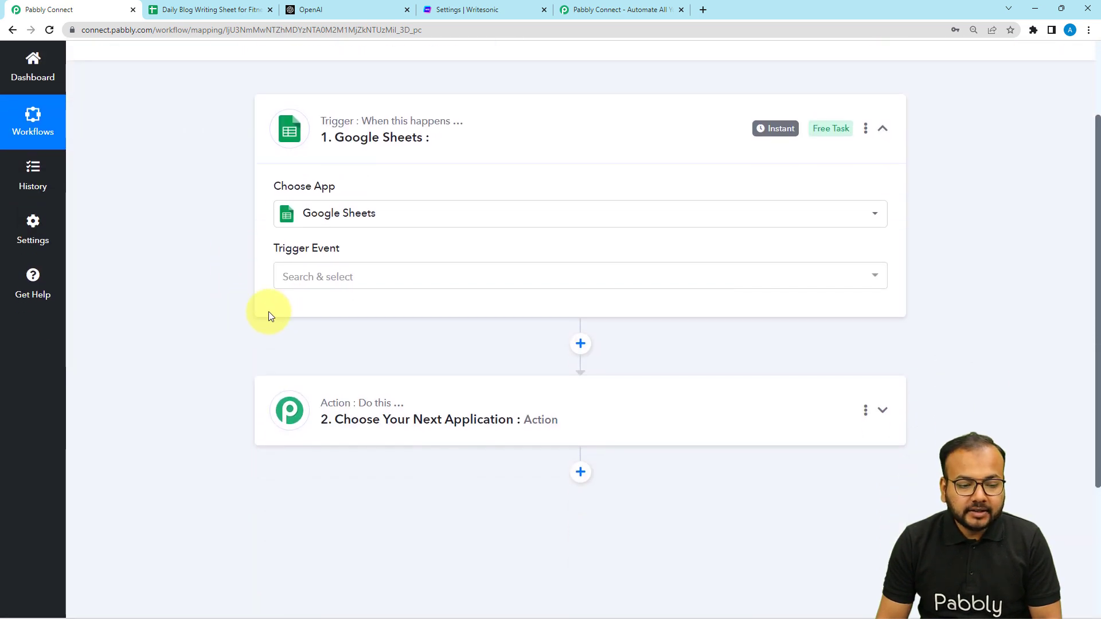
click(288, 282)
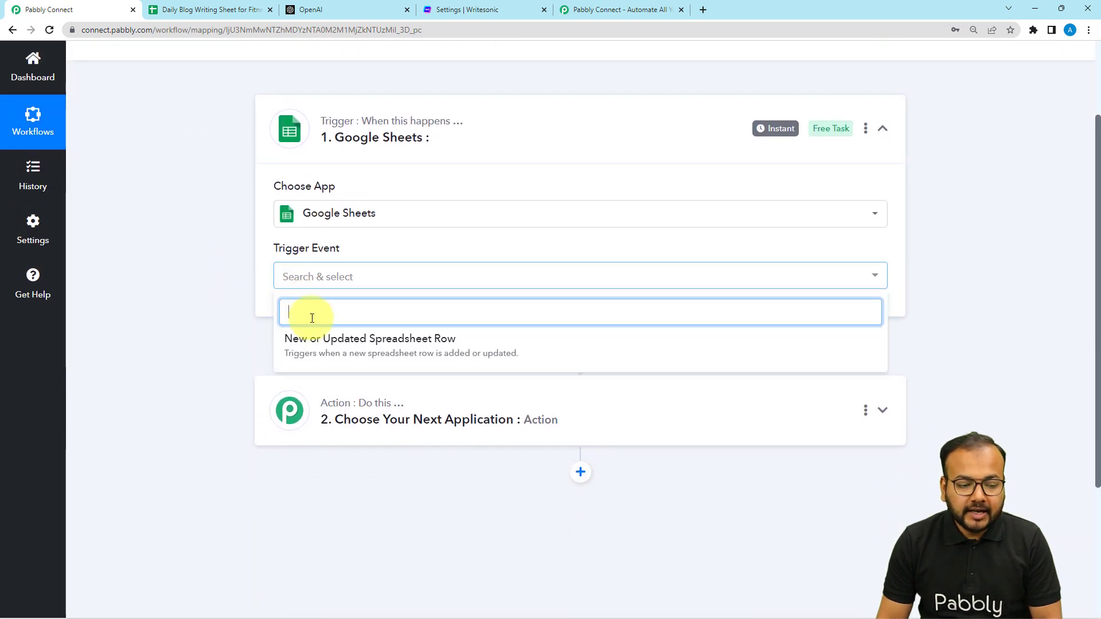
click(390, 357)
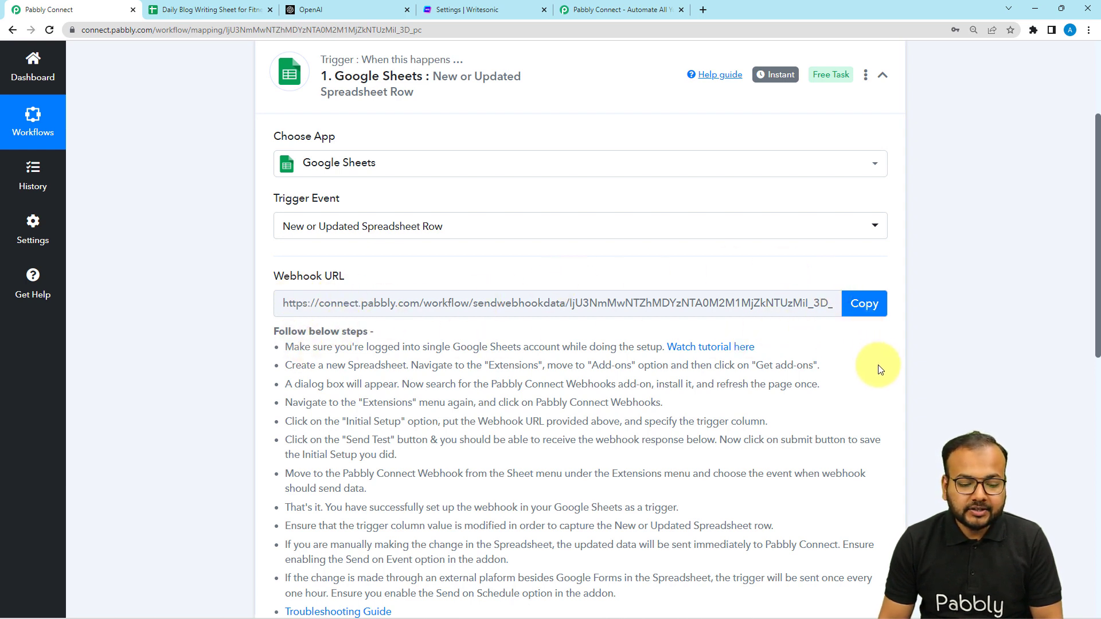
- Read the trigger's webhook setup instructions and switch to the blog spreadsheet in the incognito browser window
scroll(880, 370, down, 2)
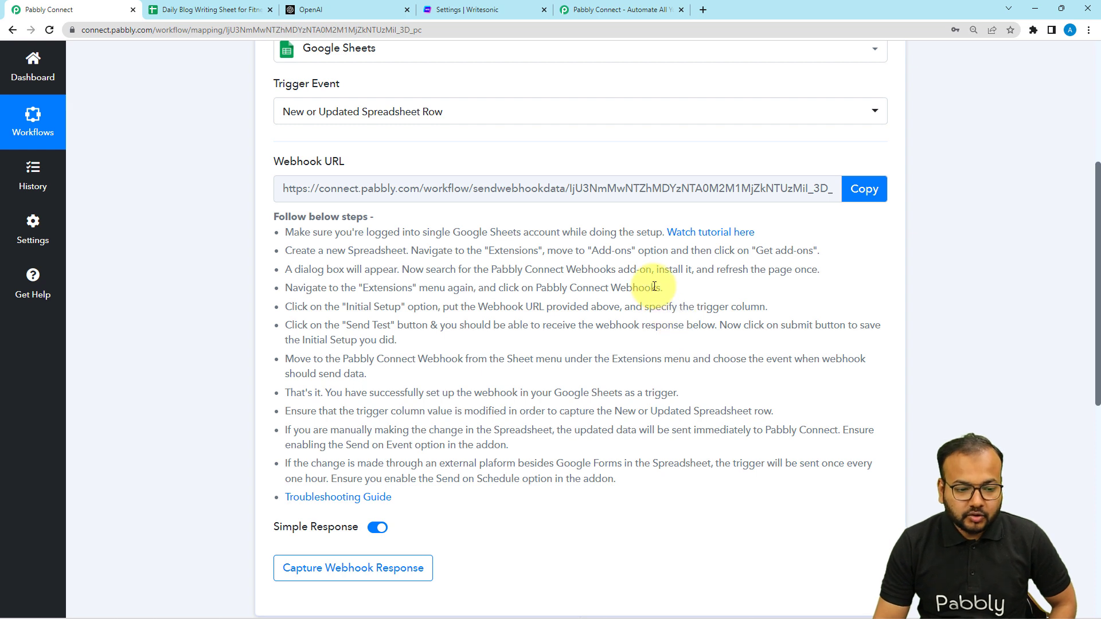
scroll(659, 294, down, 1)
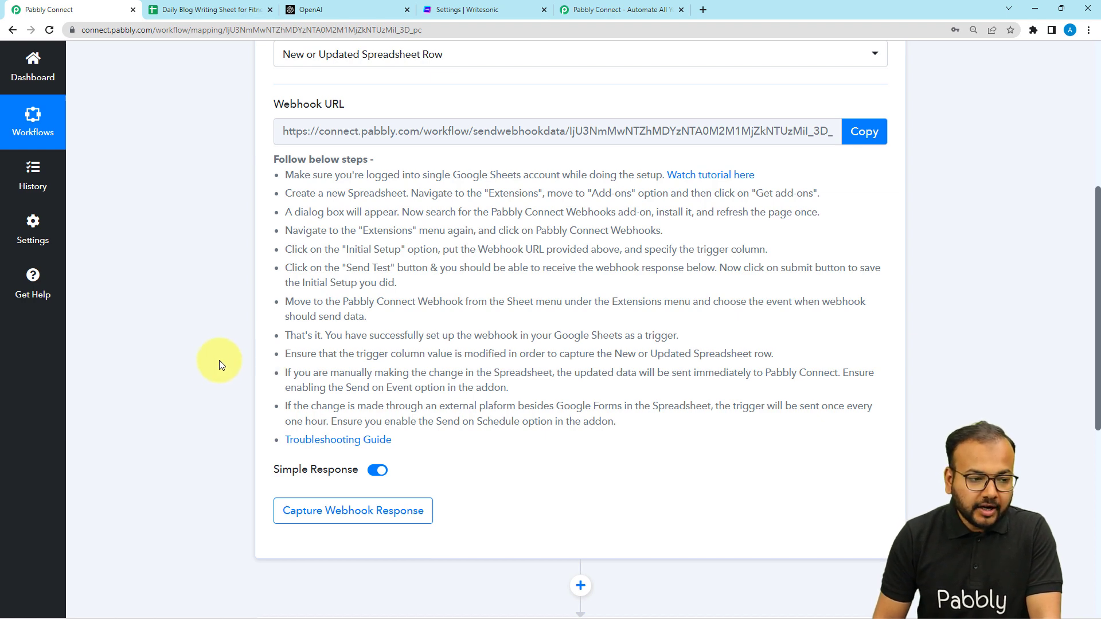
click(162, 10)
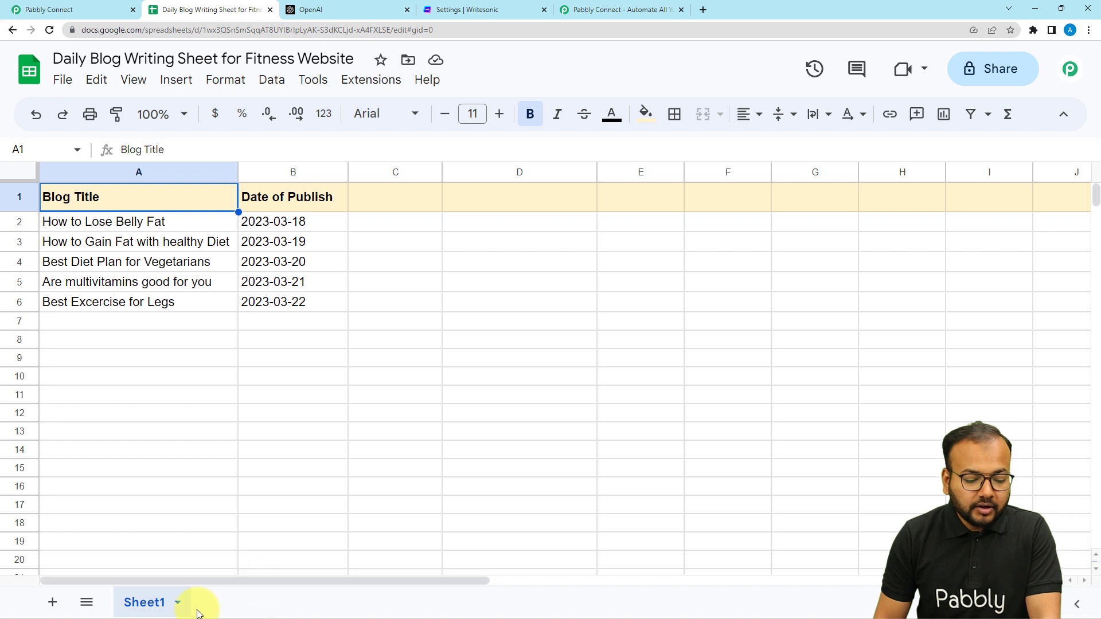
mouse_move(195, 617)
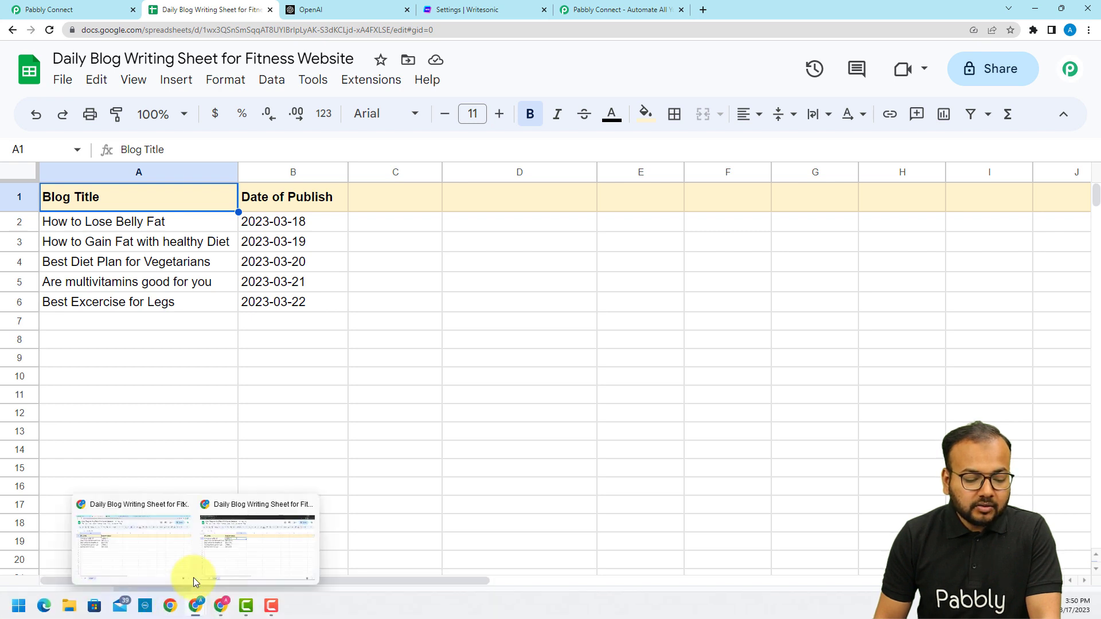
click(230, 552)
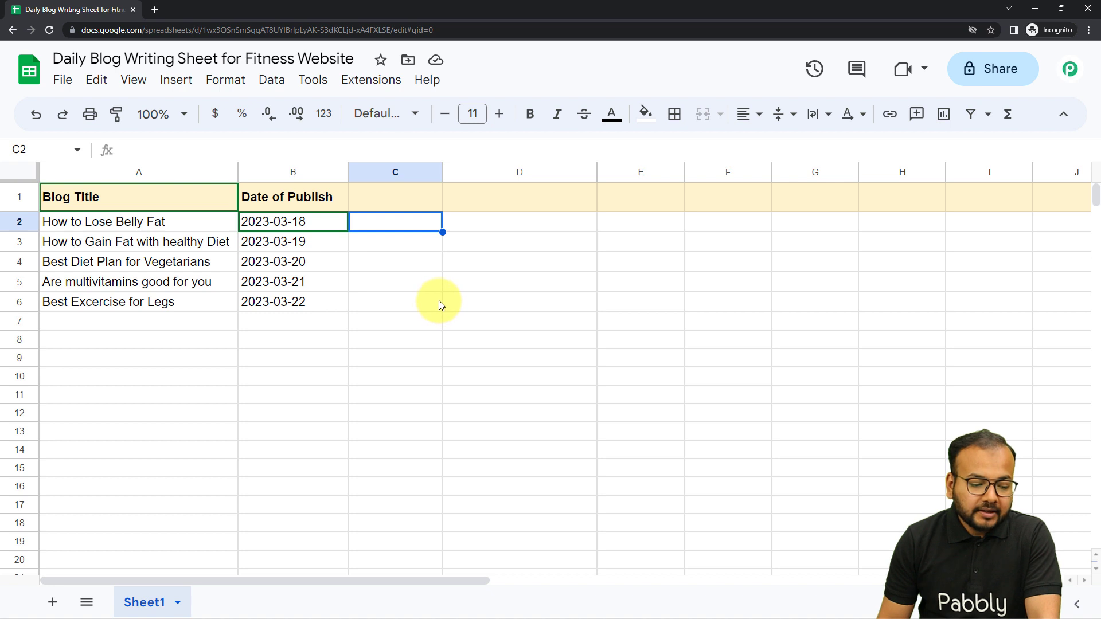
- Look up the Pabbly Connect Webhooks add-on in the Google Workspace Marketplace from the spreadsheet, and close the marketplace
click(375, 83)
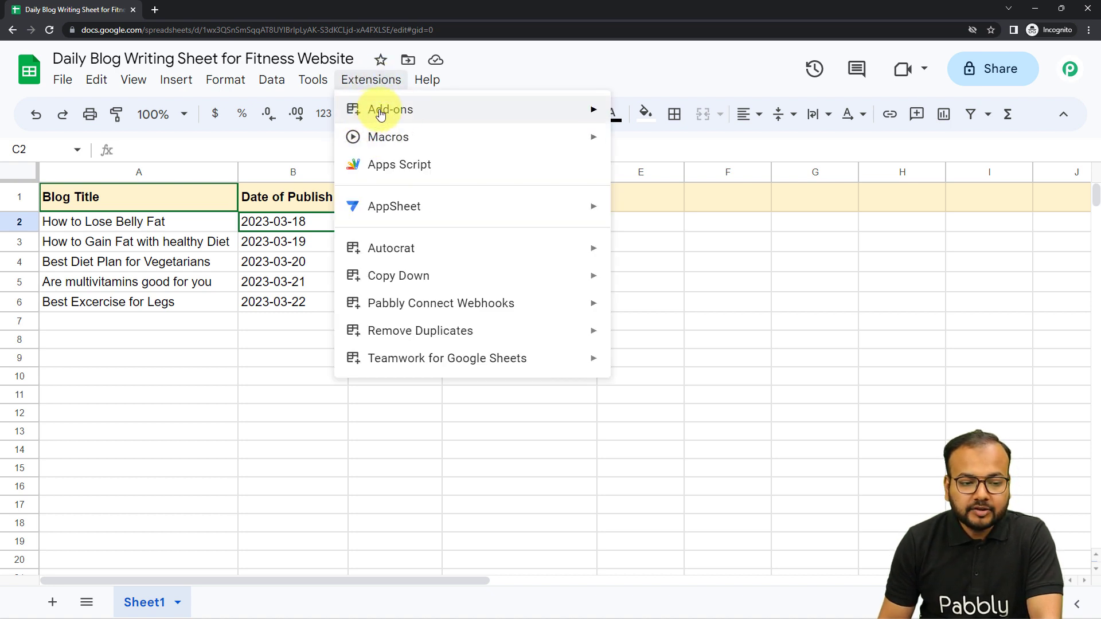
mouse_move(536, 111)
click(664, 115)
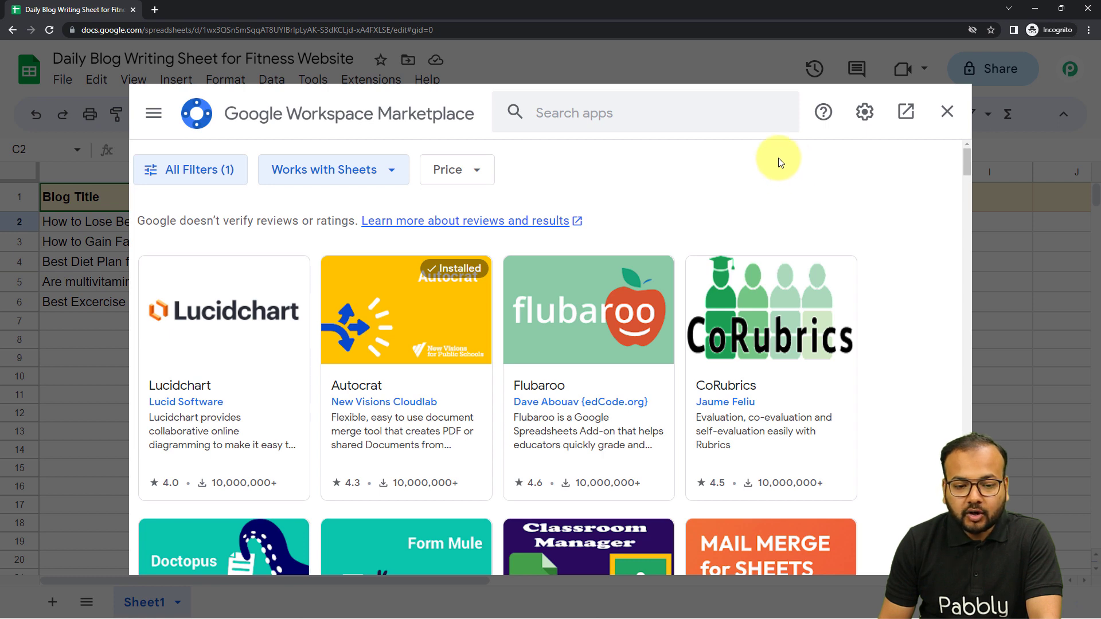
click(687, 114)
text(pabb)
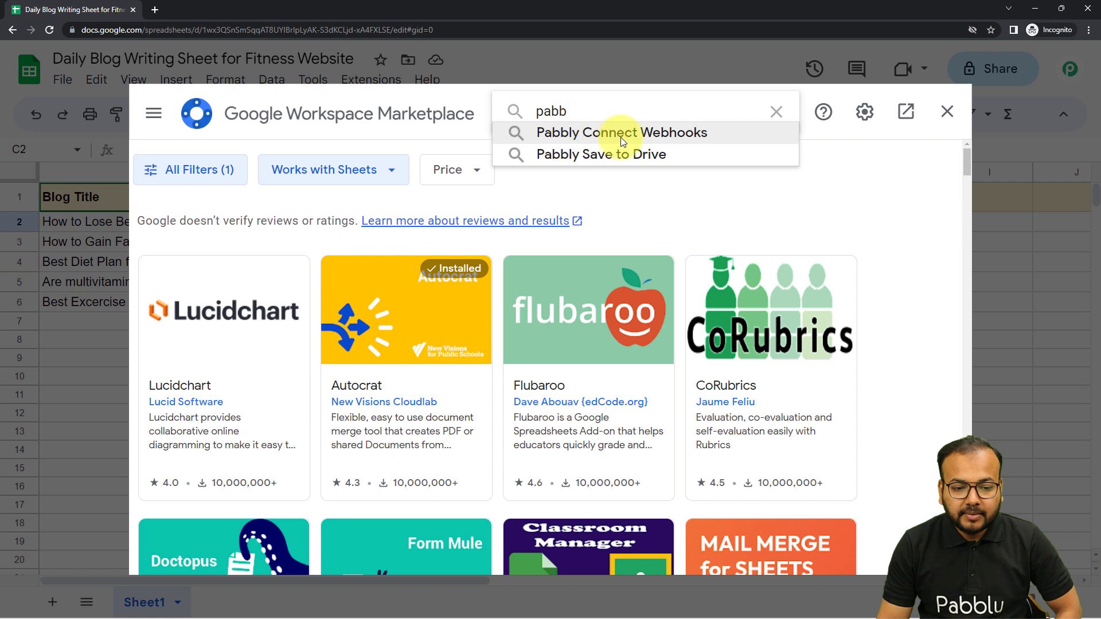
click(621, 136)
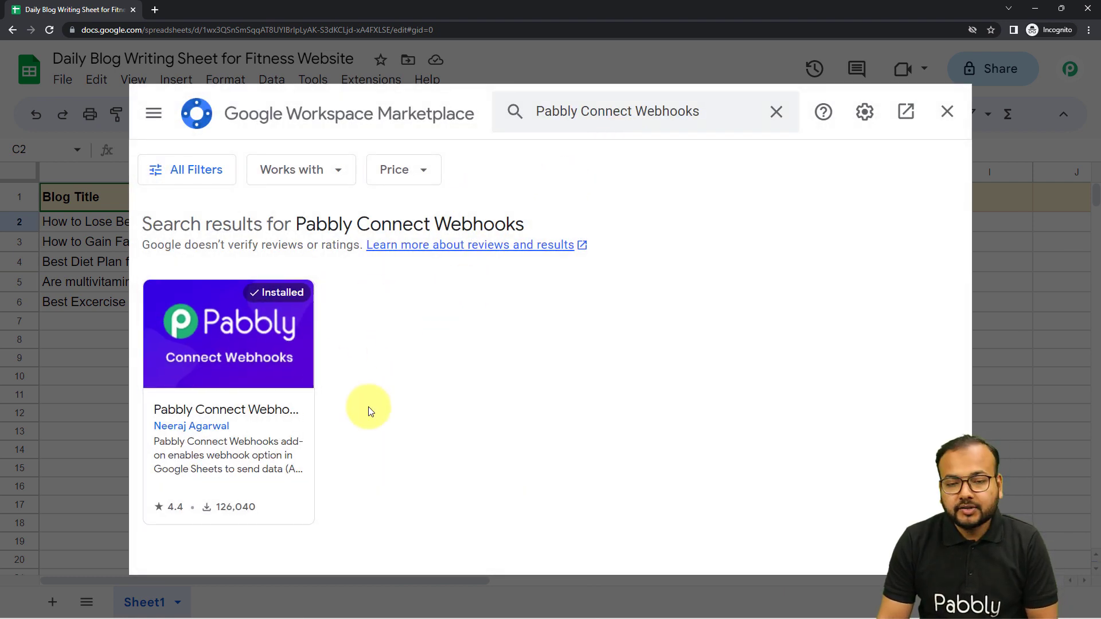
click(948, 113)
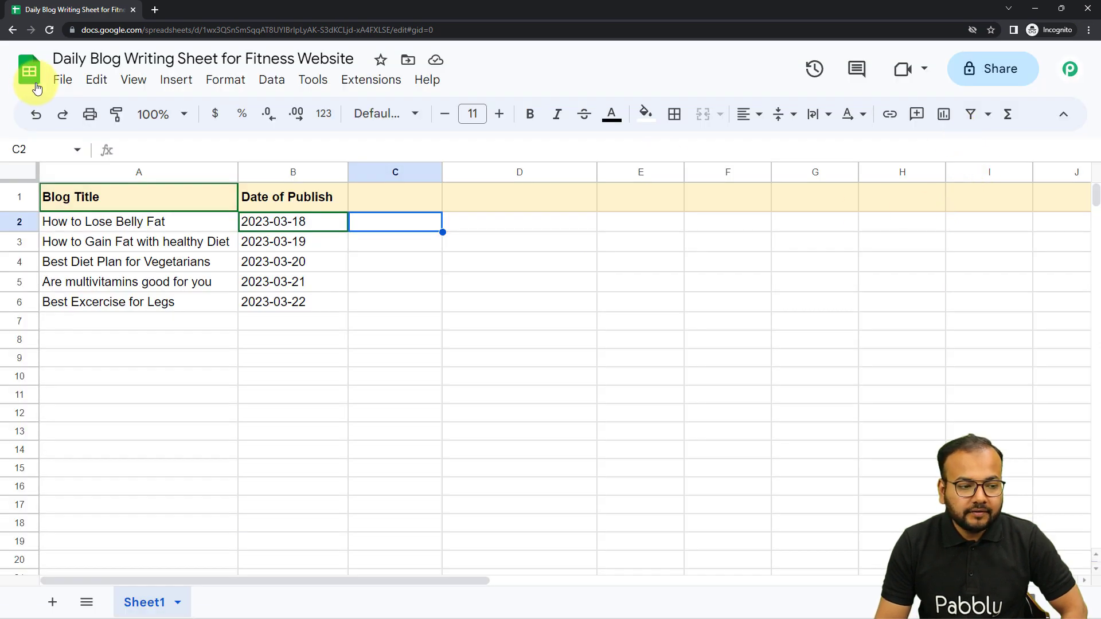
- Reload the spreadsheet, view the initial setup of Pabbly Connect Webhooks, and close the dialog
click(49, 31)
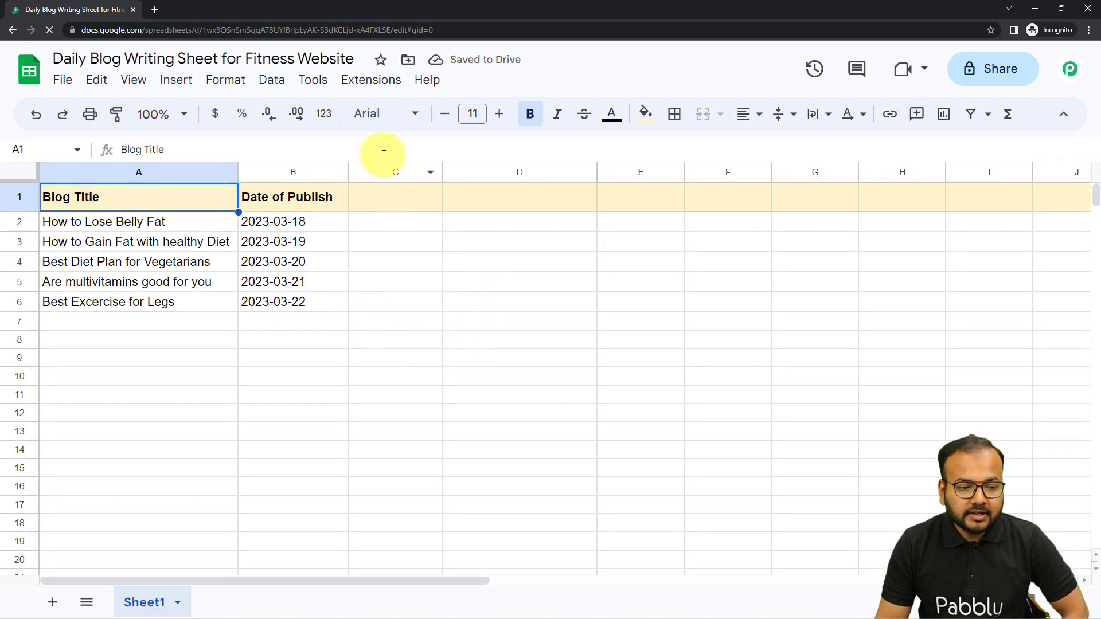
click(361, 82)
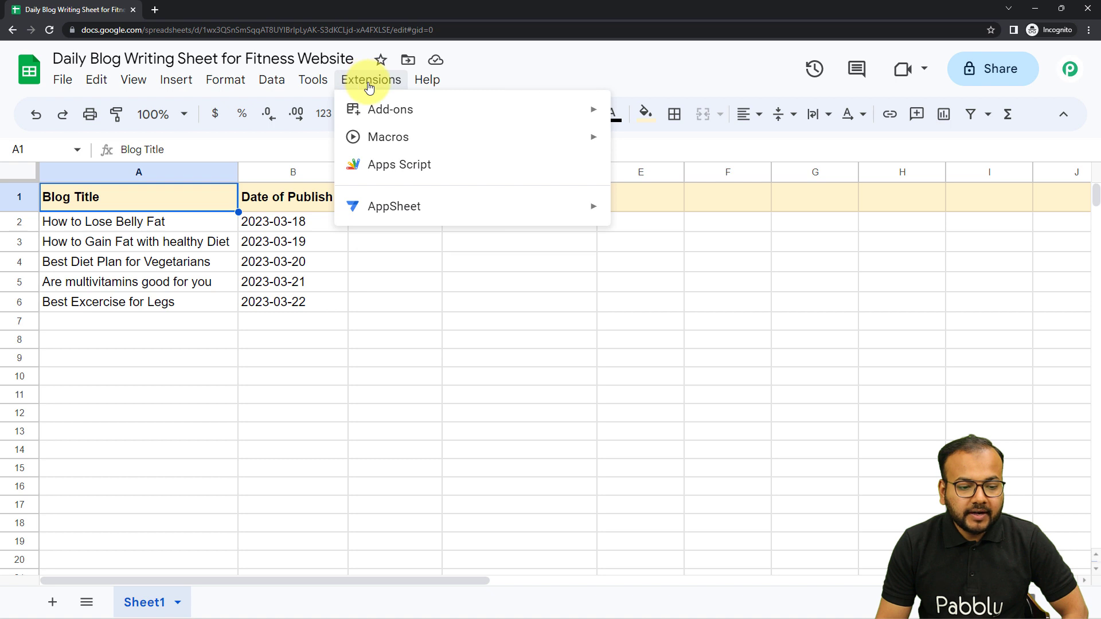
mouse_move(388, 302)
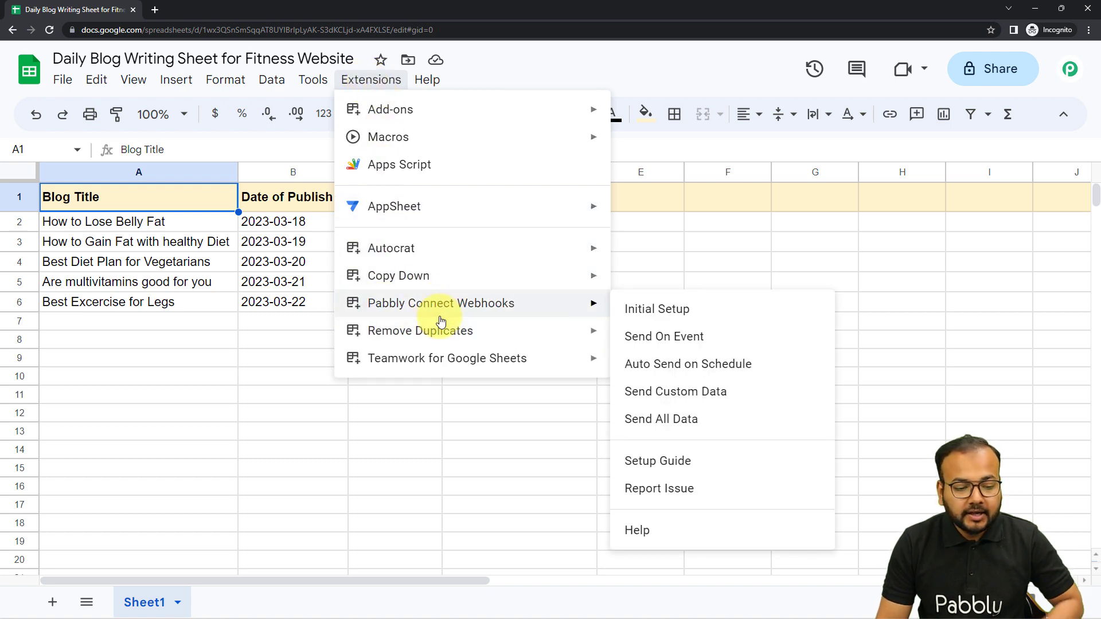
click(646, 311)
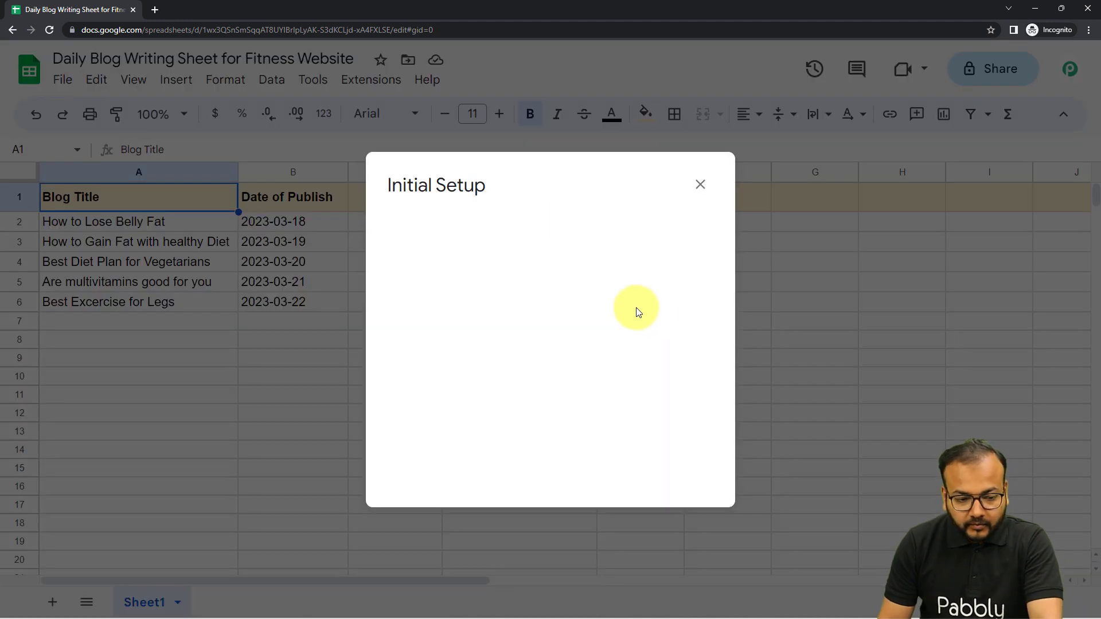
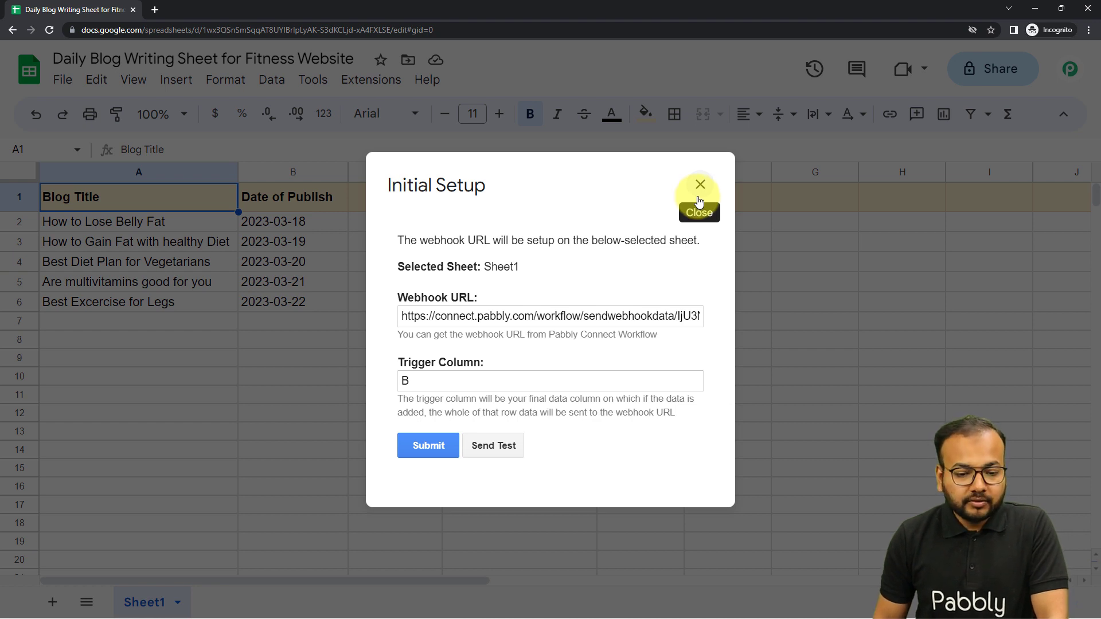
click(699, 185)
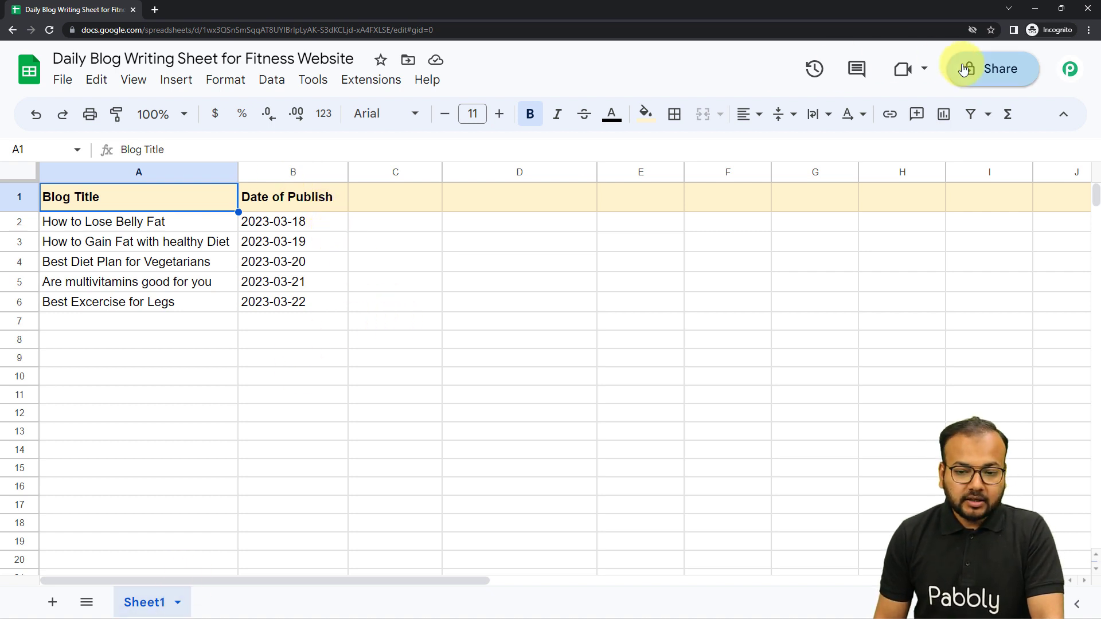
- Copy the Google Sheets trigger's webhook URL from Pabbly Connect and return to the spreadsheet in the incognito window
click(1037, 8)
click(94, 8)
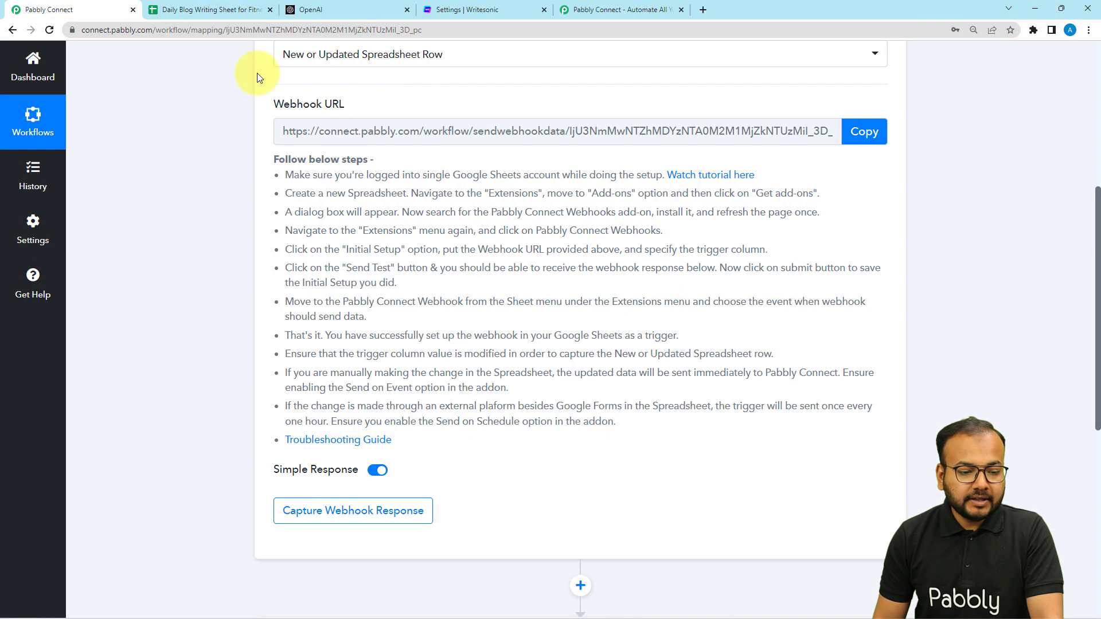
click(869, 132)
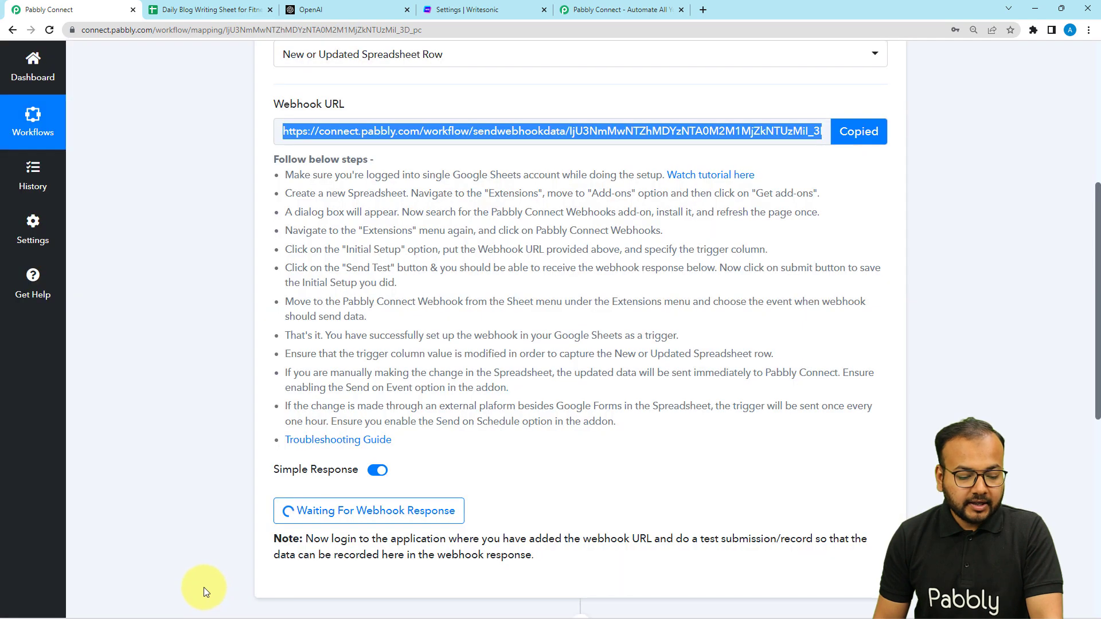
mouse_move(190, 611)
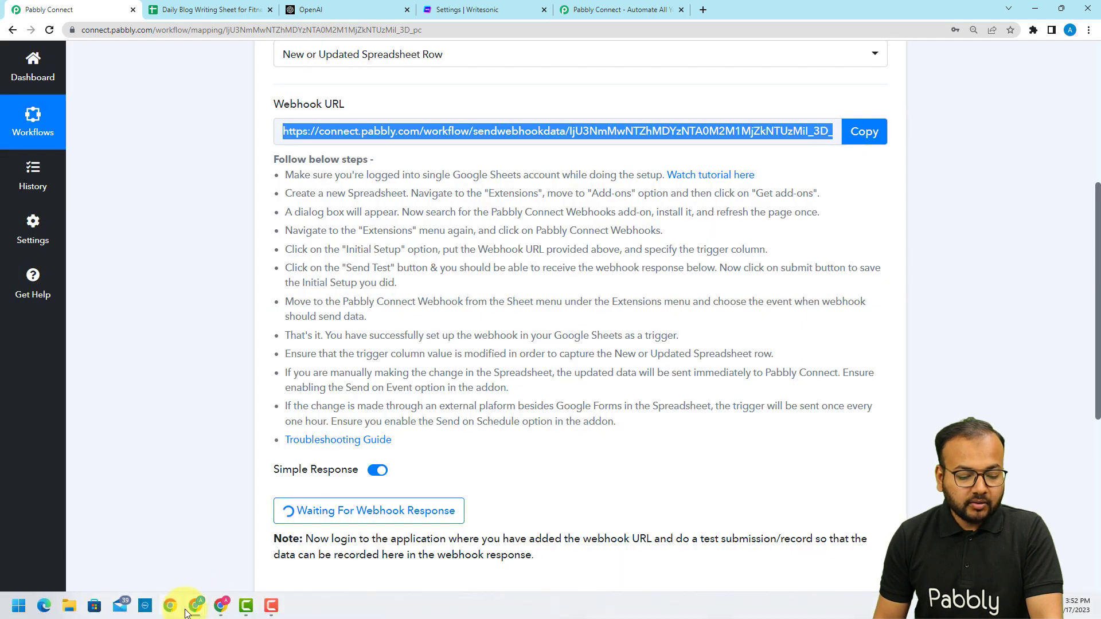
click(224, 565)
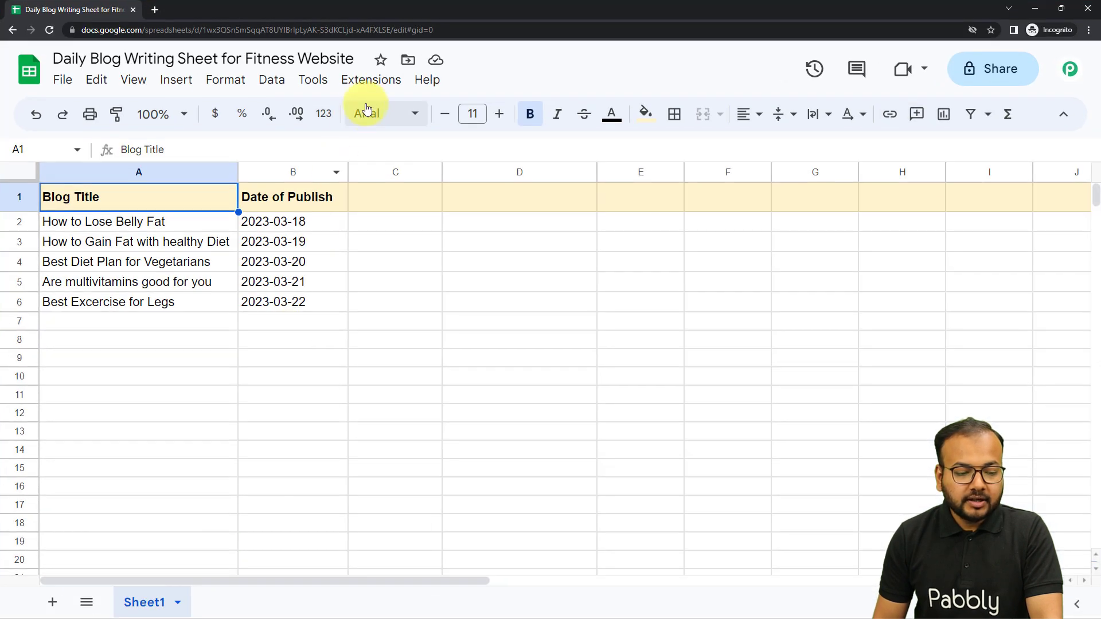
- In the Initial Setup of Pabbly Connect Webhooks, replace the webhook URL with the one copied from Pabbly Connect
click(373, 81)
mouse_move(399, 314)
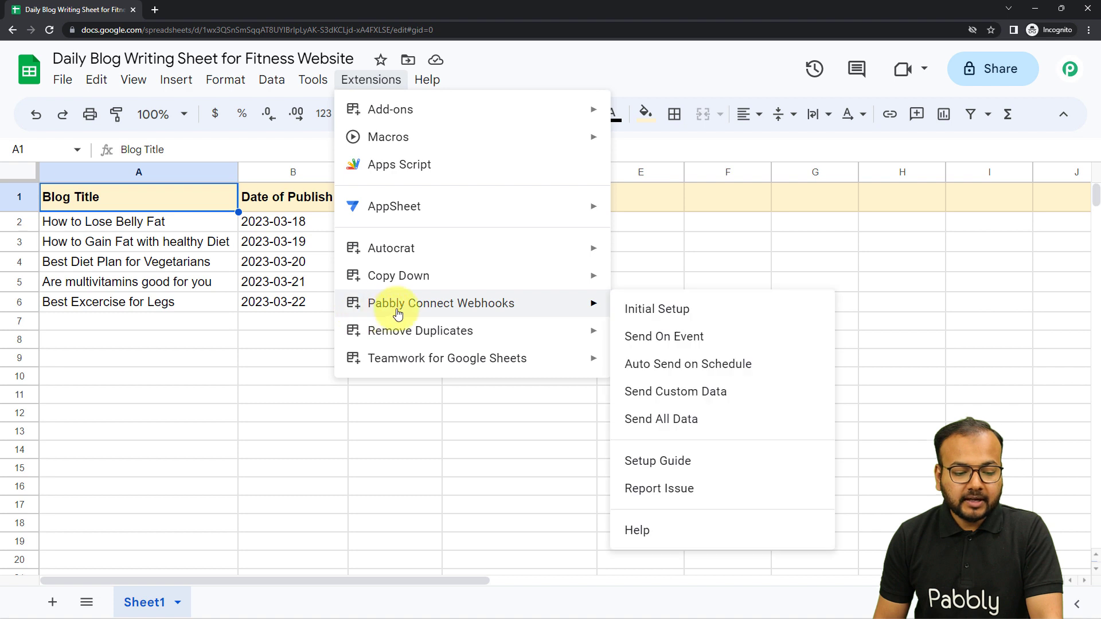
click(636, 310)
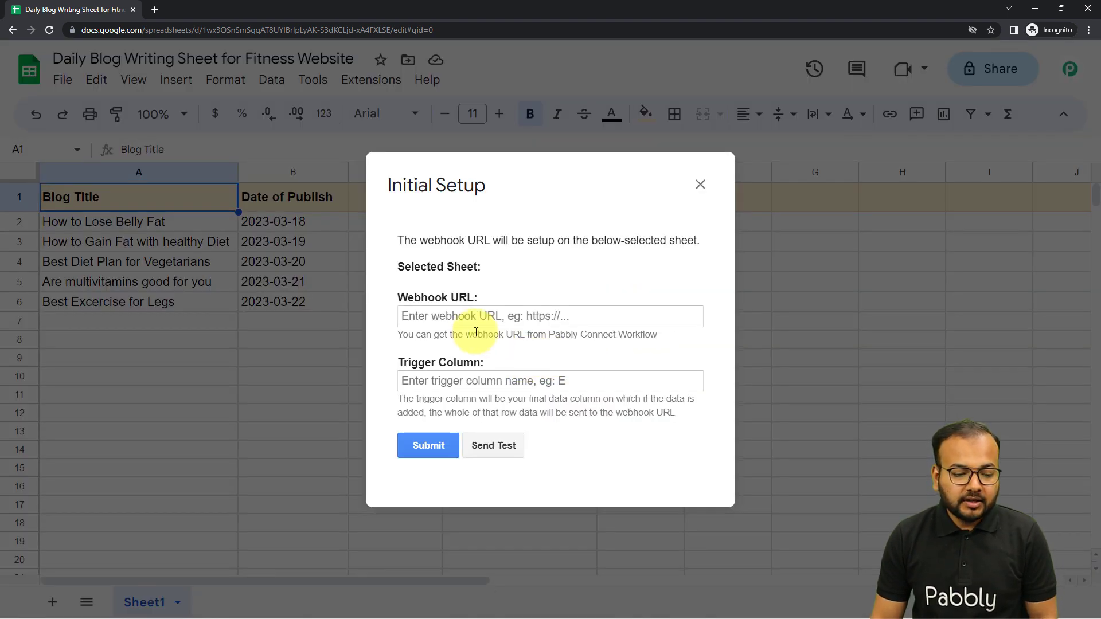
click(416, 316)
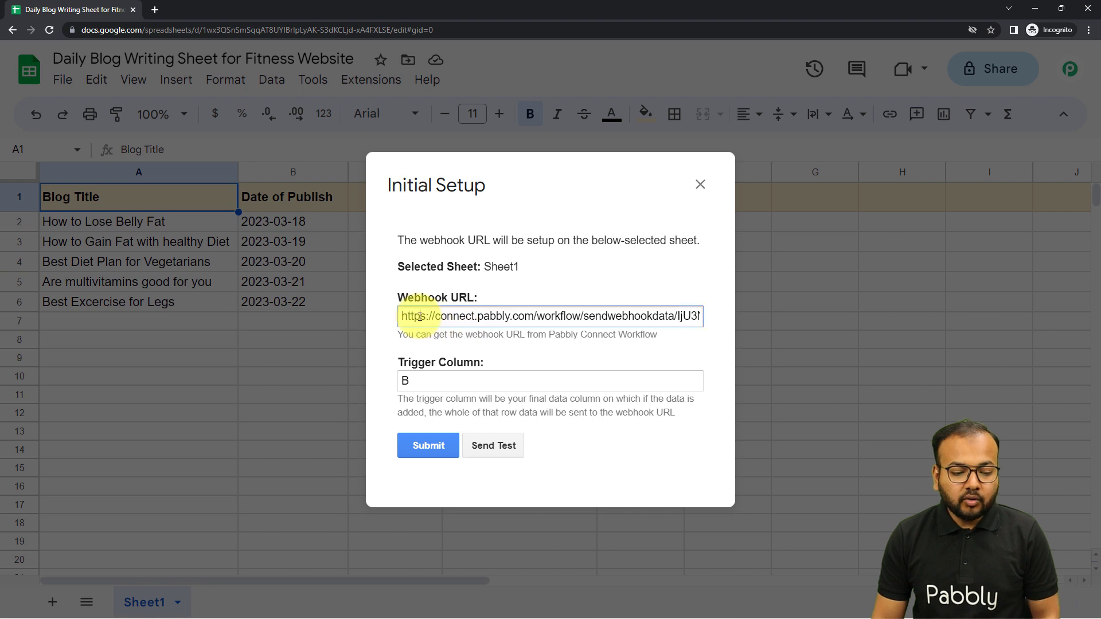
key(ctrl+a)
key(BackSpace)
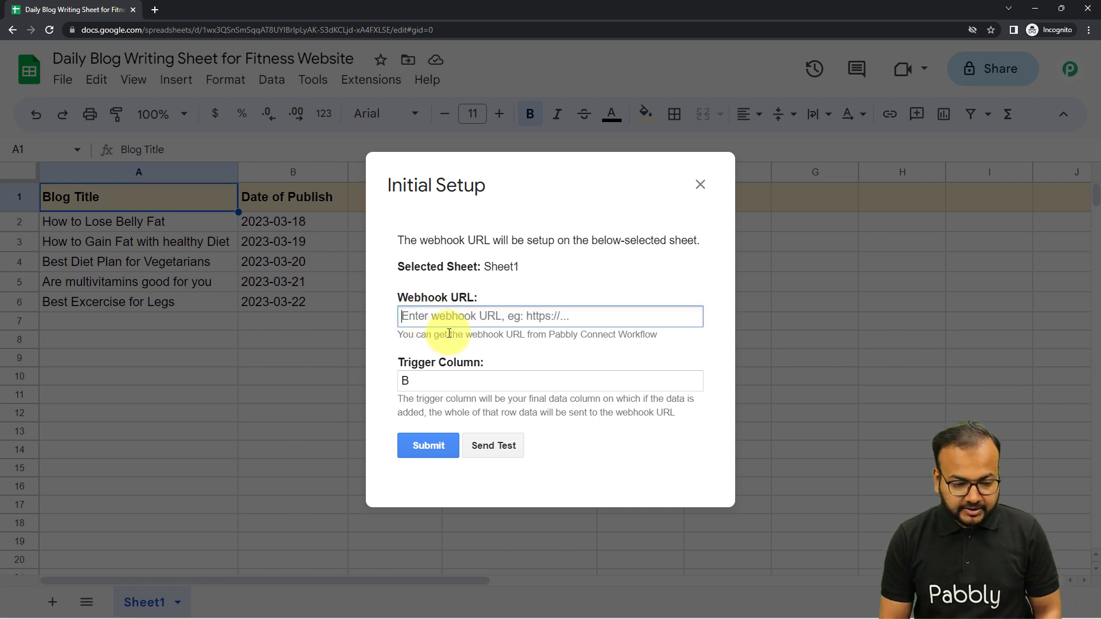
right_click(421, 318)
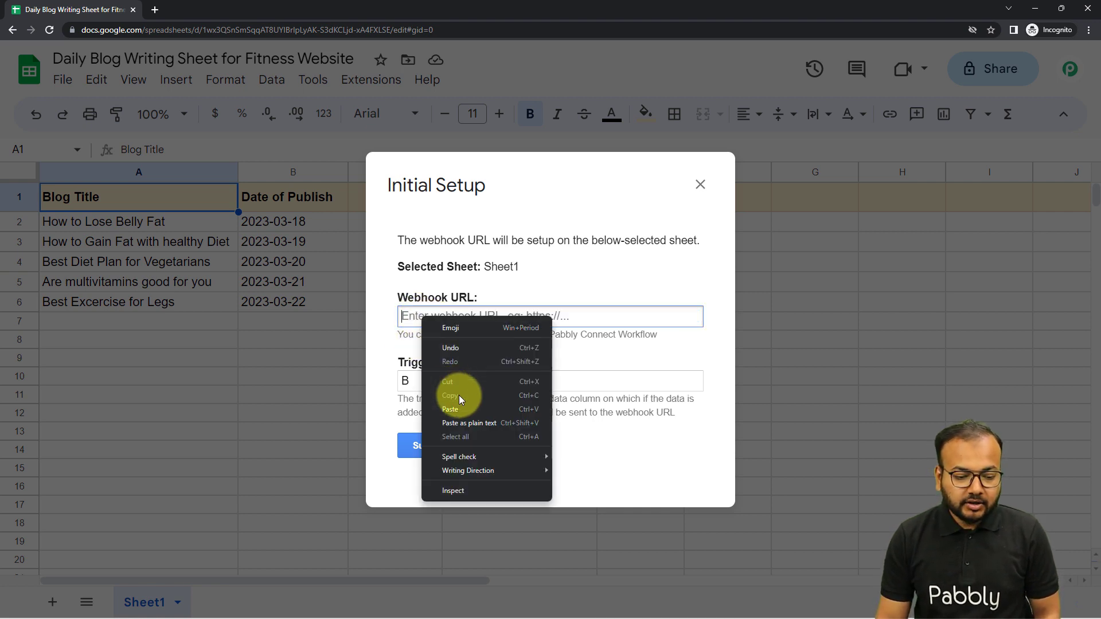
click(451, 409)
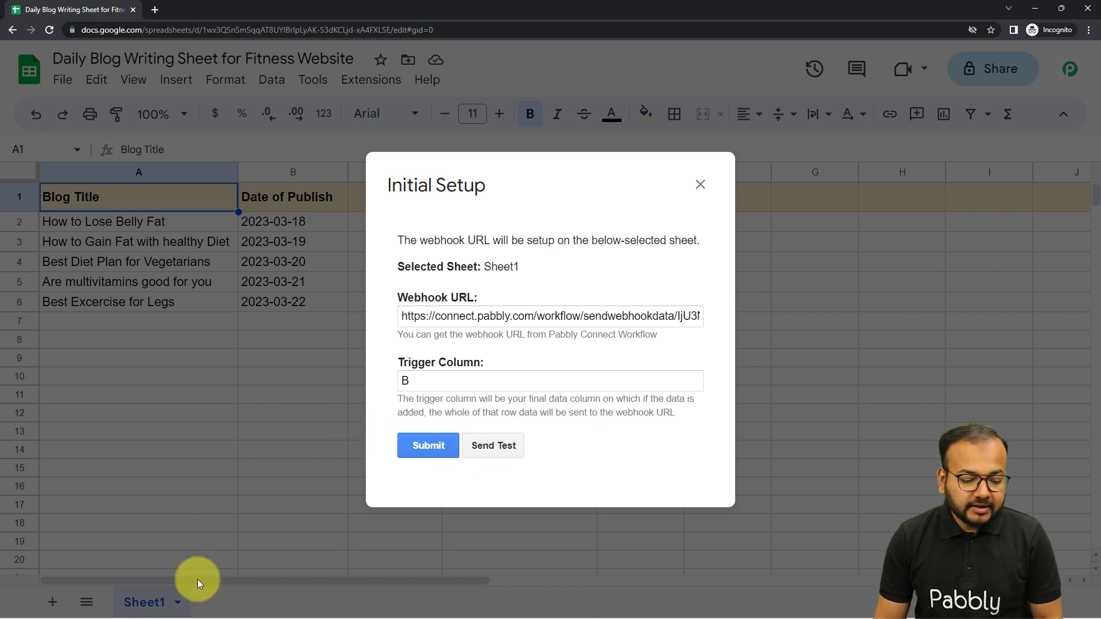
- Switch to the Pabbly Connect workflow and check the trigger's webhook response status below the setup instructions
mouse_move(175, 614)
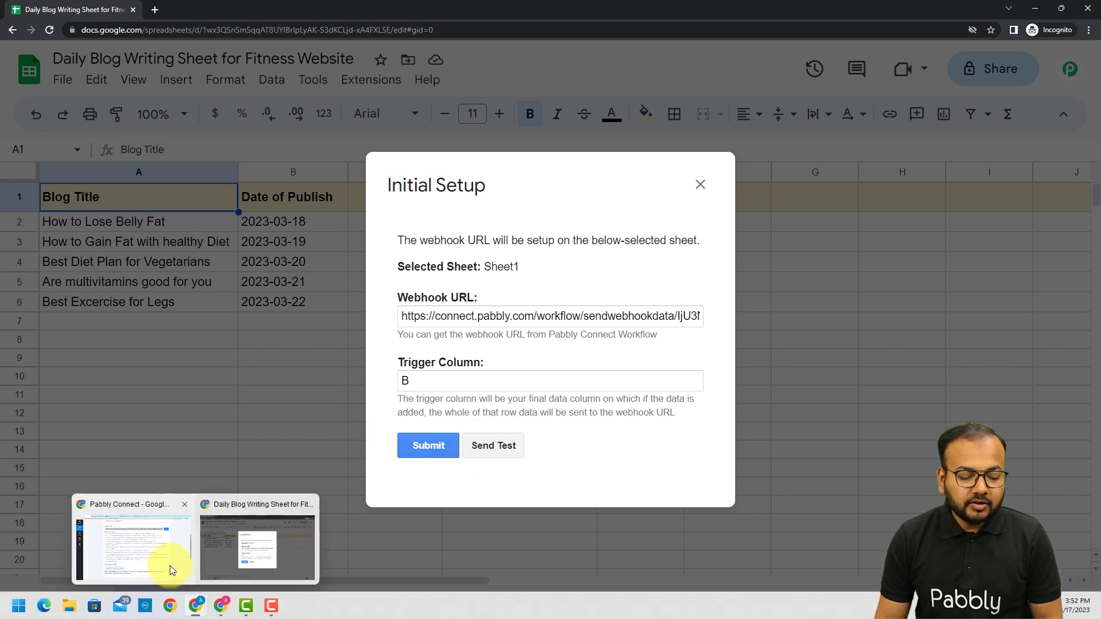
click(170, 562)
scroll(210, 400, down, 3)
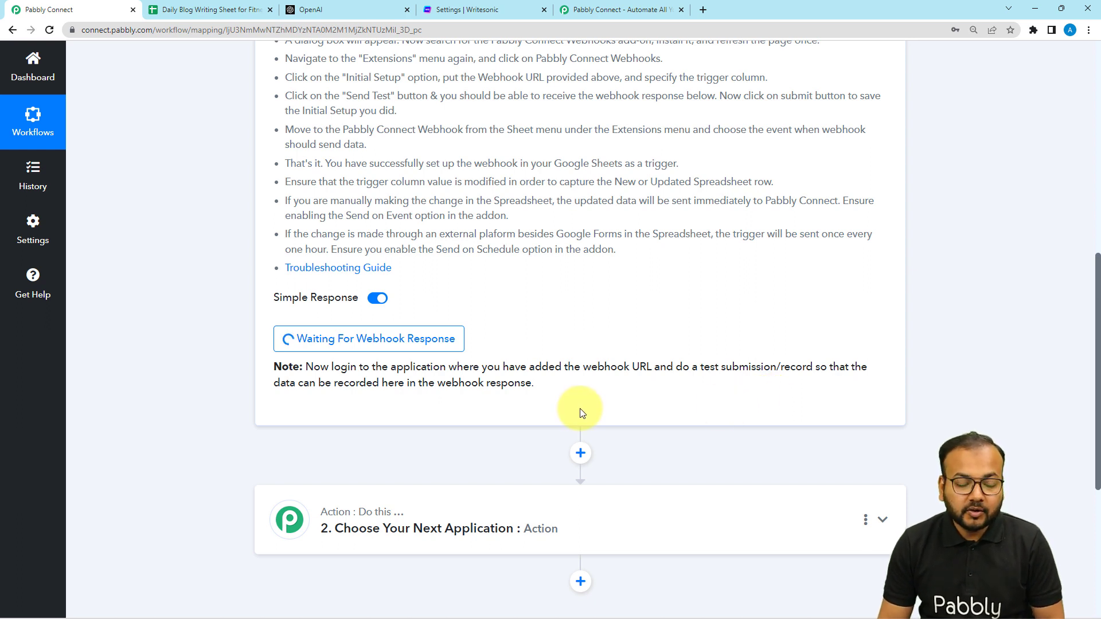
- Return to the incognito spreadsheet, send a test from the Initial Setup with trigger column B, submit the setup and close it
mouse_move(172, 612)
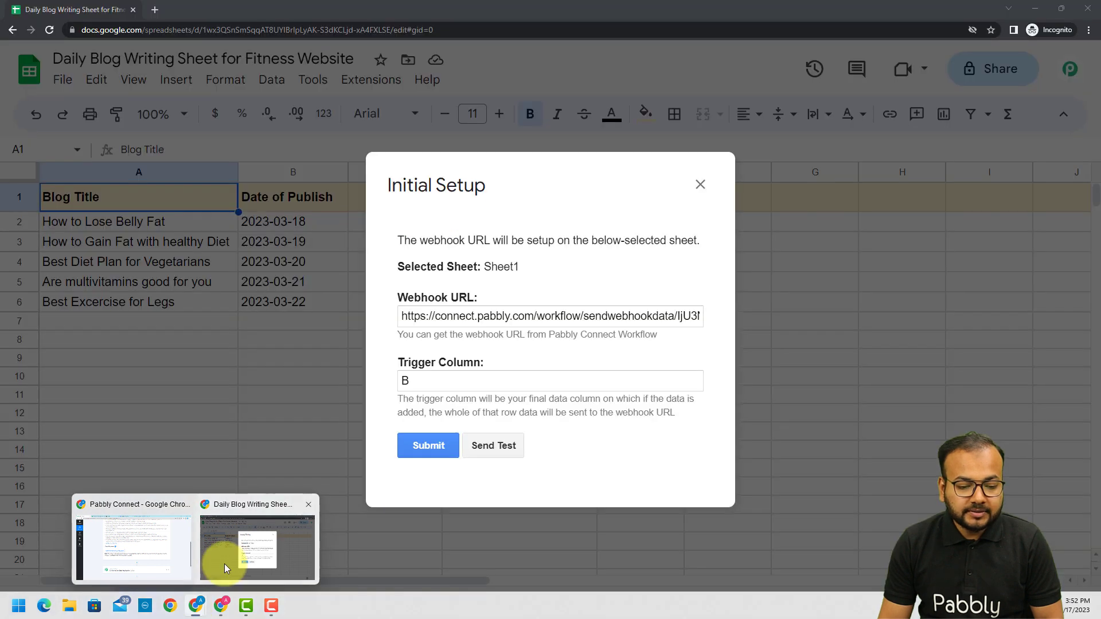
click(225, 564)
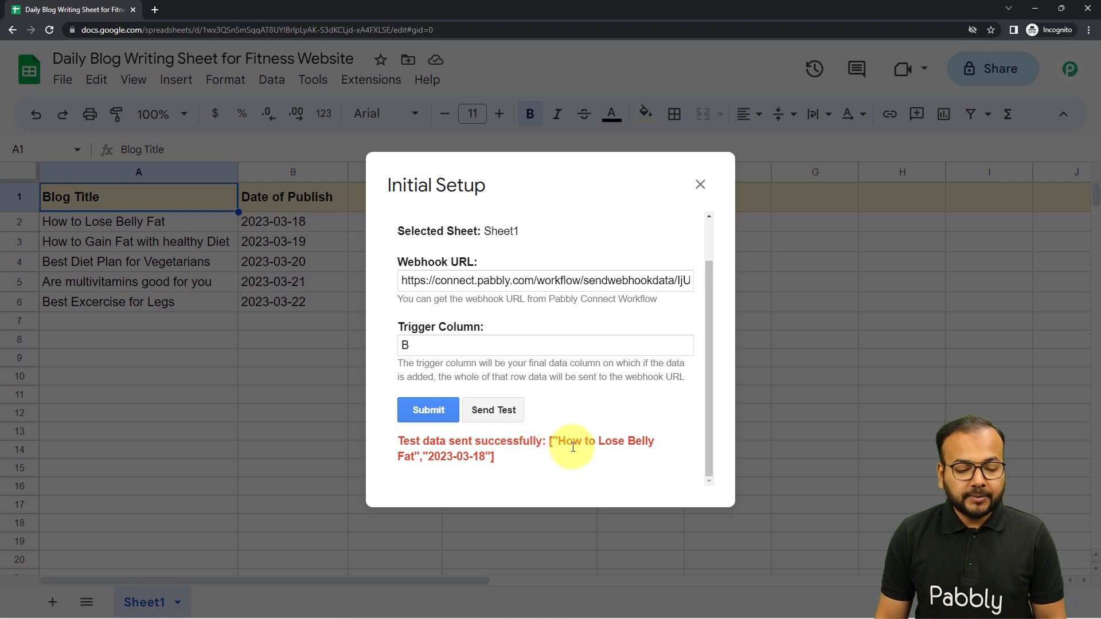
click(427, 411)
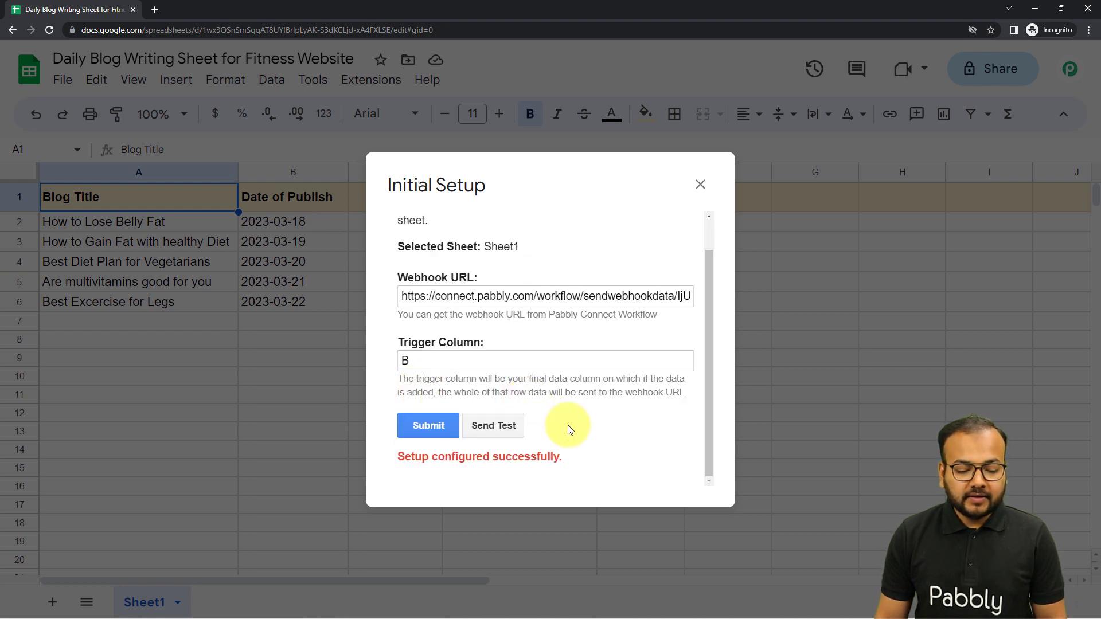
click(700, 184)
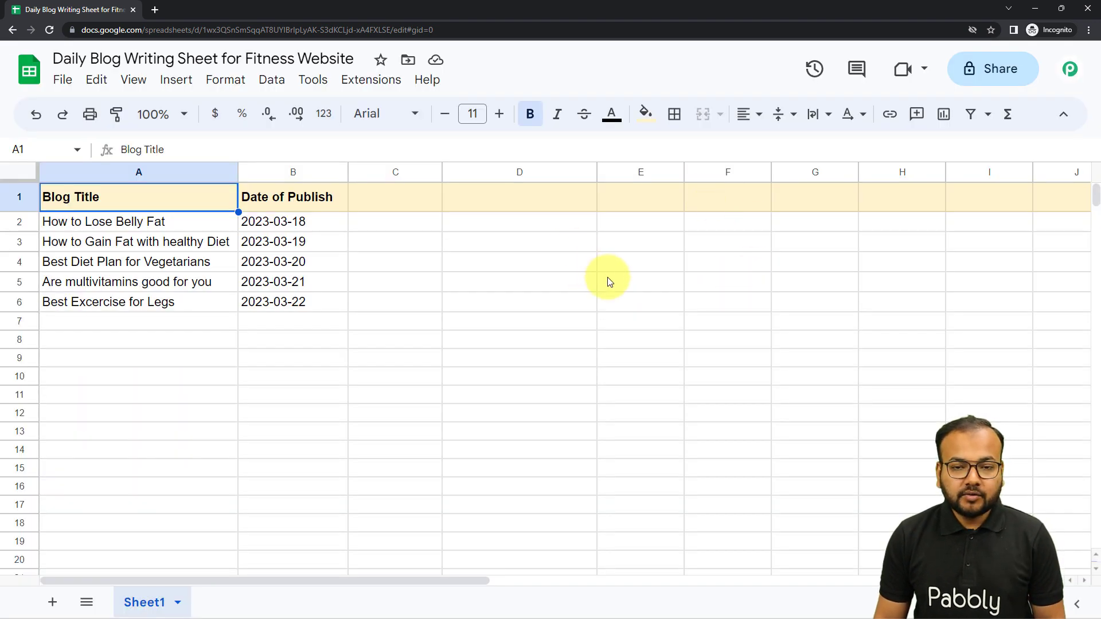
- Enable Send On Event in Pabbly Connect Webhooks for the blog spreadsheet
click(372, 81)
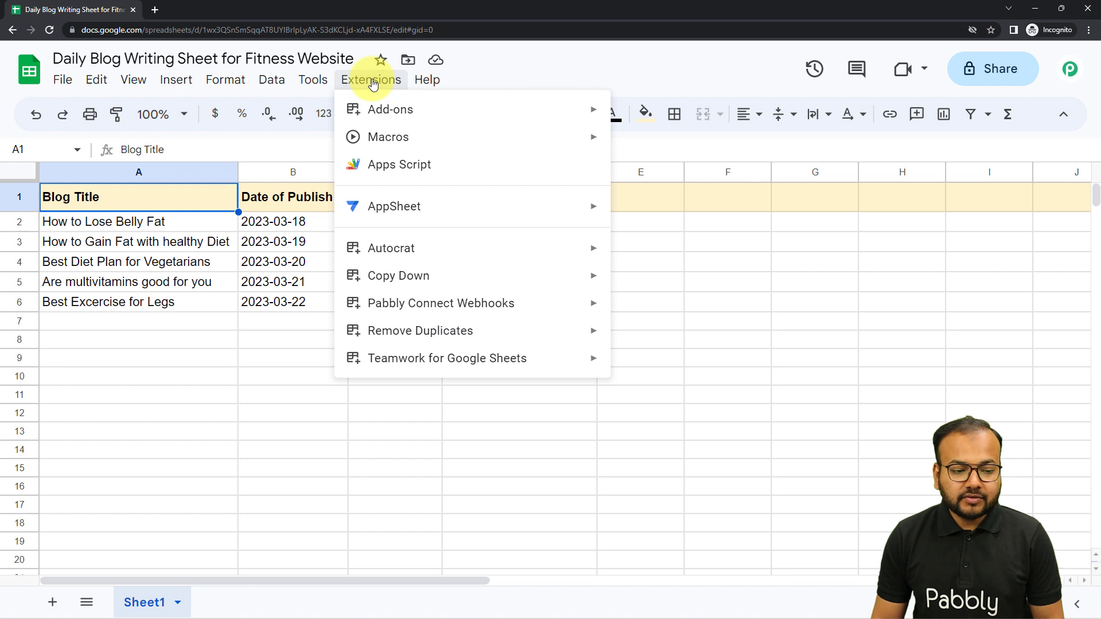
mouse_move(361, 307)
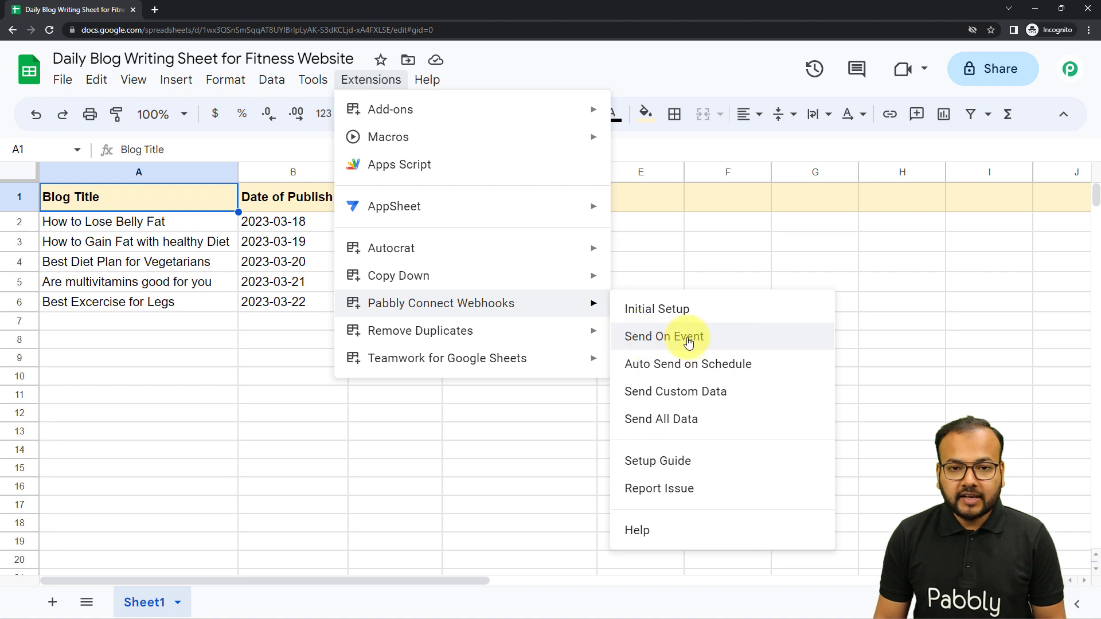
click(729, 340)
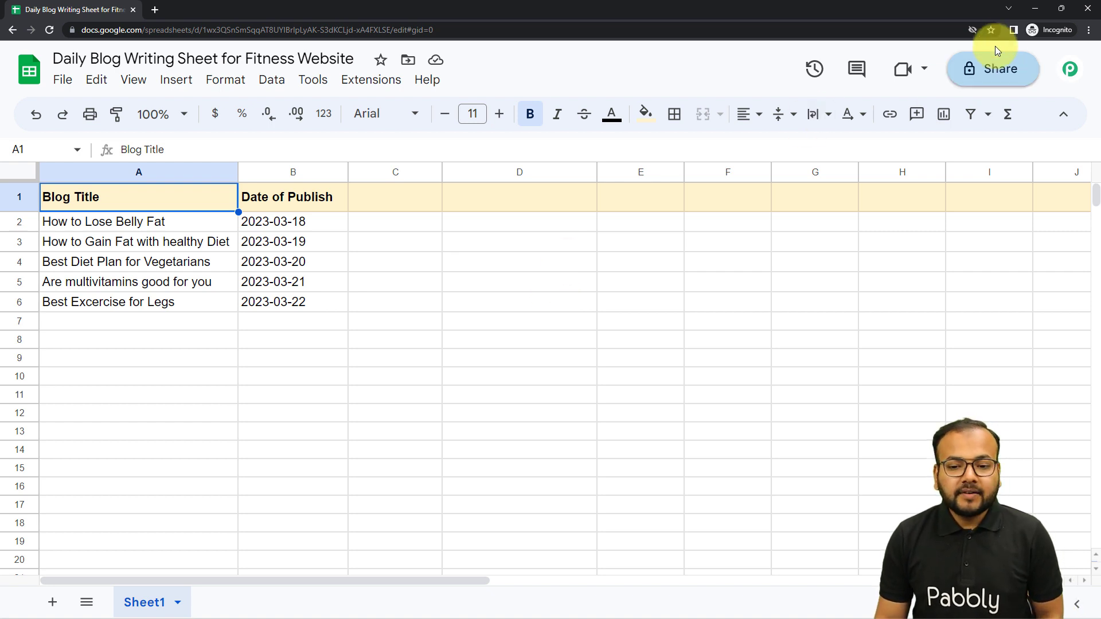
- Review the webhook response received in Pabbly Connect and compare it with the first blog entry in the spreadsheet
click(1041, 8)
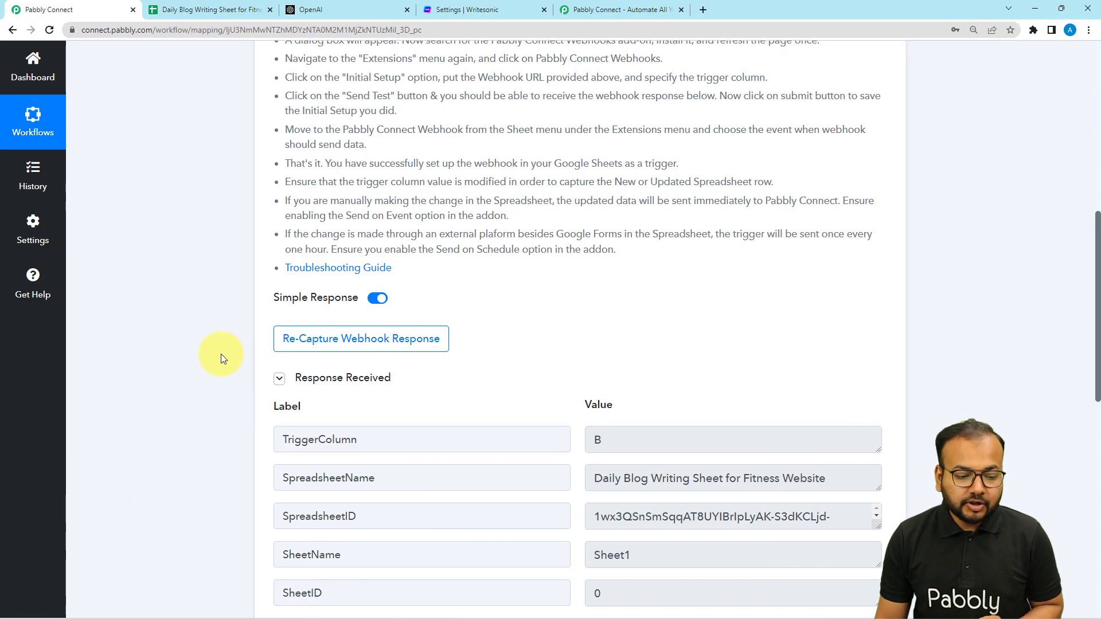
scroll(221, 354, down, 2)
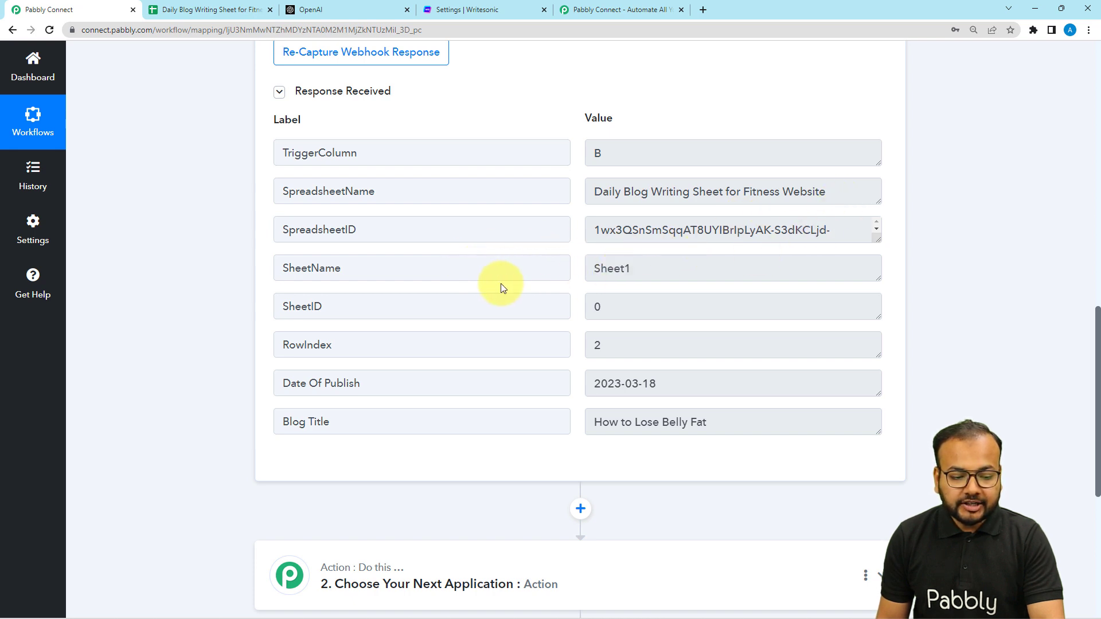
scroll(550, 264, down, 1)
scroll(481, 244, down, 1)
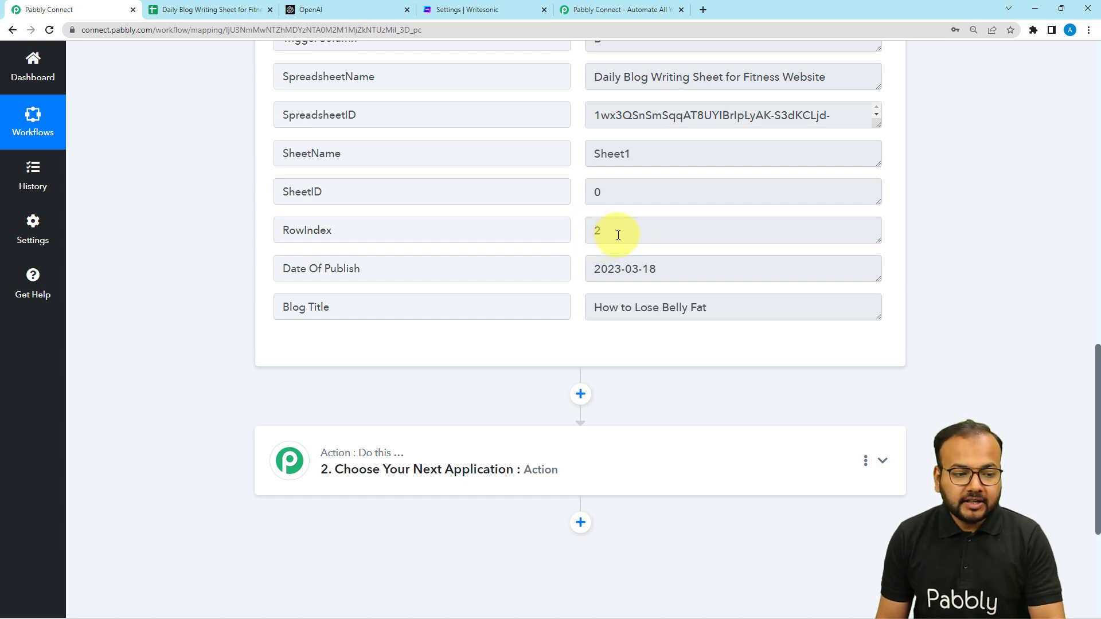
click(184, 10)
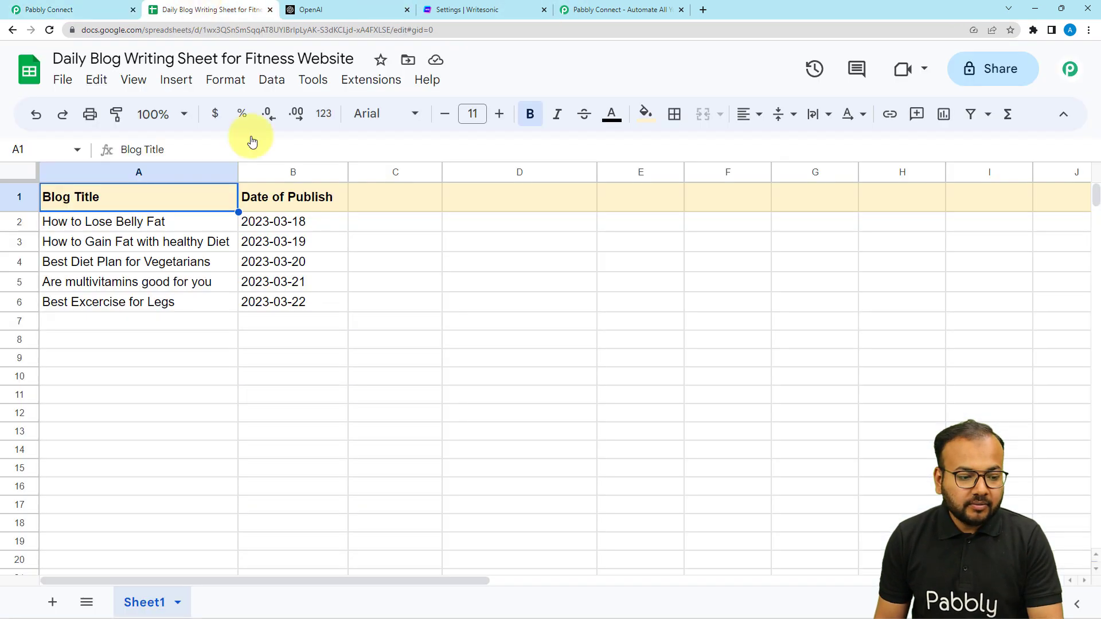
click(74, 222)
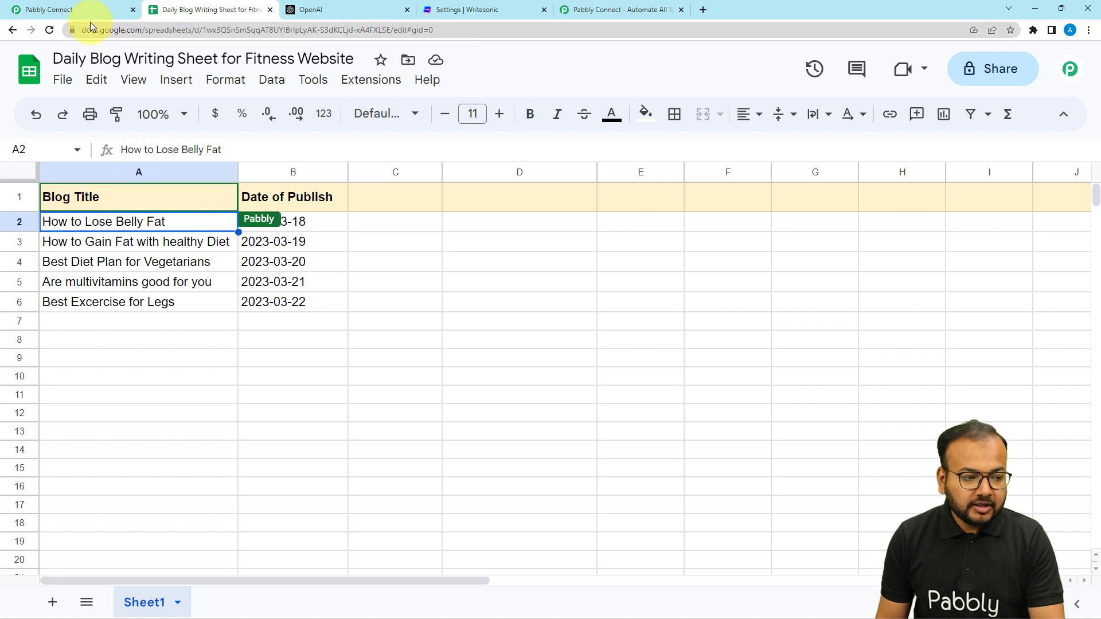
click(92, 11)
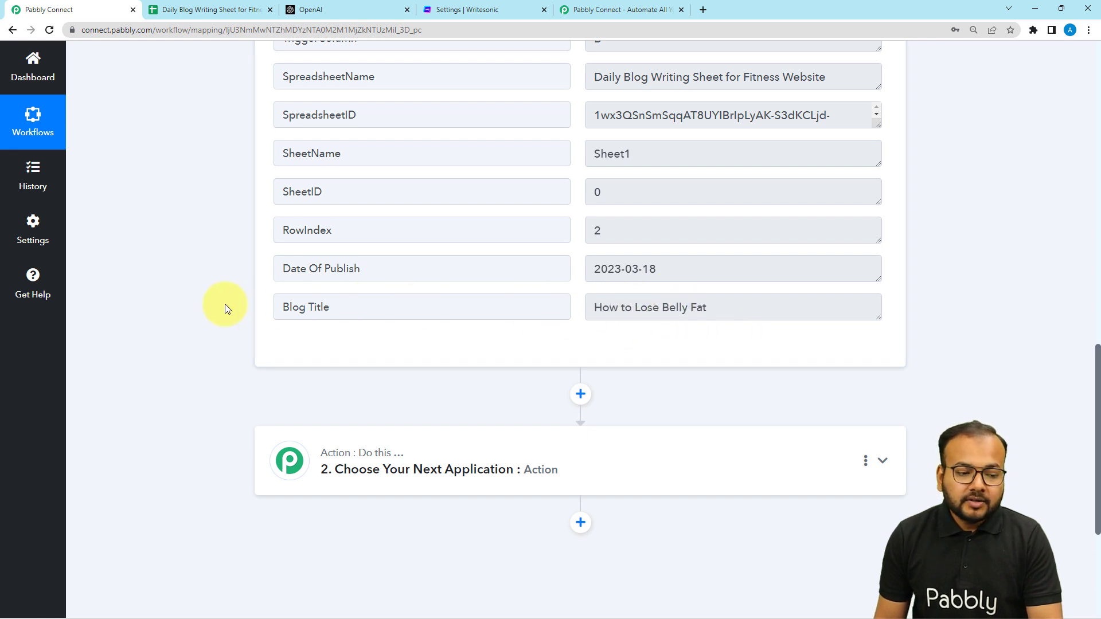
- Choose Writesonic as the app for the workflow's second step, searching for "wri"
scroll(225, 309, down, 3)
scroll(225, 304, down, 1)
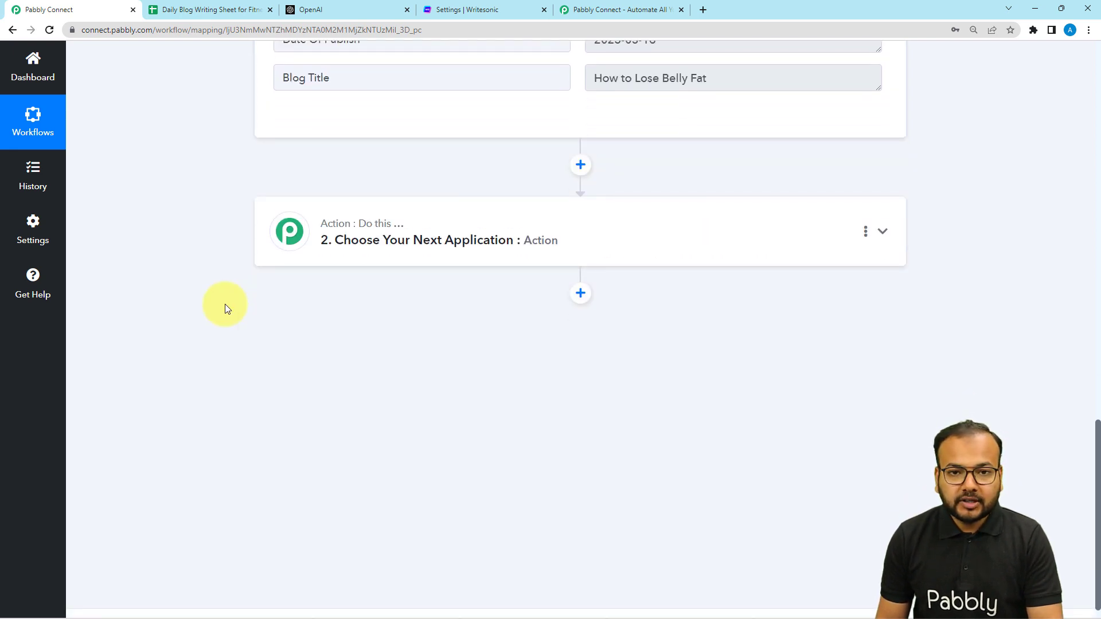
click(386, 258)
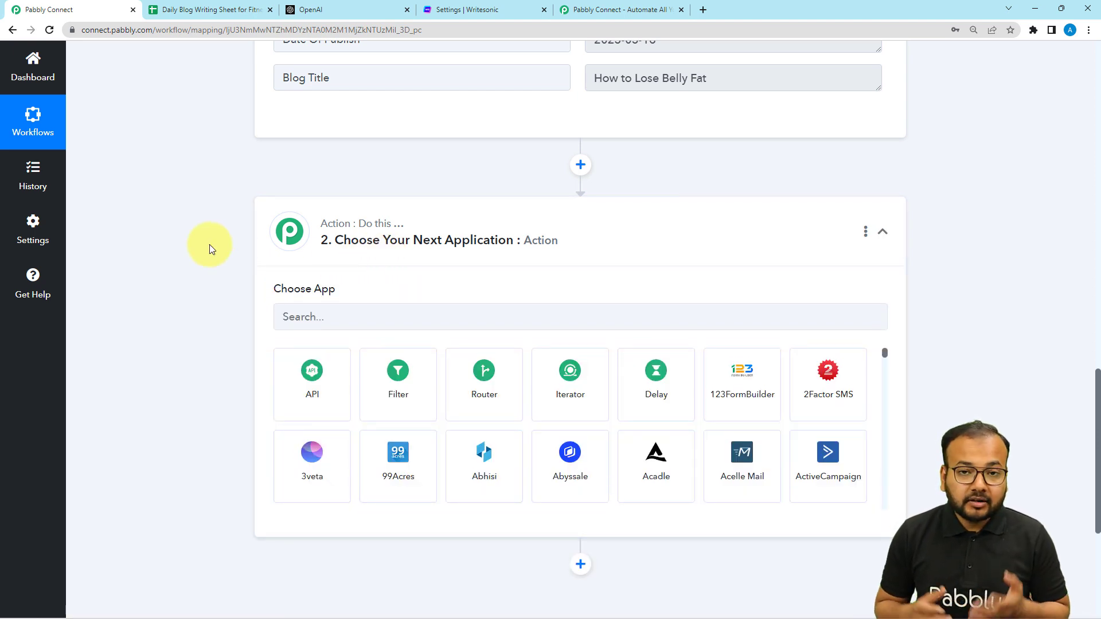
click(324, 313)
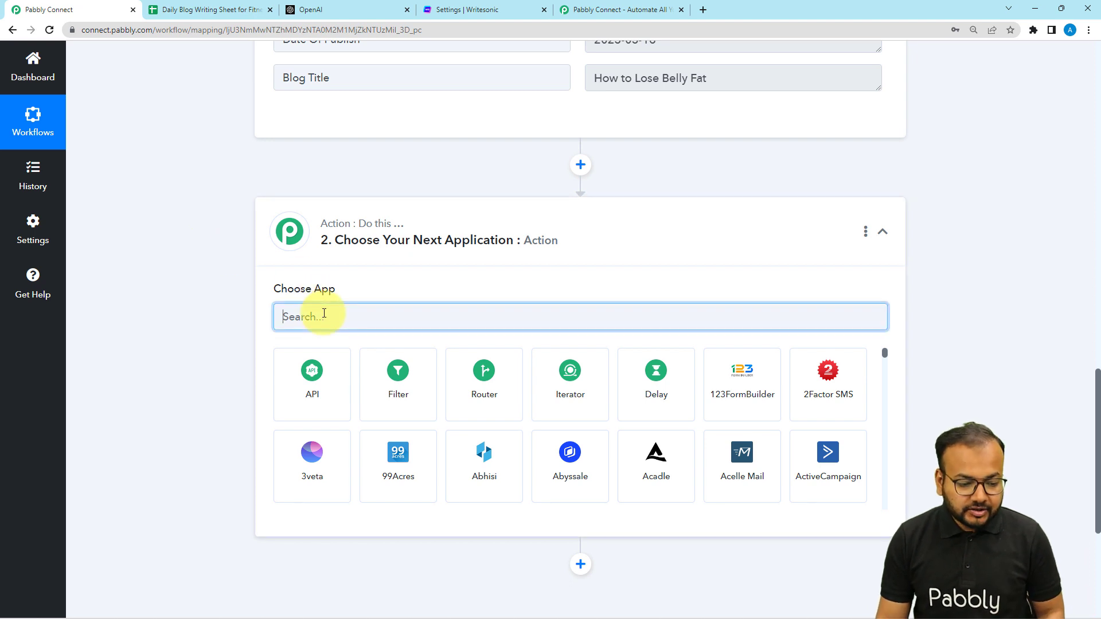
text(Wri)
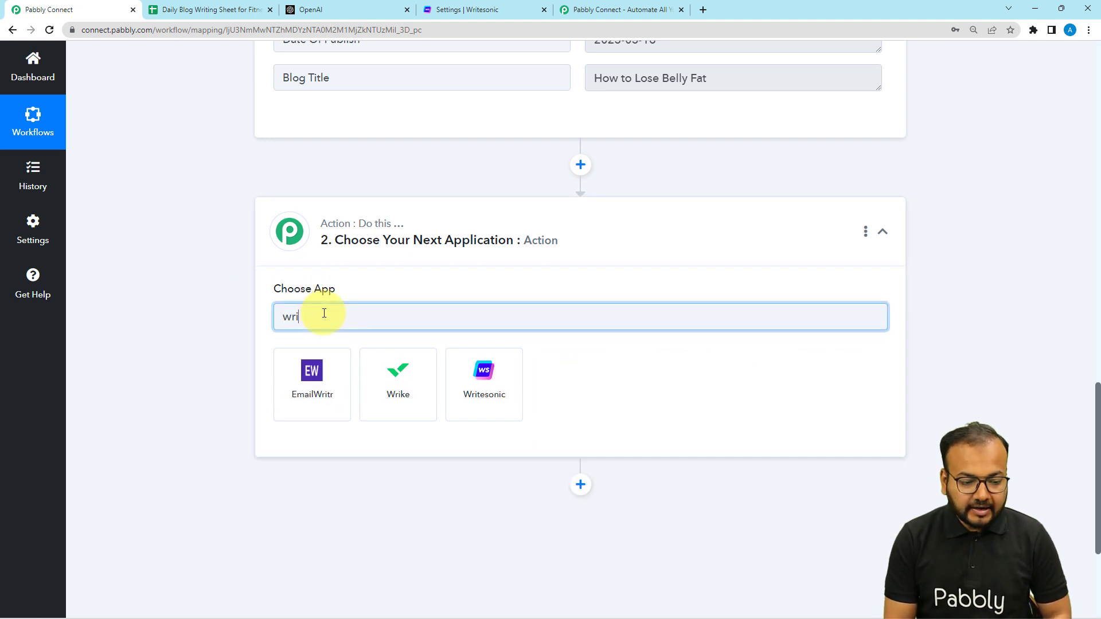
click(486, 381)
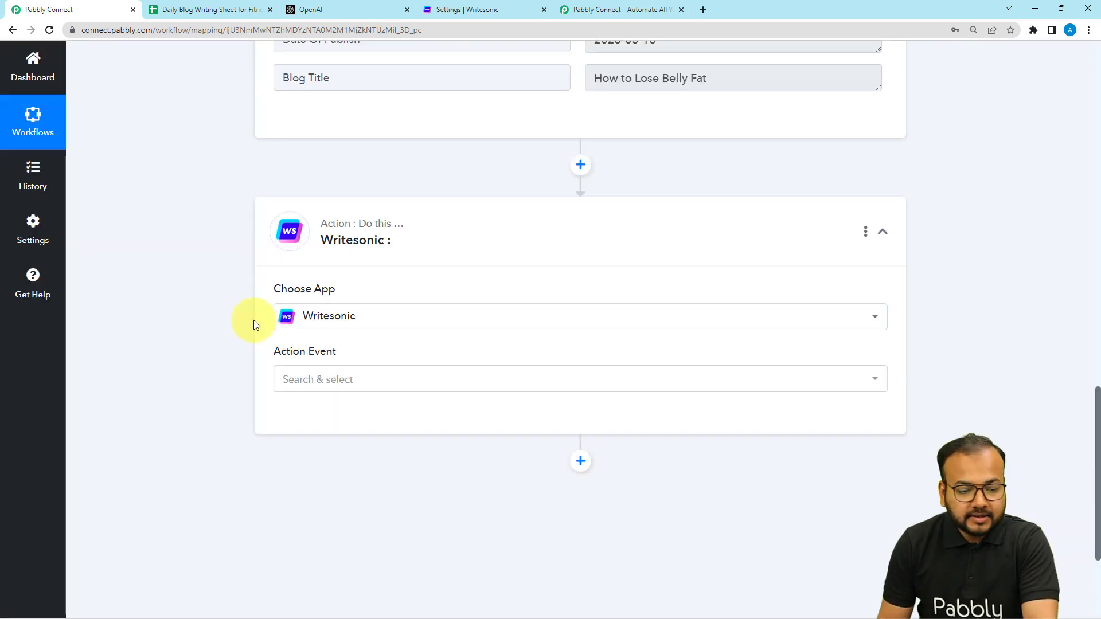
- Set the Writesonic action event to ChatSonic (Like ChatGPT) and start adding a new connection
scroll(276, 292, down, 3)
click(296, 214)
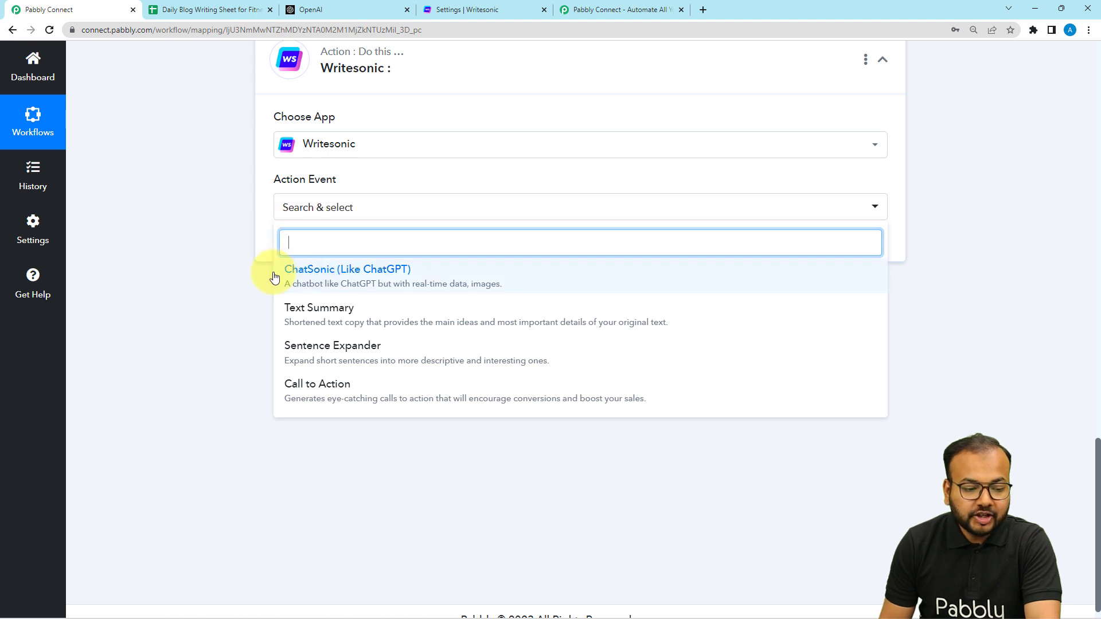
click(384, 282)
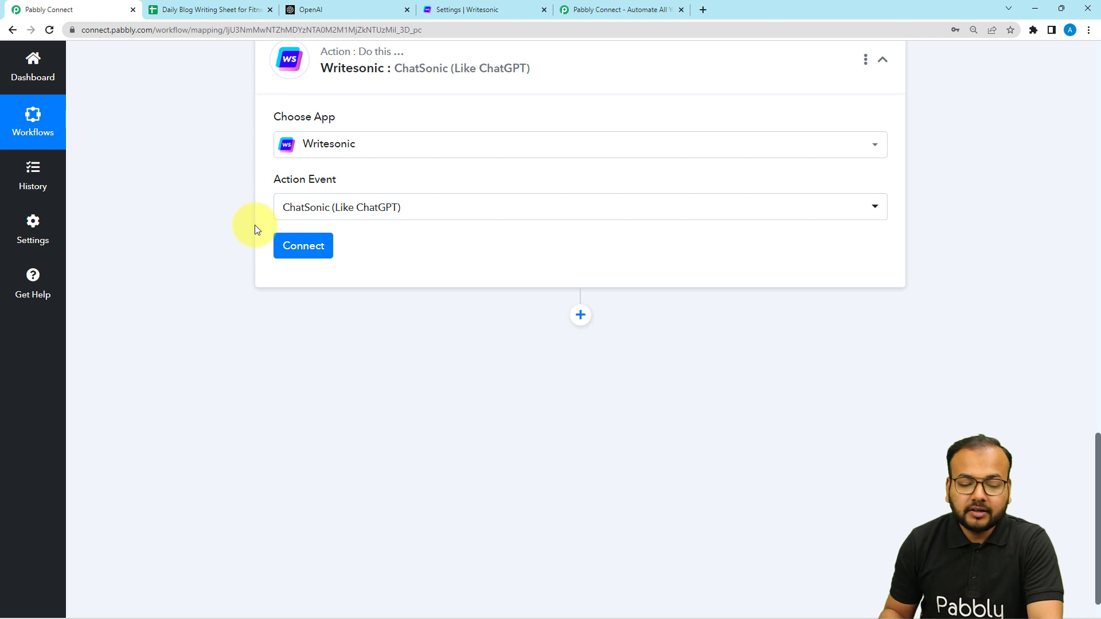
click(320, 256)
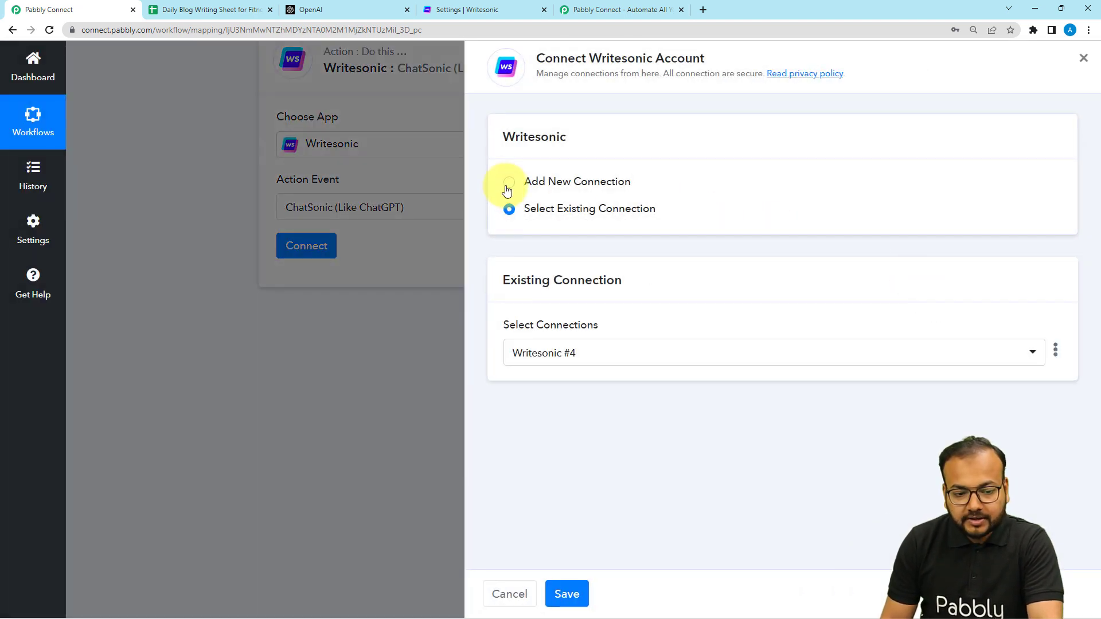
click(508, 185)
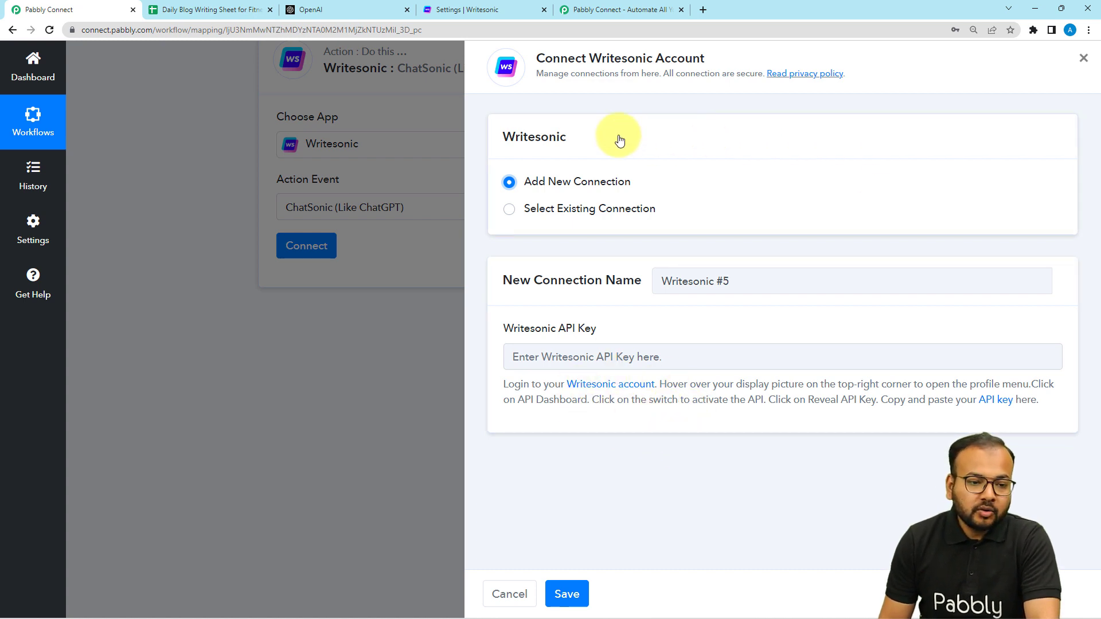
- Open the API Dashboard in the Writesonic account settings and make sure the Writesonic, Chatsonic and Photosonic API is activated
click(491, 13)
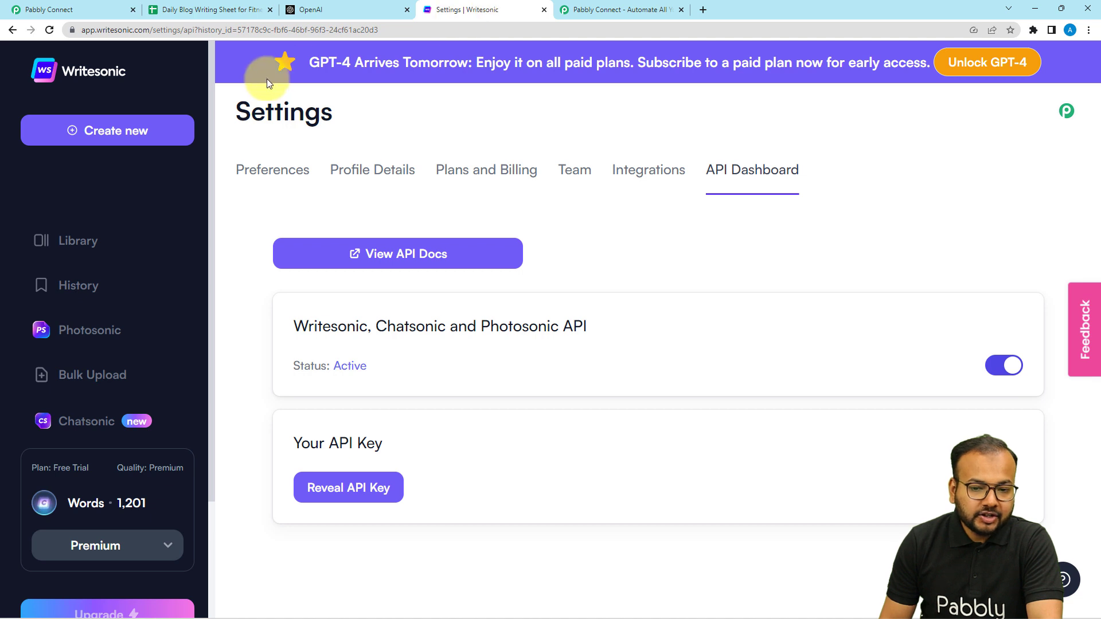
click(1067, 113)
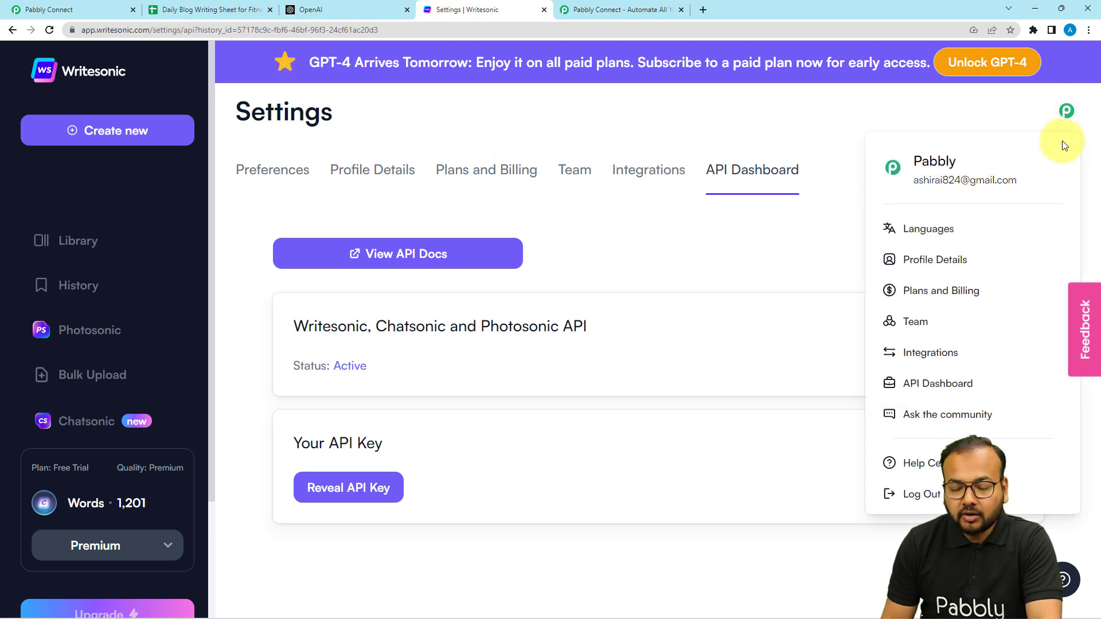
click(918, 385)
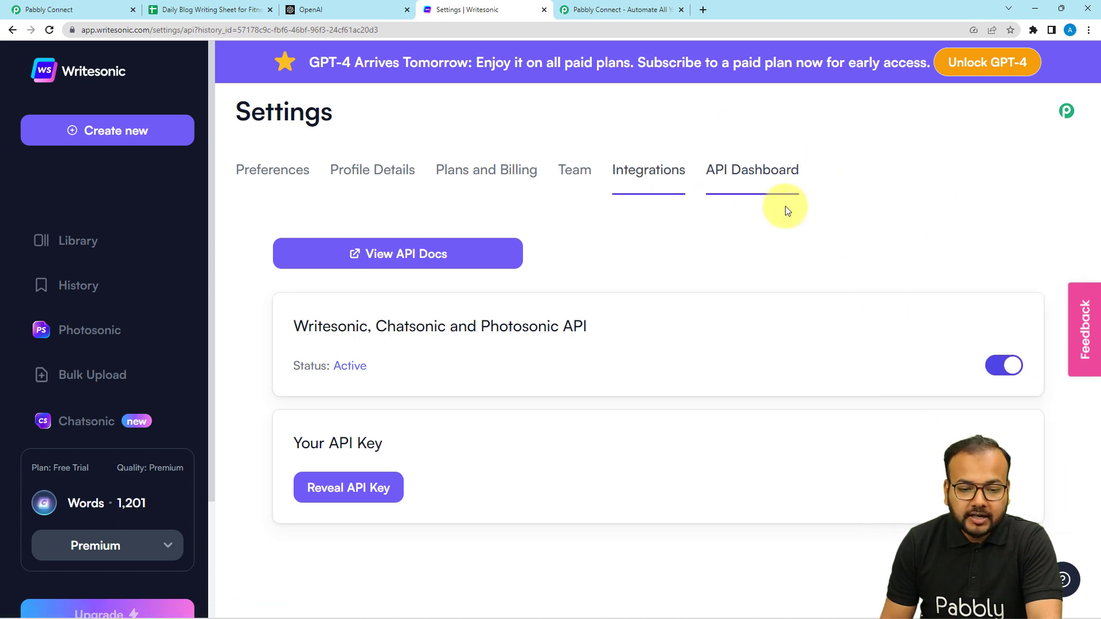
click(1013, 366)
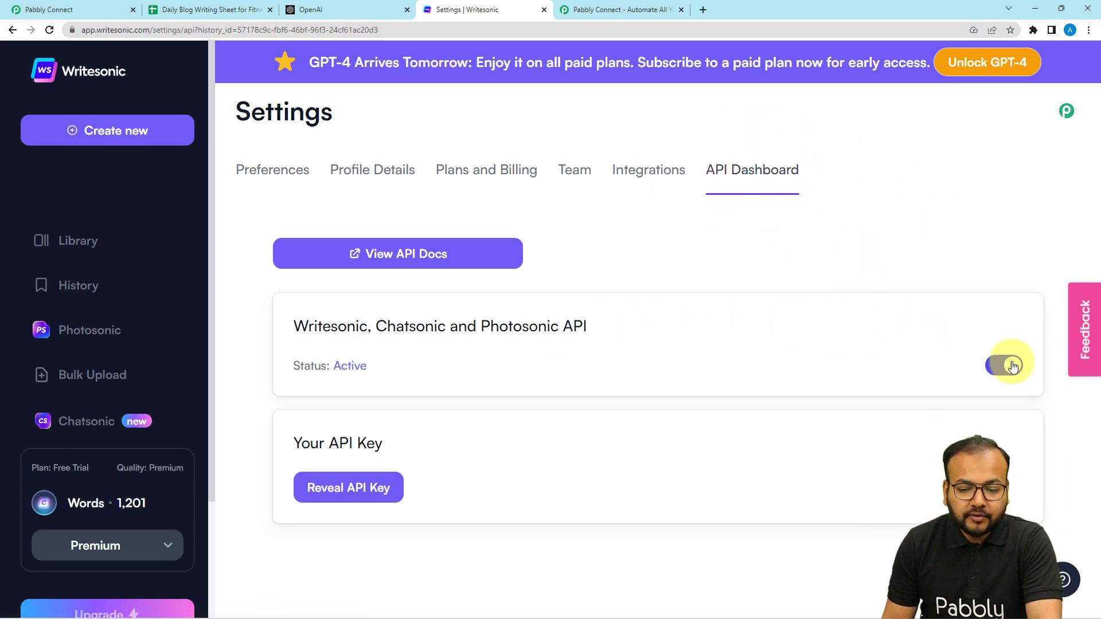
click(1003, 365)
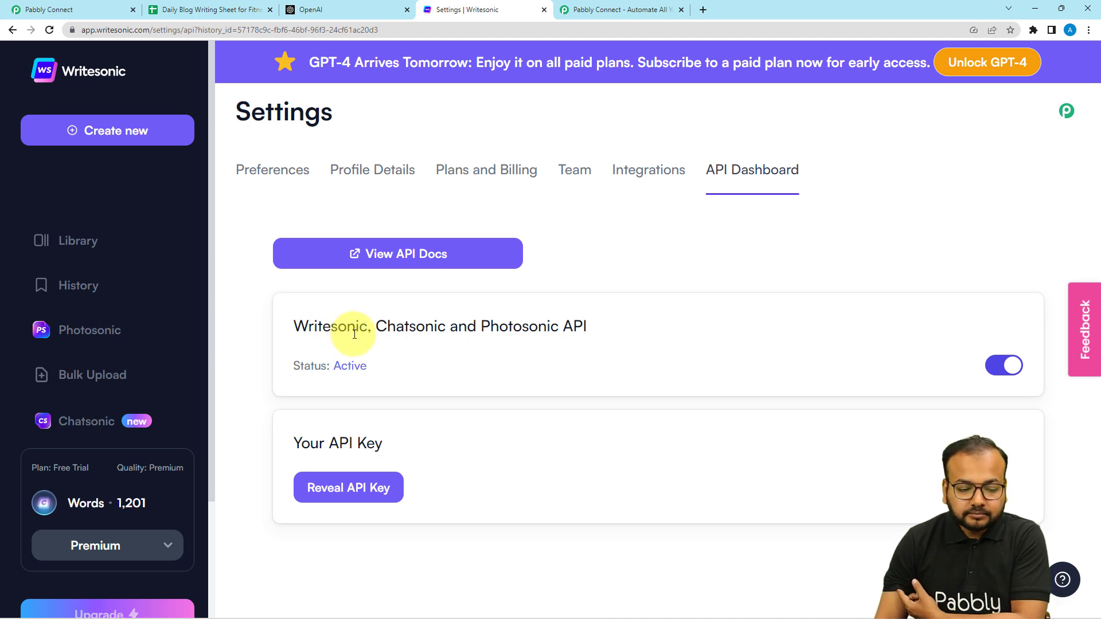
- Reveal and copy the API key in Writesonic, and save it as the Writesonic API Key of the new connection in Pabbly Connect
click(373, 487)
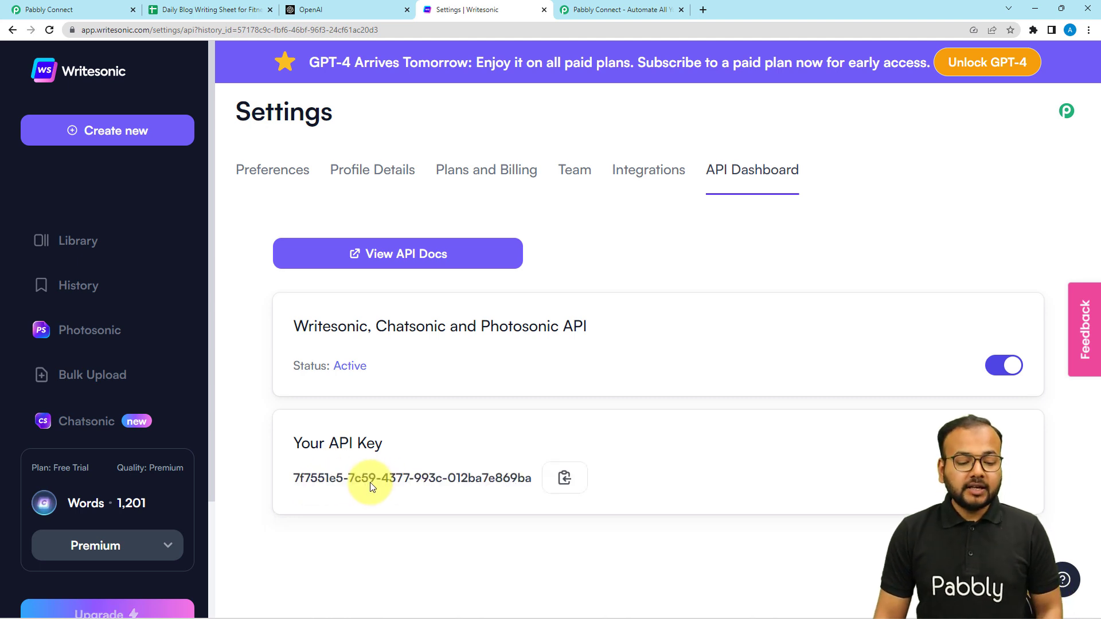
click(565, 481)
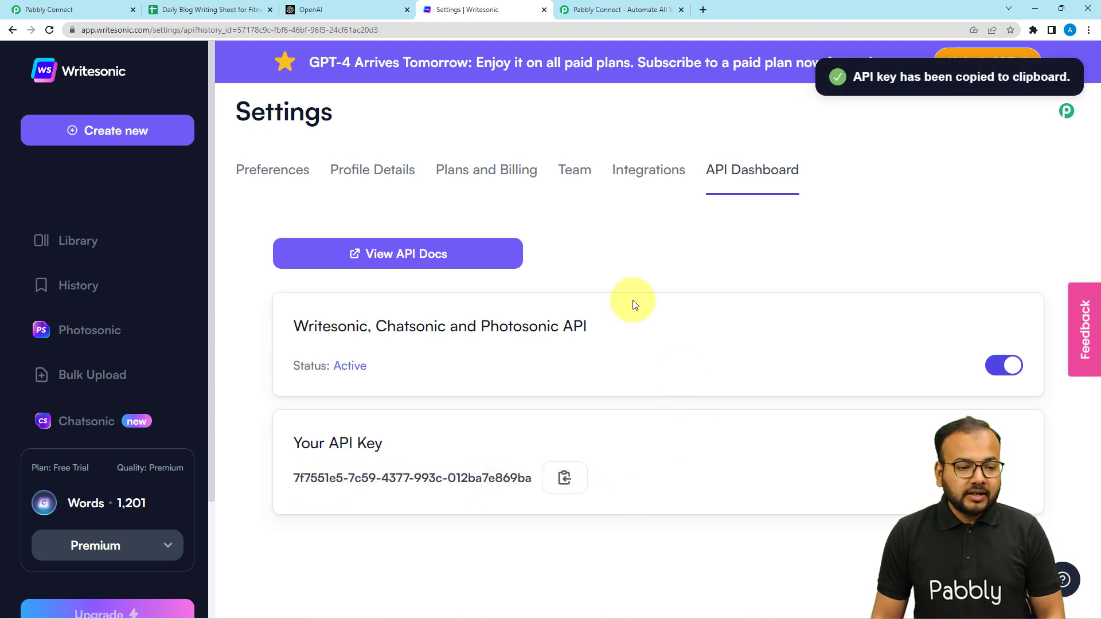
click(49, 9)
click(550, 357)
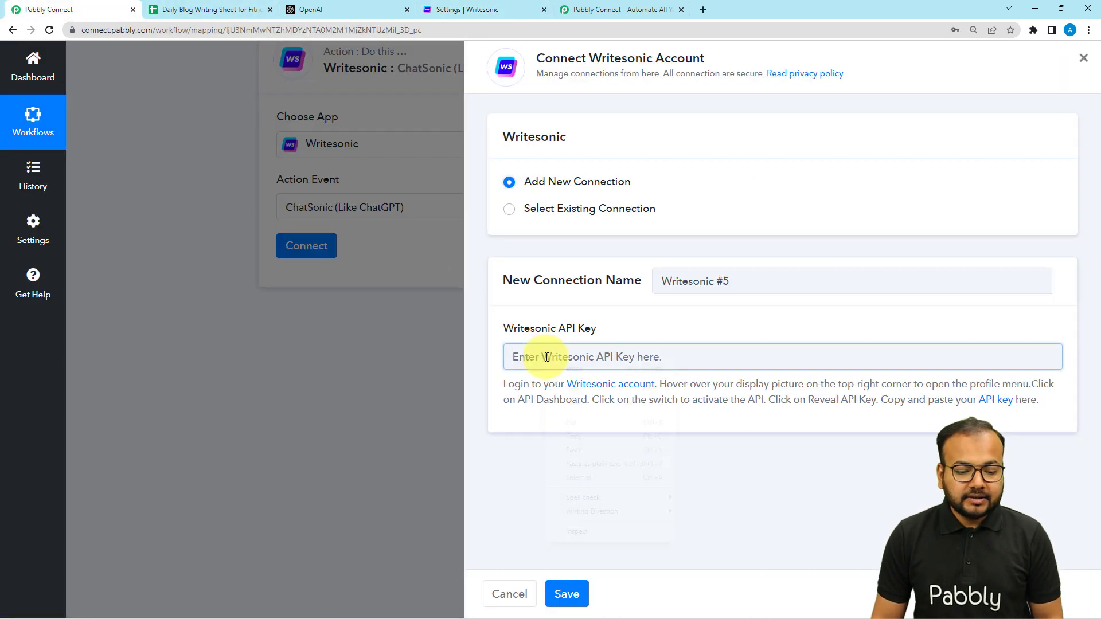
right_click(546, 360)
click(584, 447)
click(569, 593)
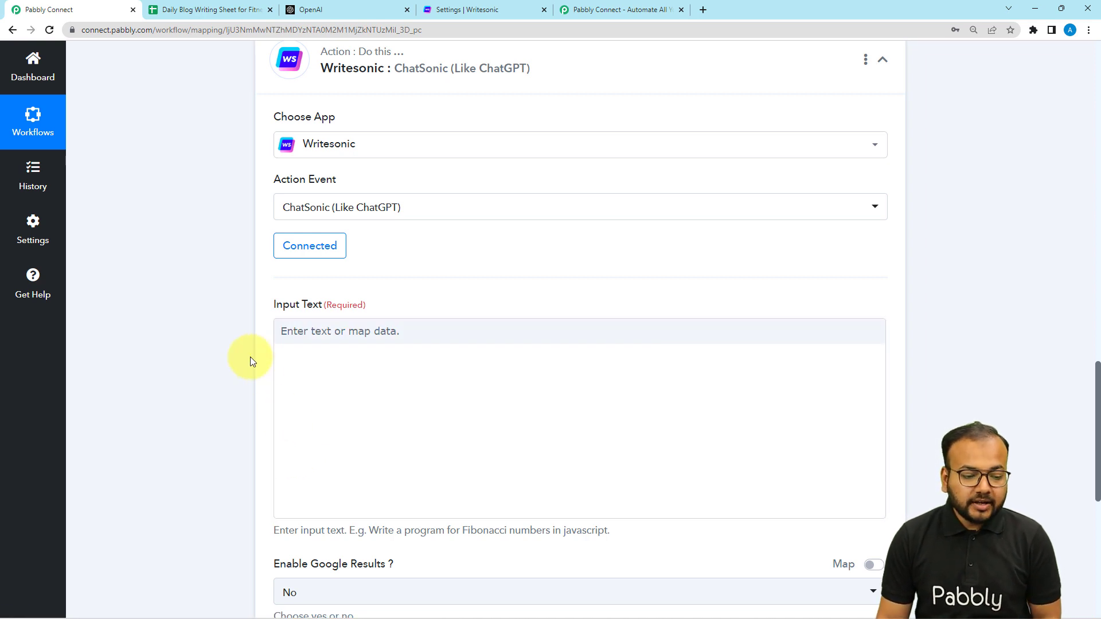
- Enter the prompt "Write an article on" as the ChatSonic action's input text
scroll(250, 357, down, 2)
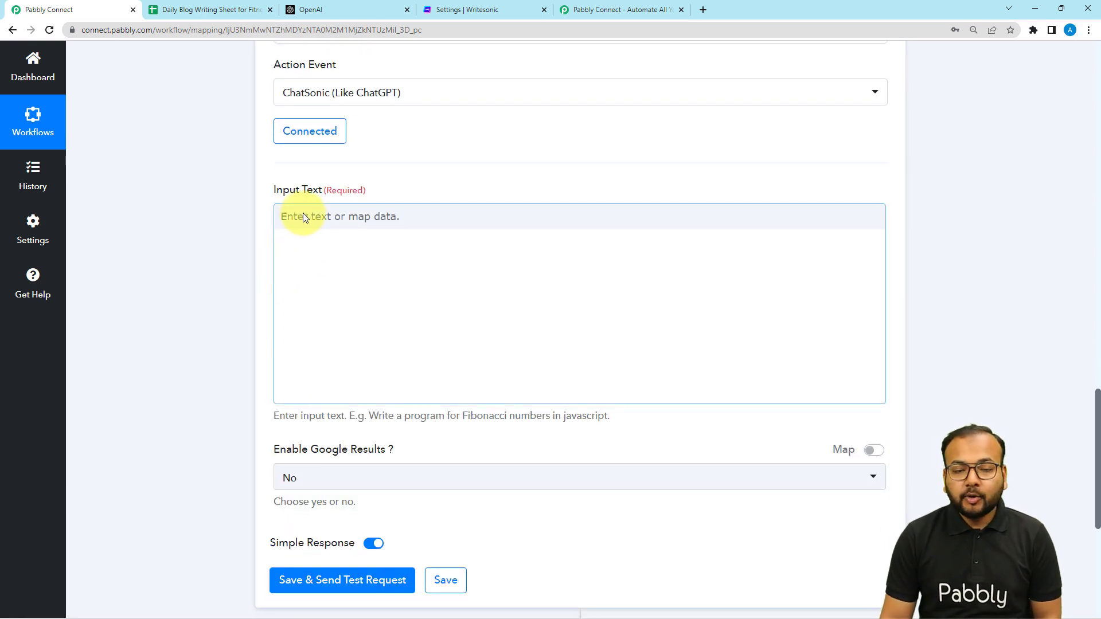
click(481, 226)
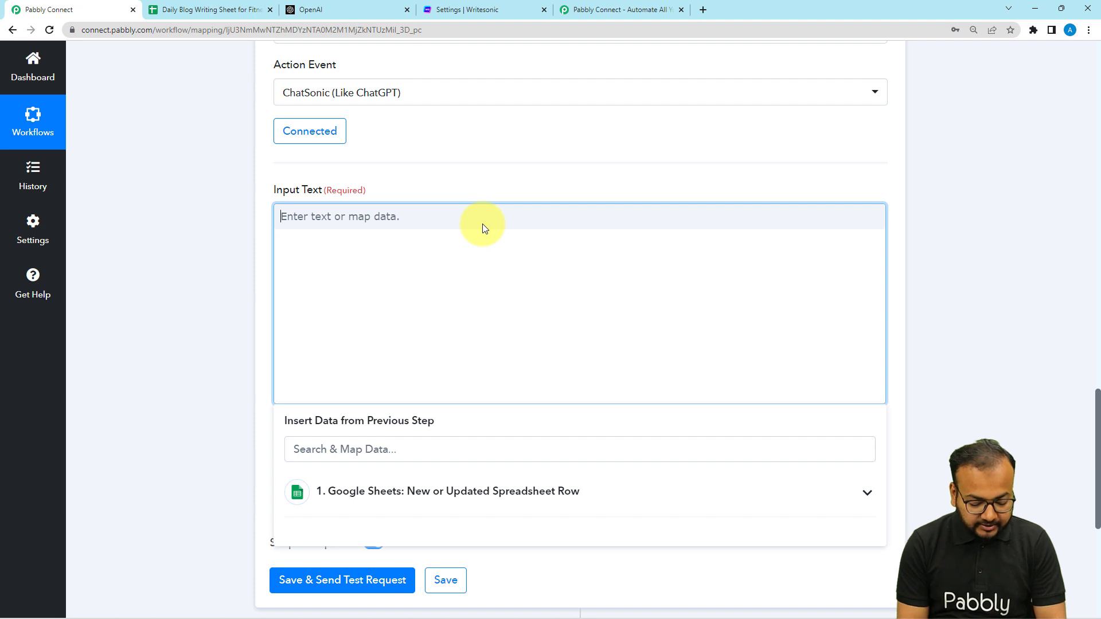
text(Write)
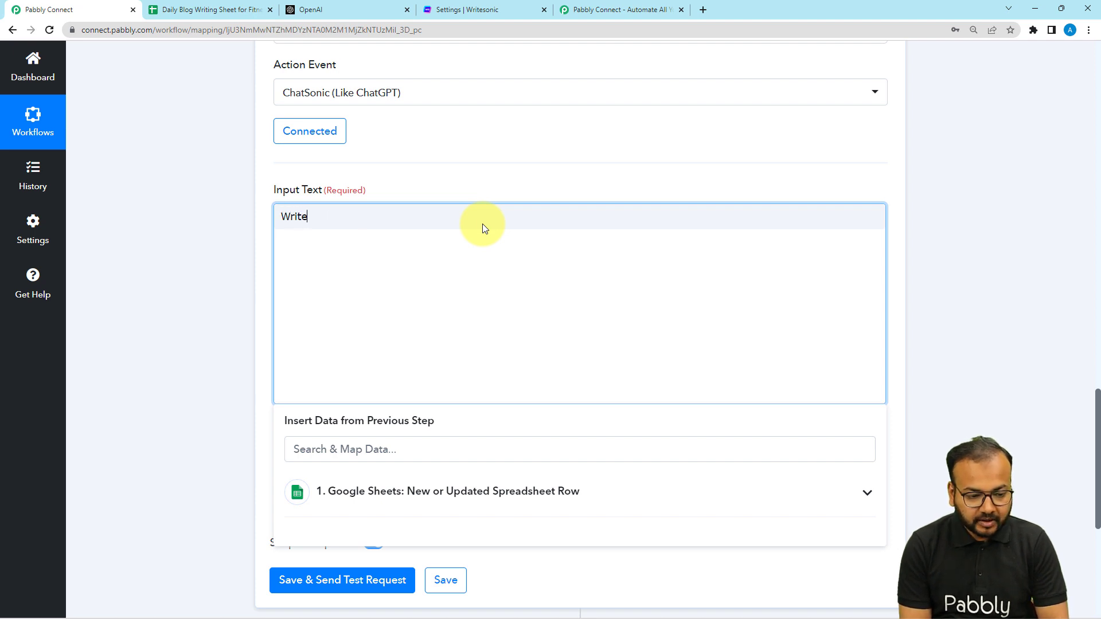
text( an a)
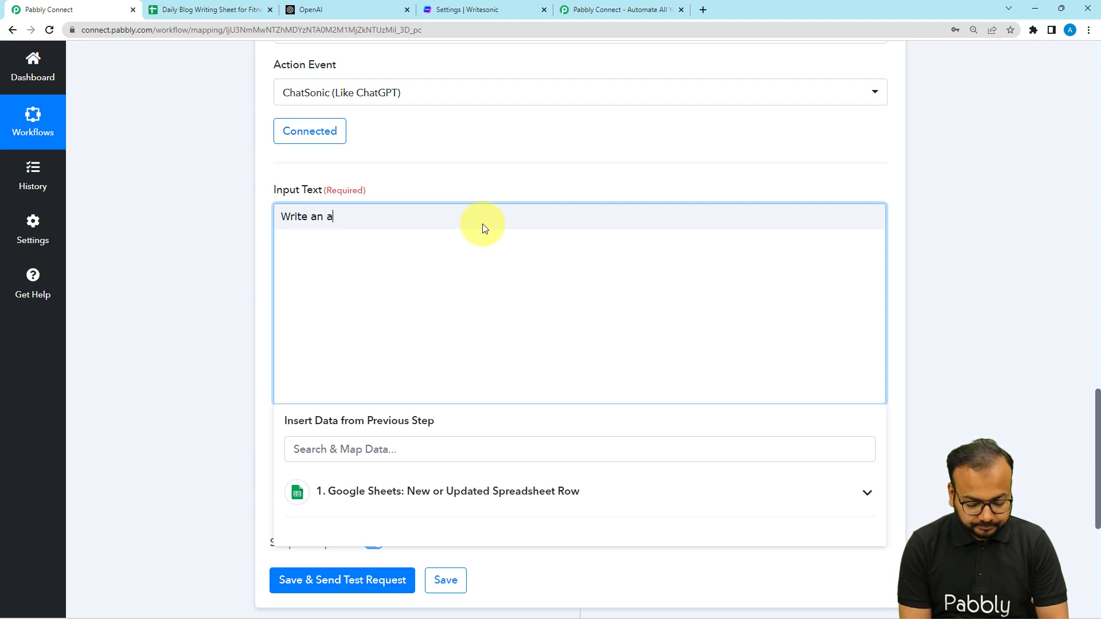
text(rt)
key(BackSpace)
key(BackSpace)
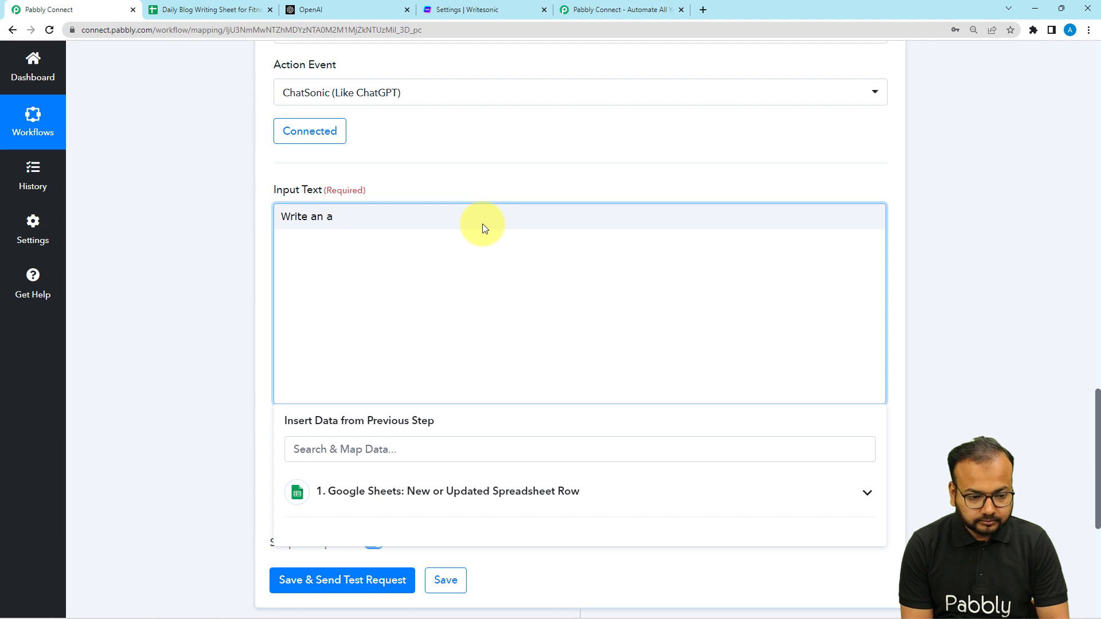
text(rti)
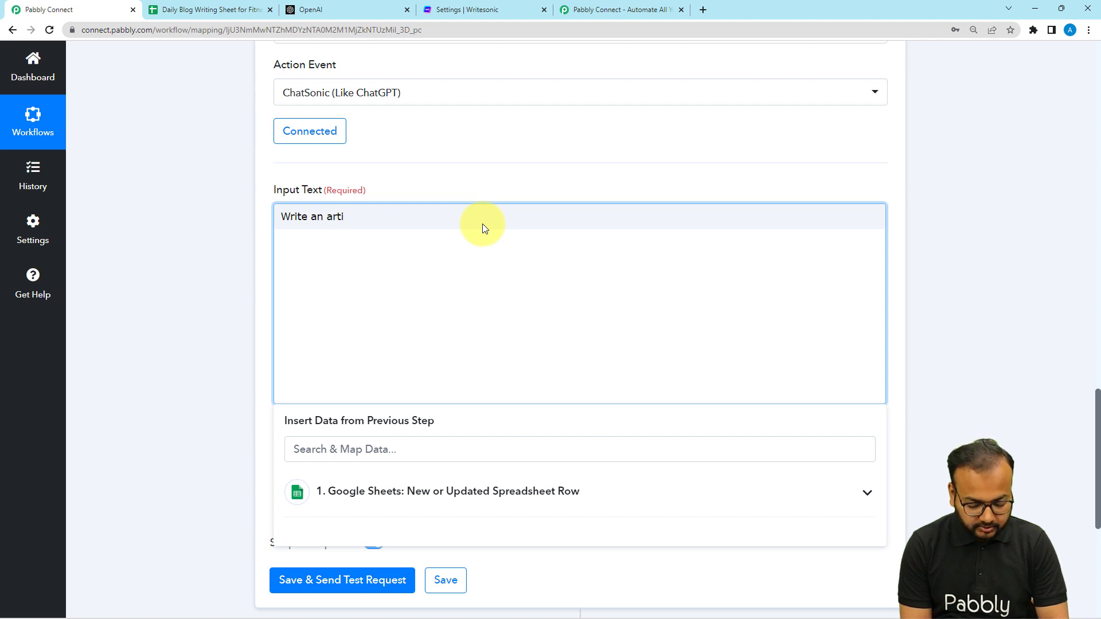
text(ce)
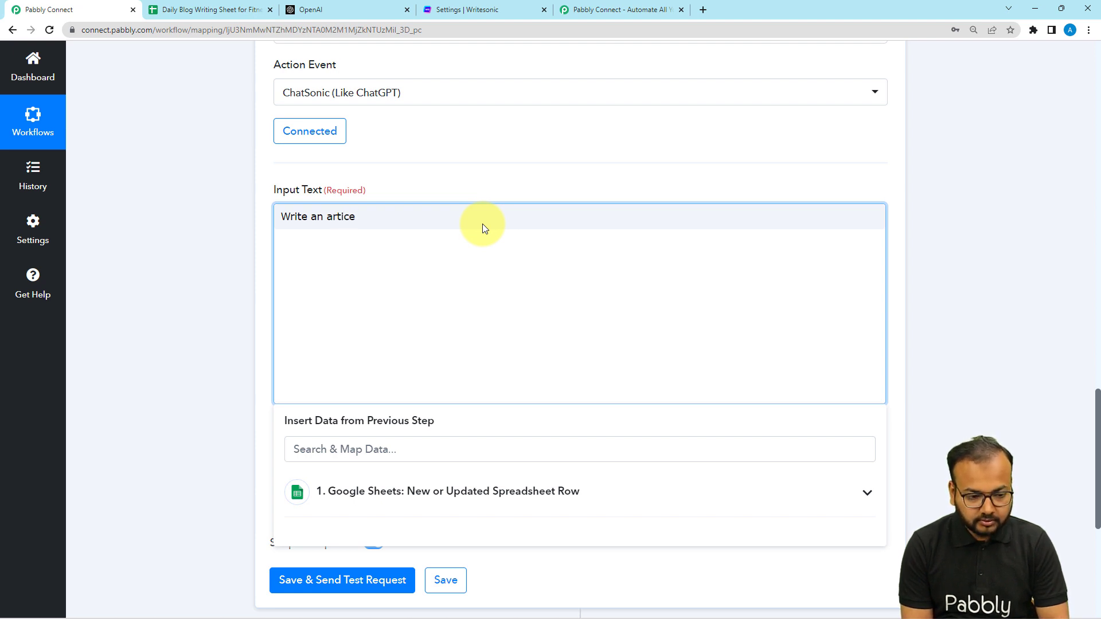
key(BackSpace)
text(le on)
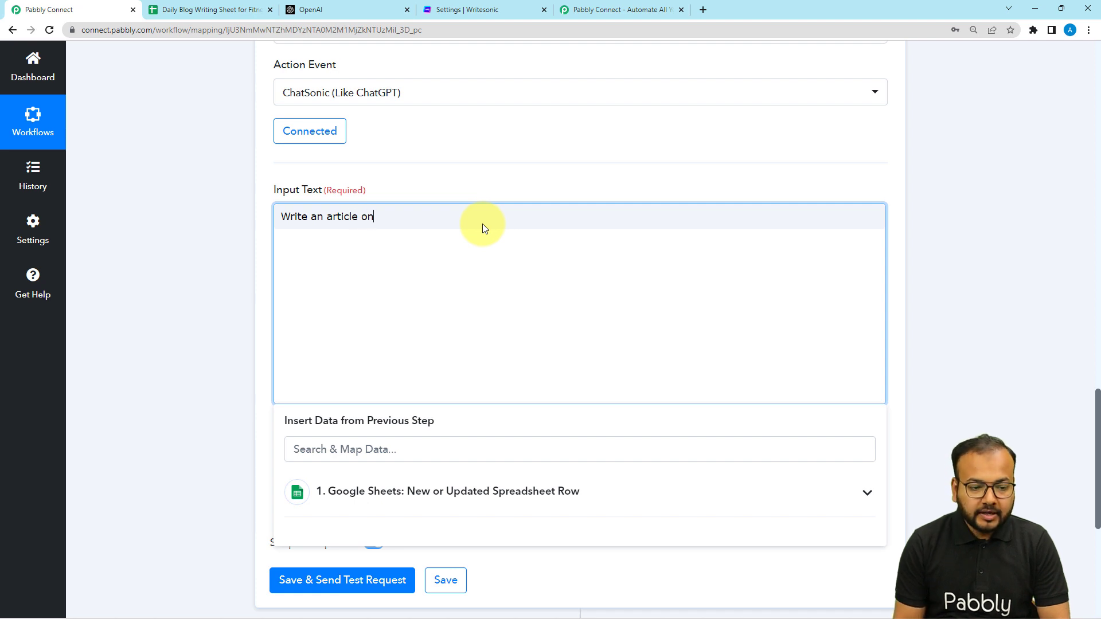
- Check the blog titles in the spreadsheet and map Blog Title from the Google Sheets step after the prompt text in Pabbly Connect
click(207, 16)
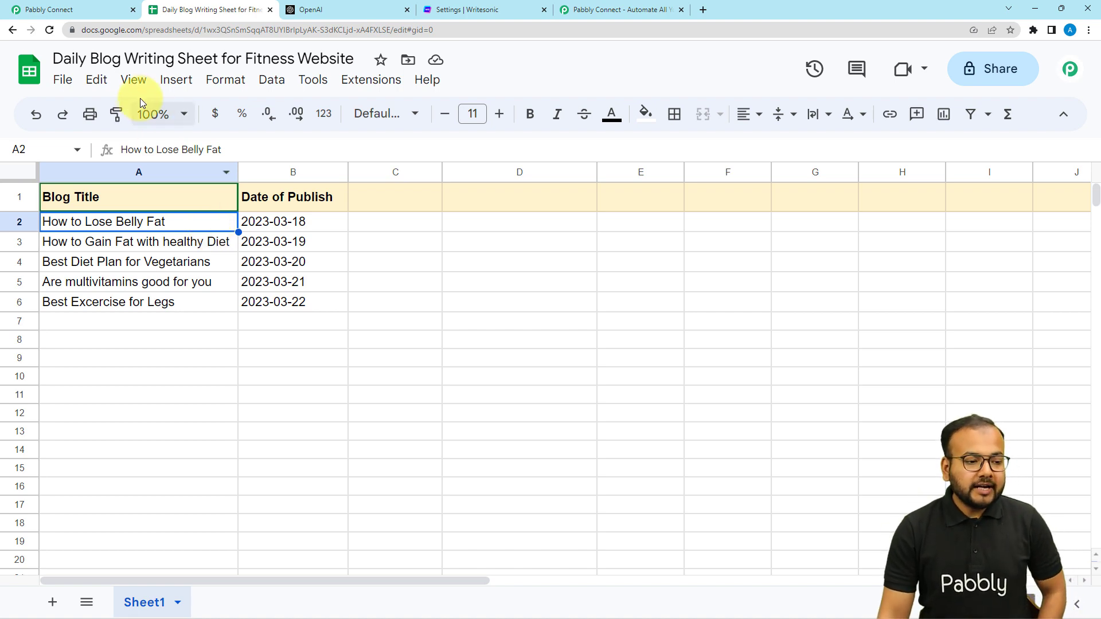
click(95, 9)
scroll(203, 243, up, 10)
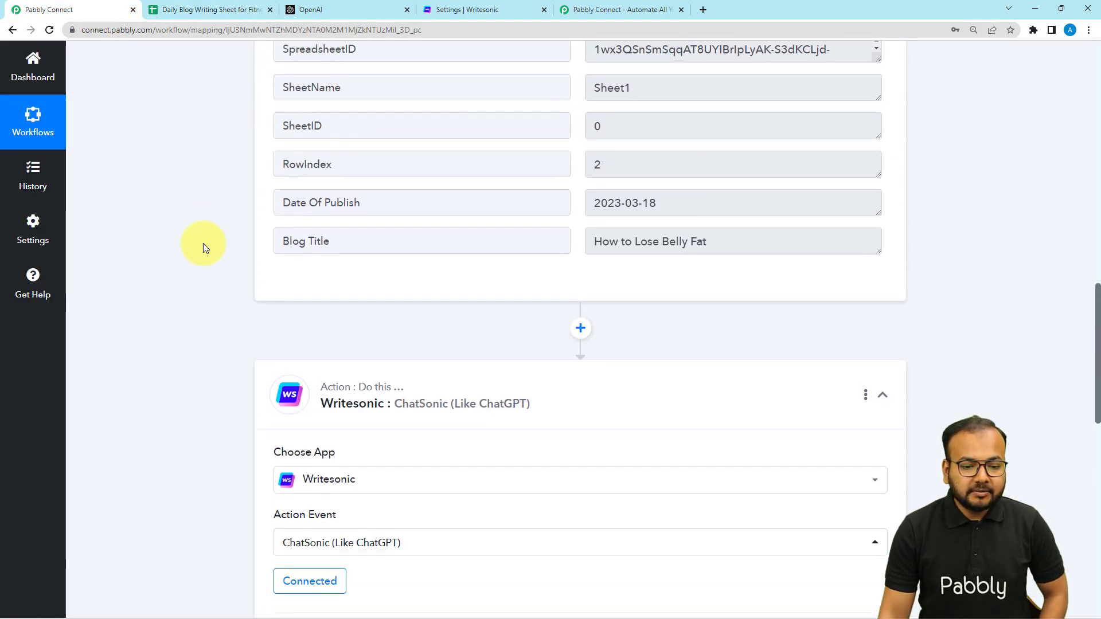
scroll(461, 278, down, 1)
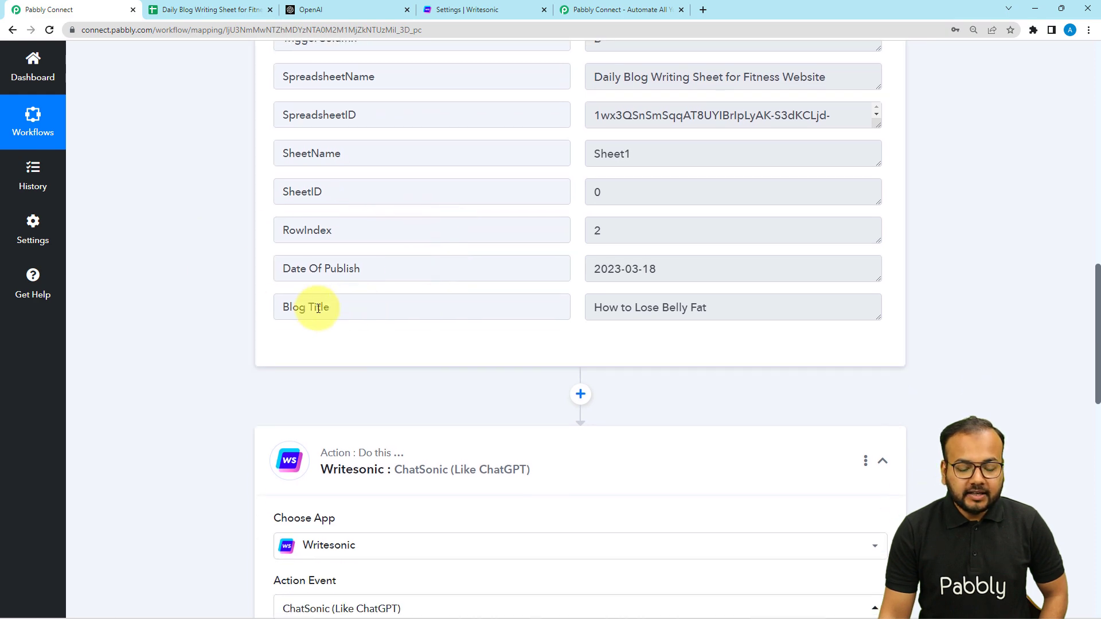
scroll(136, 342, down, 8)
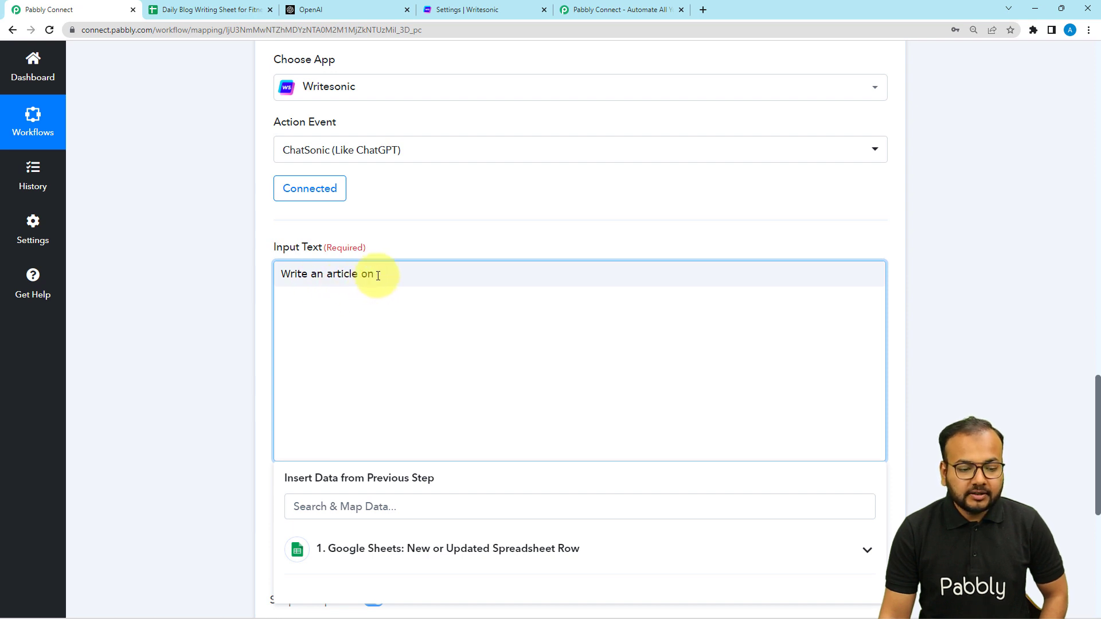
scroll(196, 303, down, 2)
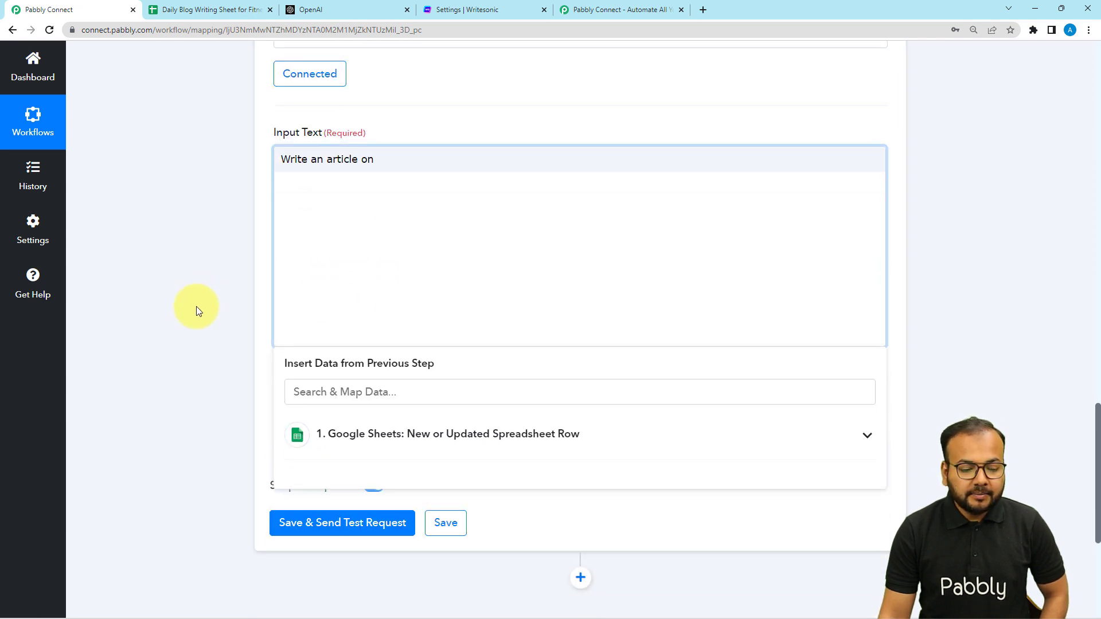
click(389, 454)
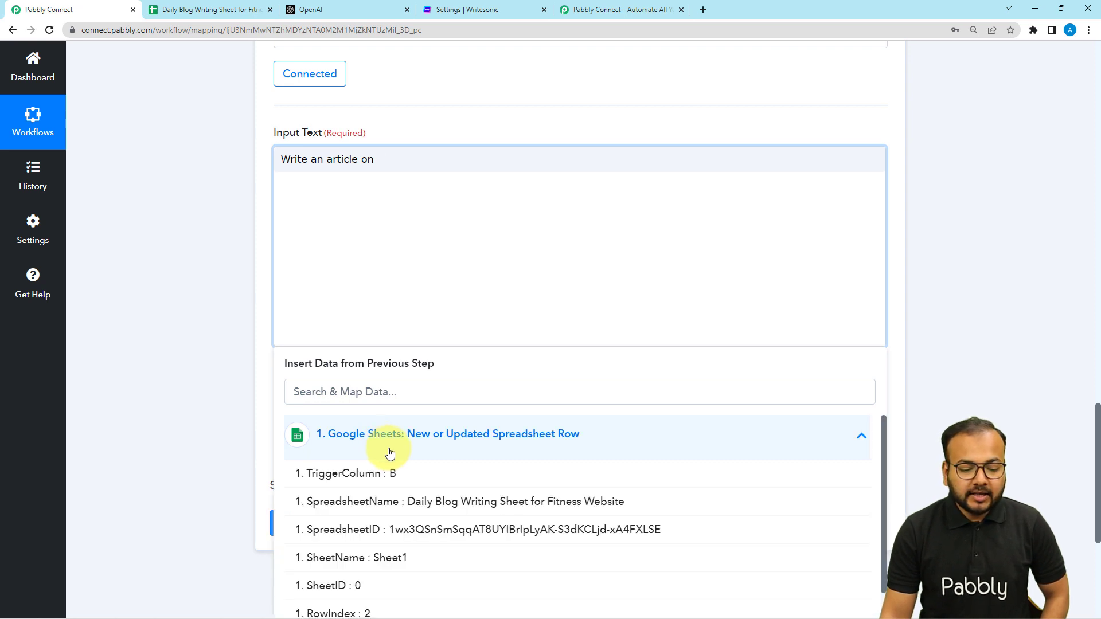
scroll(389, 453, down, 5)
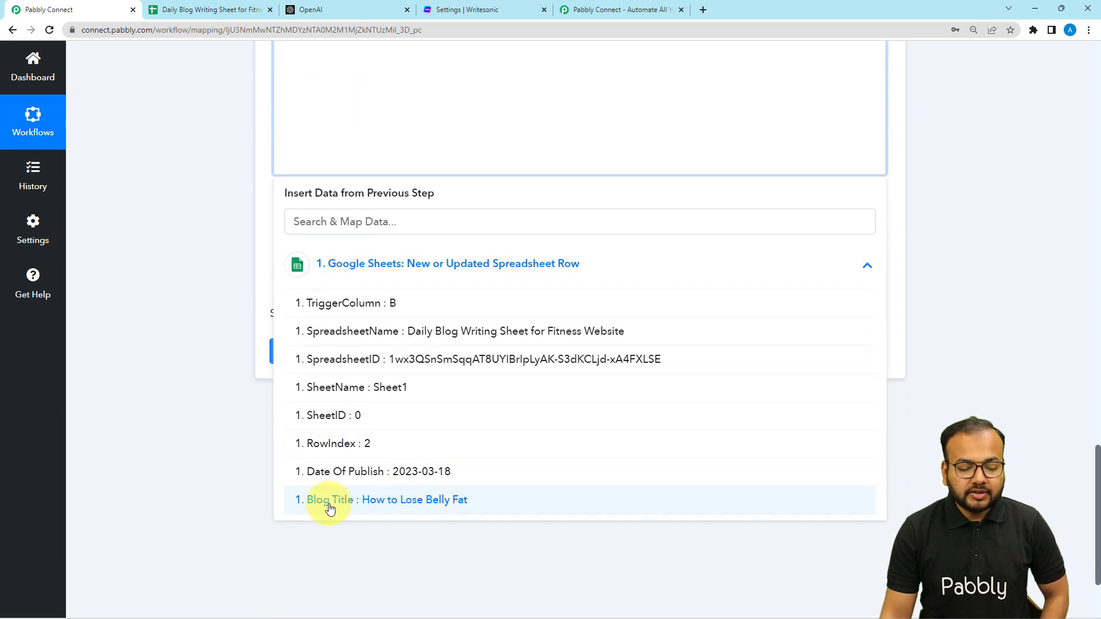
click(332, 506)
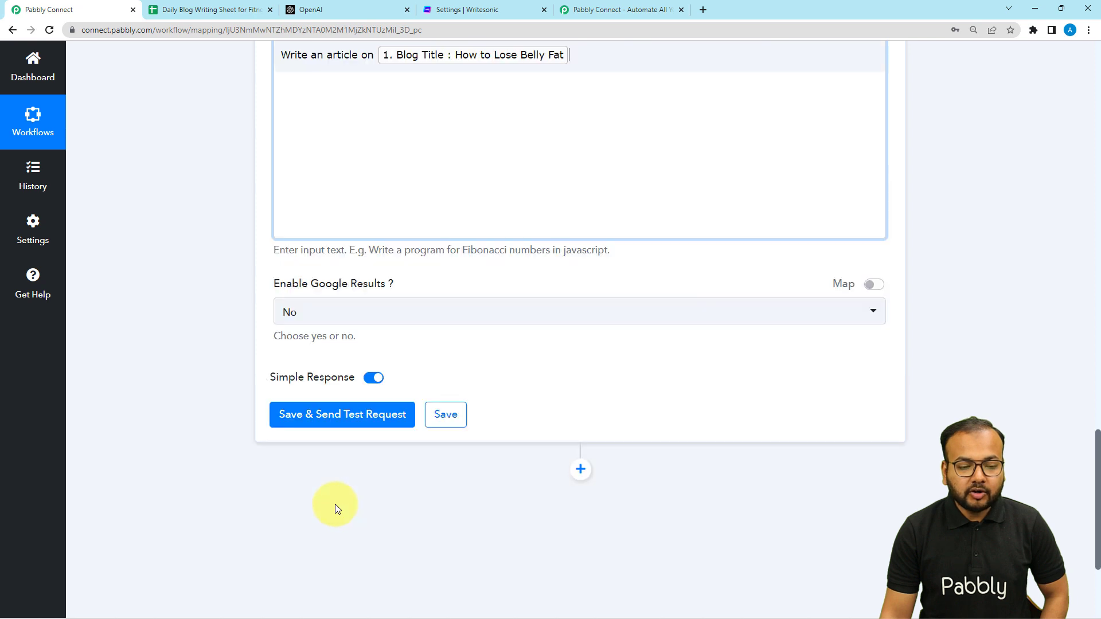
click(194, 365)
- Set Enable Google Results to No and send a test request for the ChatSonic action
scroll(193, 366, up, 2)
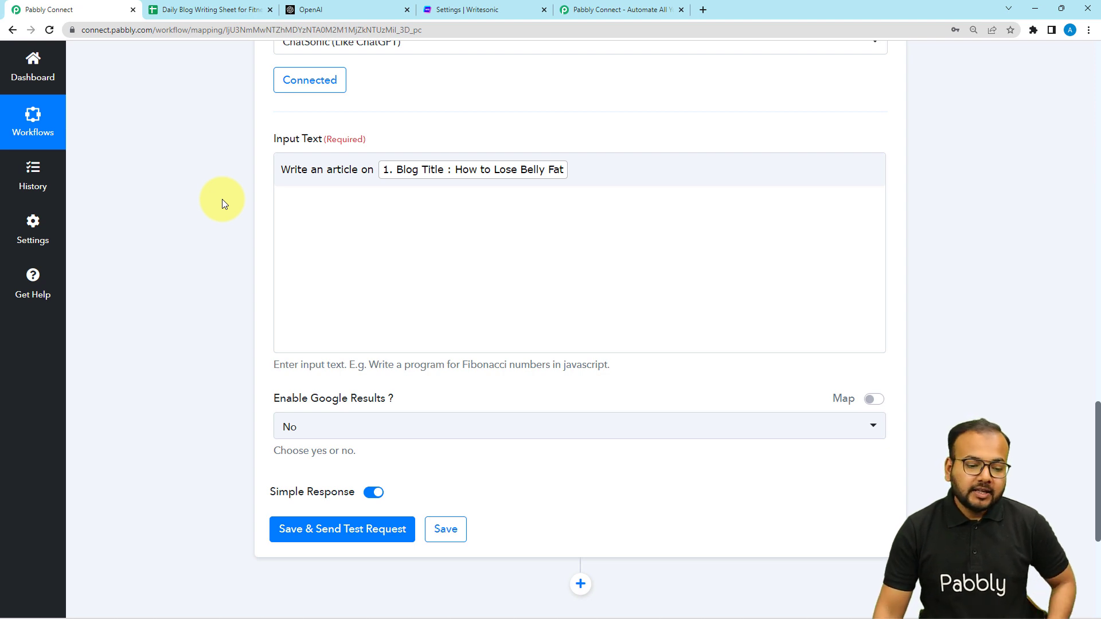
scroll(227, 219, down, 3)
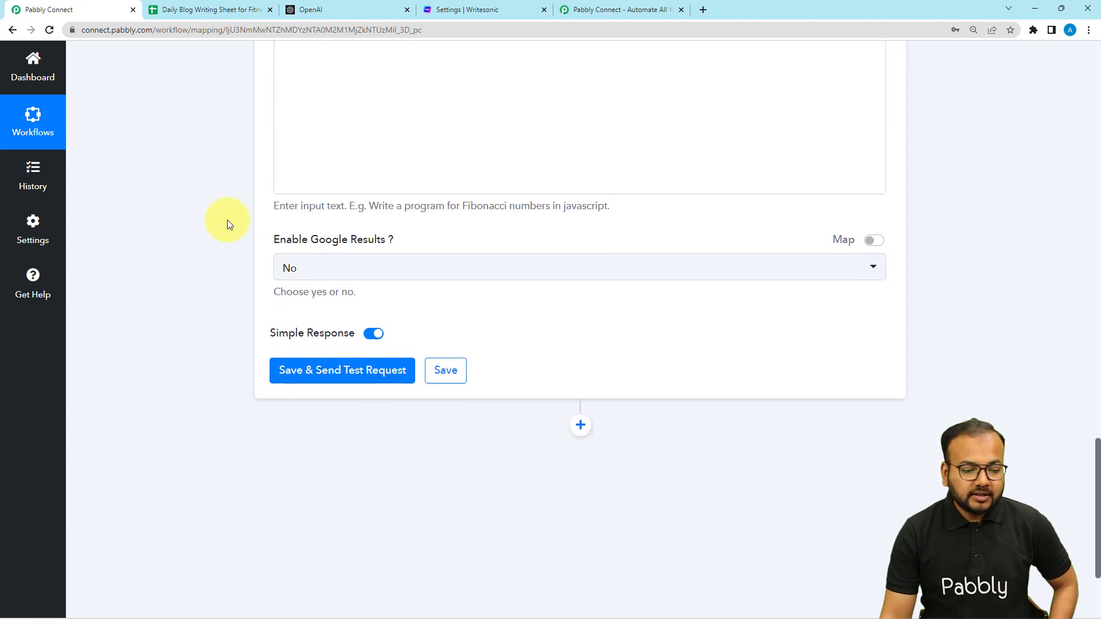
click(337, 265)
click(291, 317)
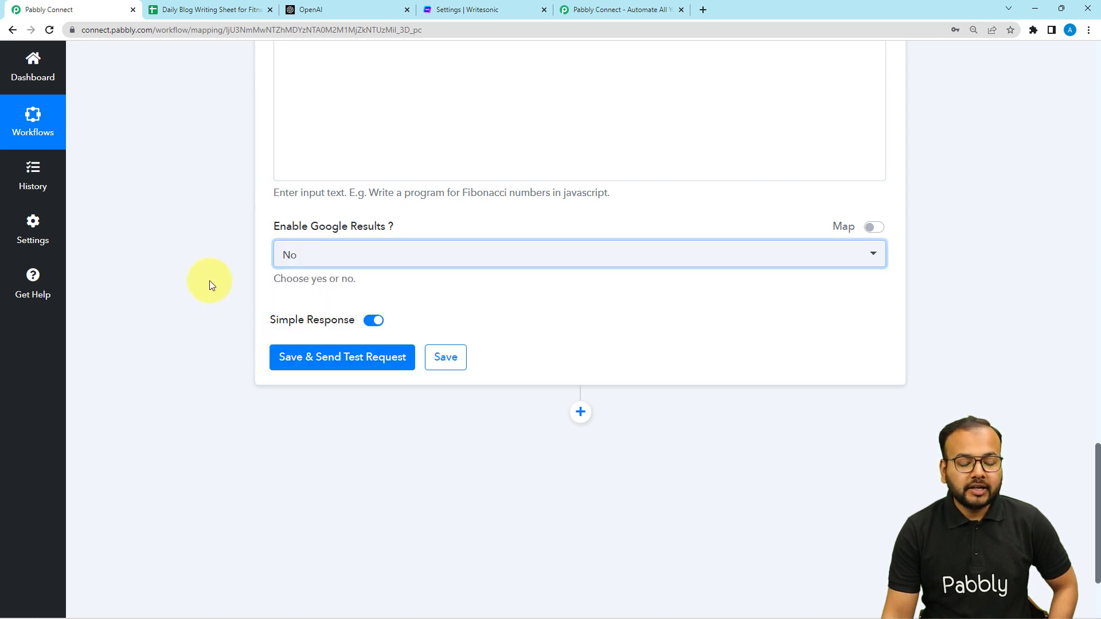
scroll(209, 280, down, 2)
click(274, 254)
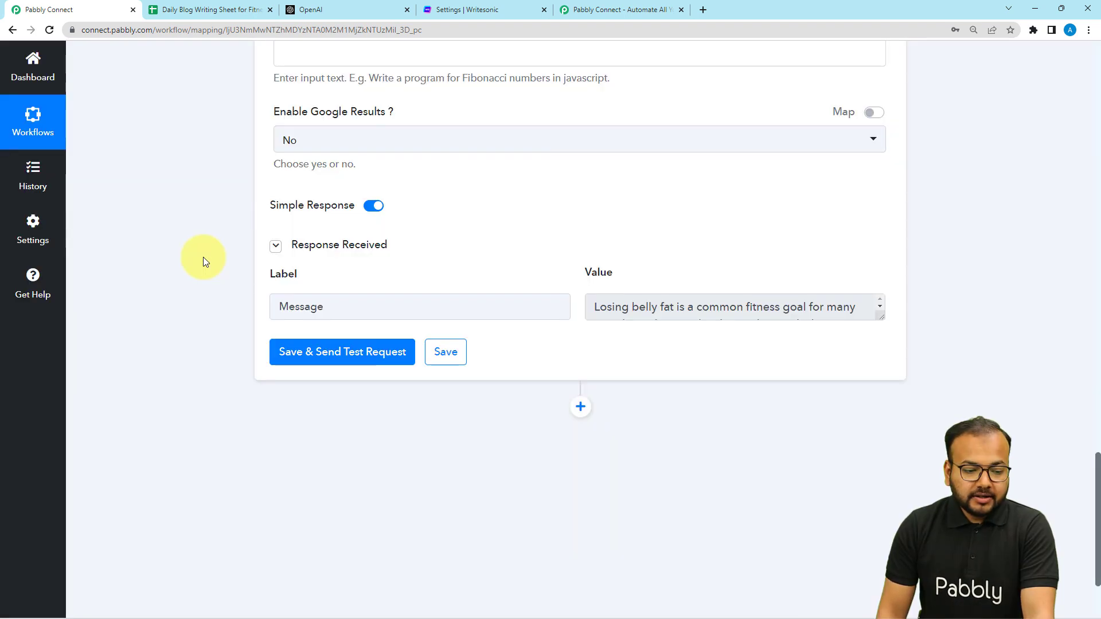
- Enlarge the message value of the ChatSonic response, read through the generated article and compare it with the input prompt
scroll(203, 257, down, 1)
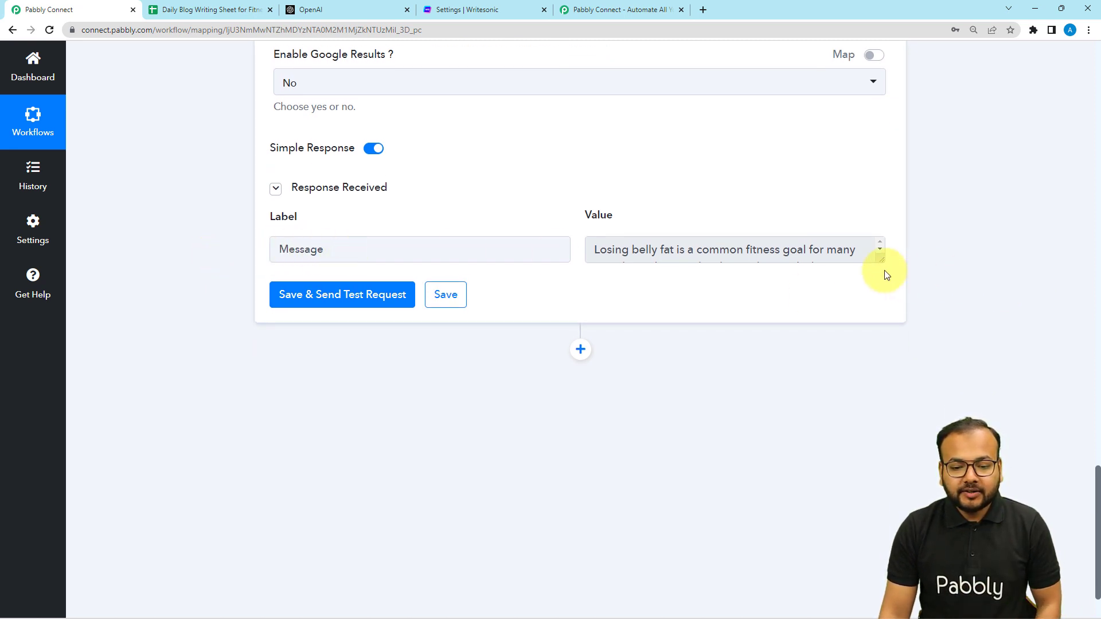
drag(882, 261, 893, 471)
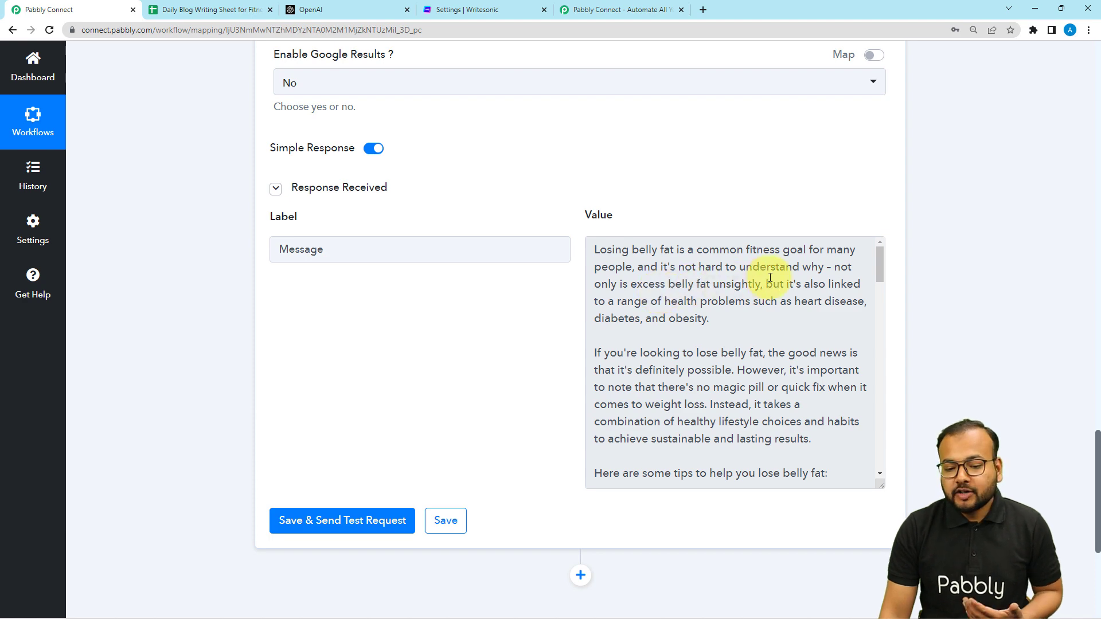
scroll(773, 281, down, 4)
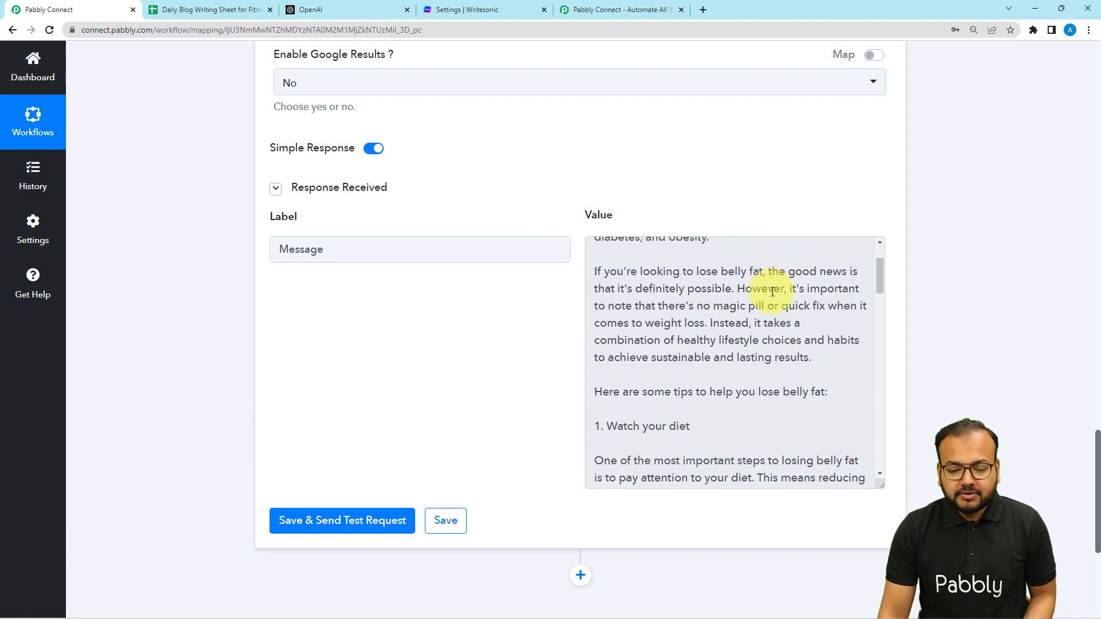
scroll(769, 299, down, 6)
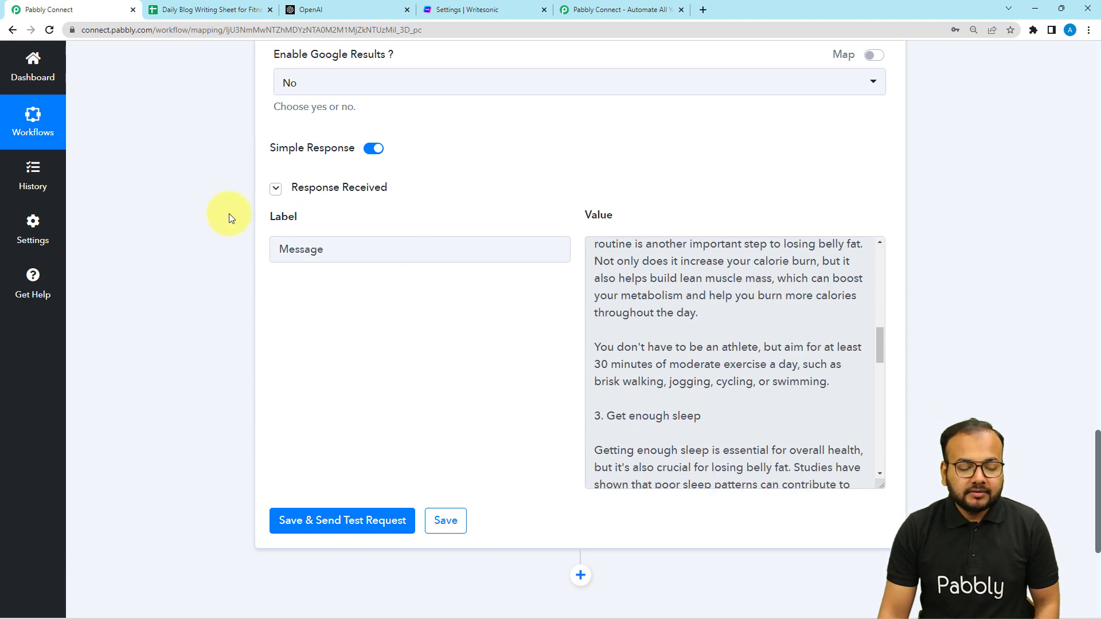
scroll(229, 215, up, 3)
scroll(229, 214, up, 3)
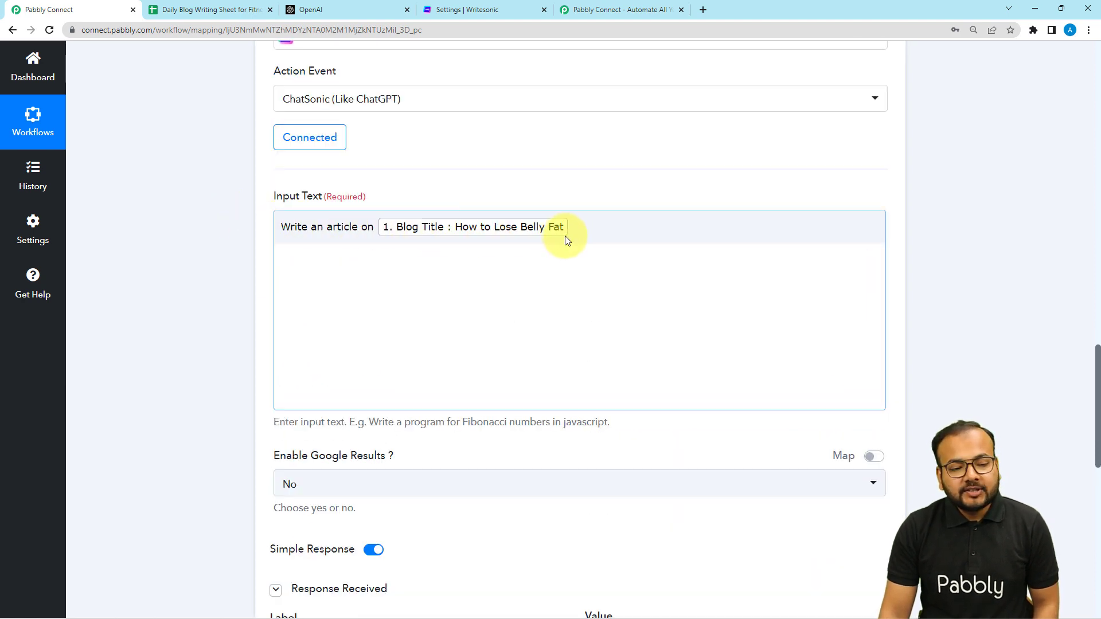
click(246, 251)
- Add another action step after ChatSonic and choose WordPress as its app, searching for "word"
scroll(236, 248, down, 7)
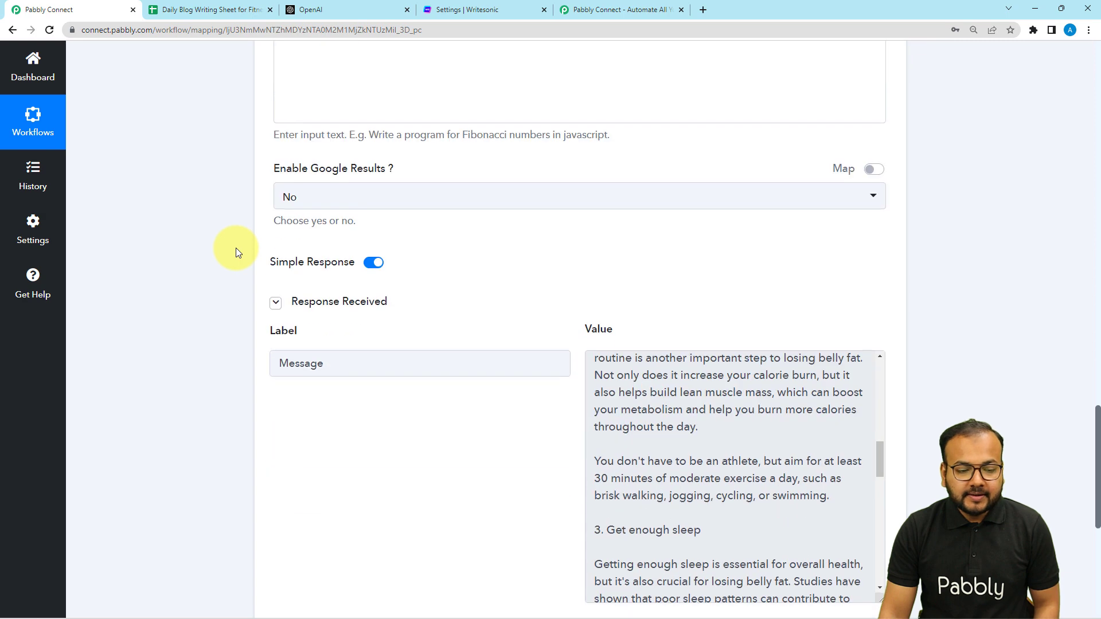
scroll(236, 252, down, 4)
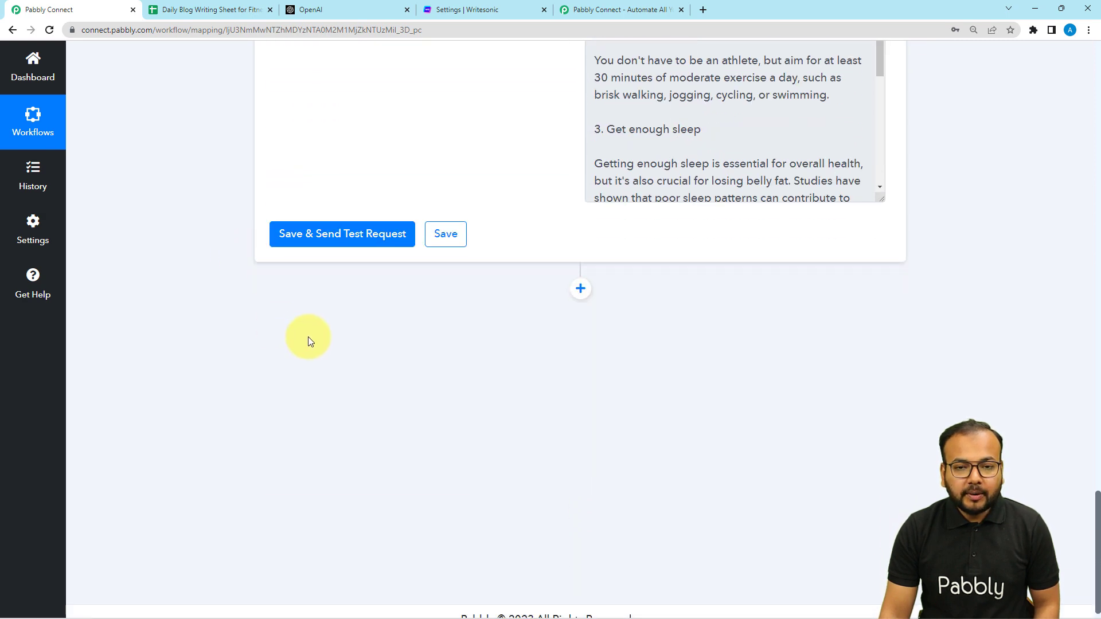
scroll(394, 360, down, 1)
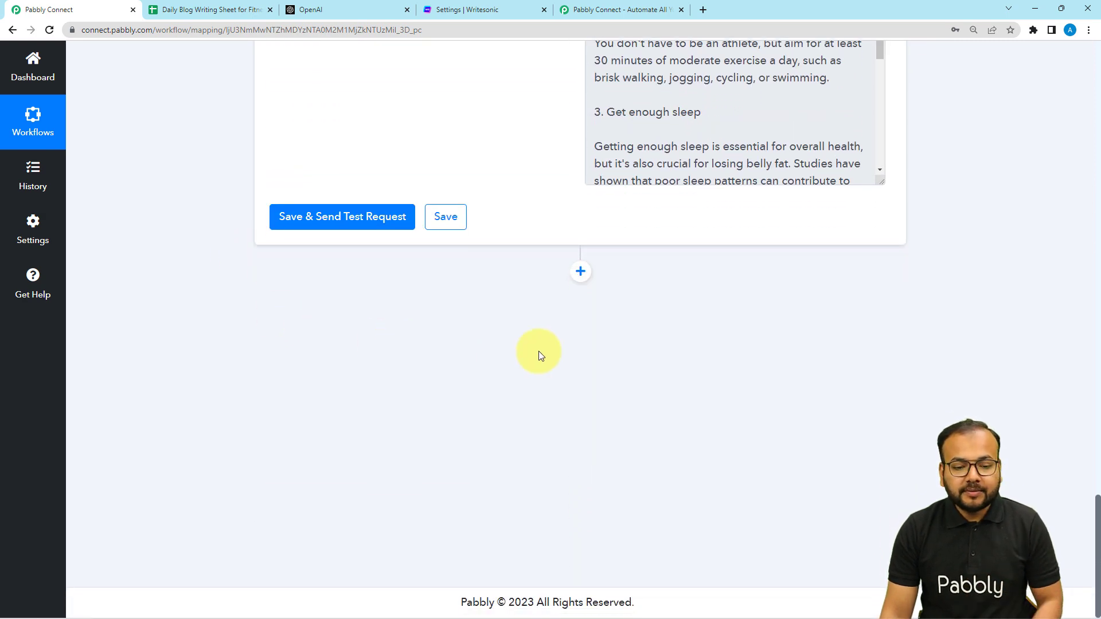
click(581, 271)
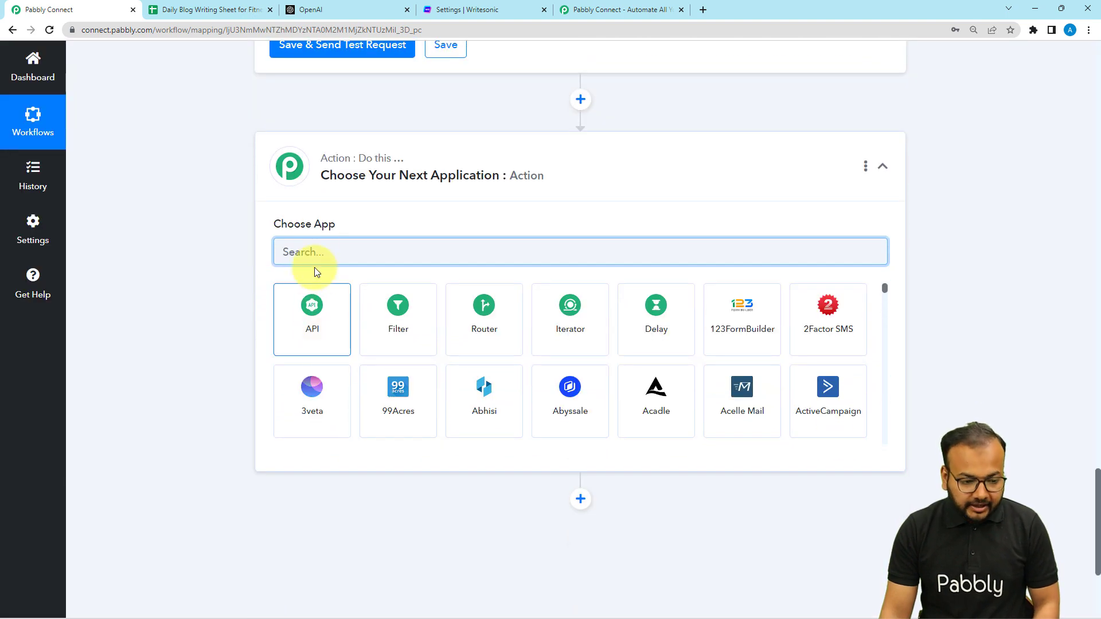
text(word)
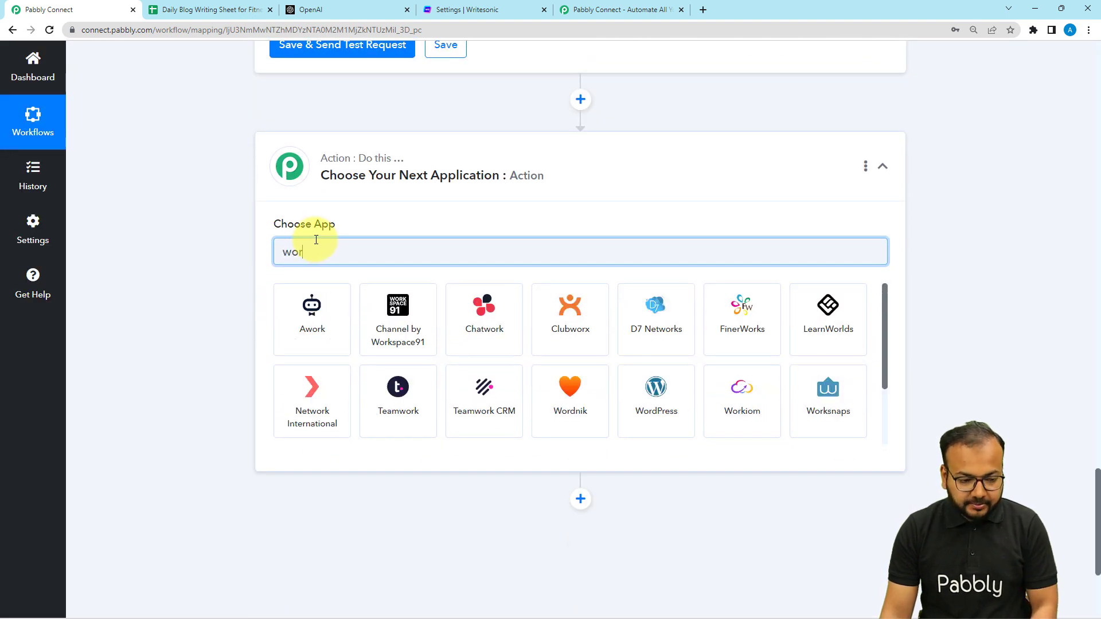
click(381, 321)
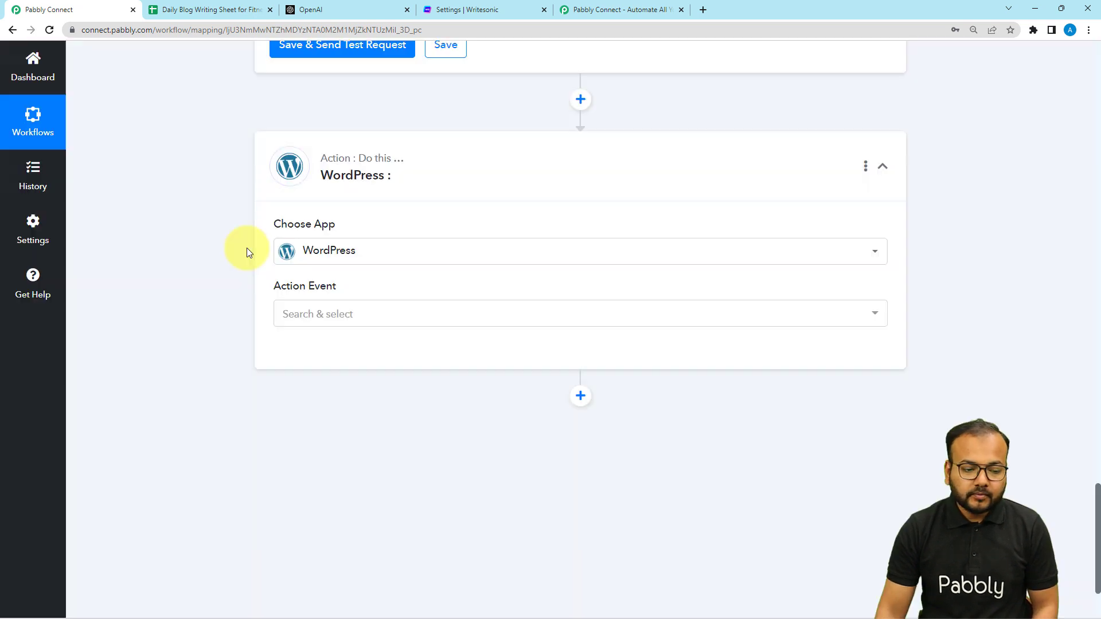
- Set the WordPress action event to Create a Post and open its account connection settings
click(304, 203)
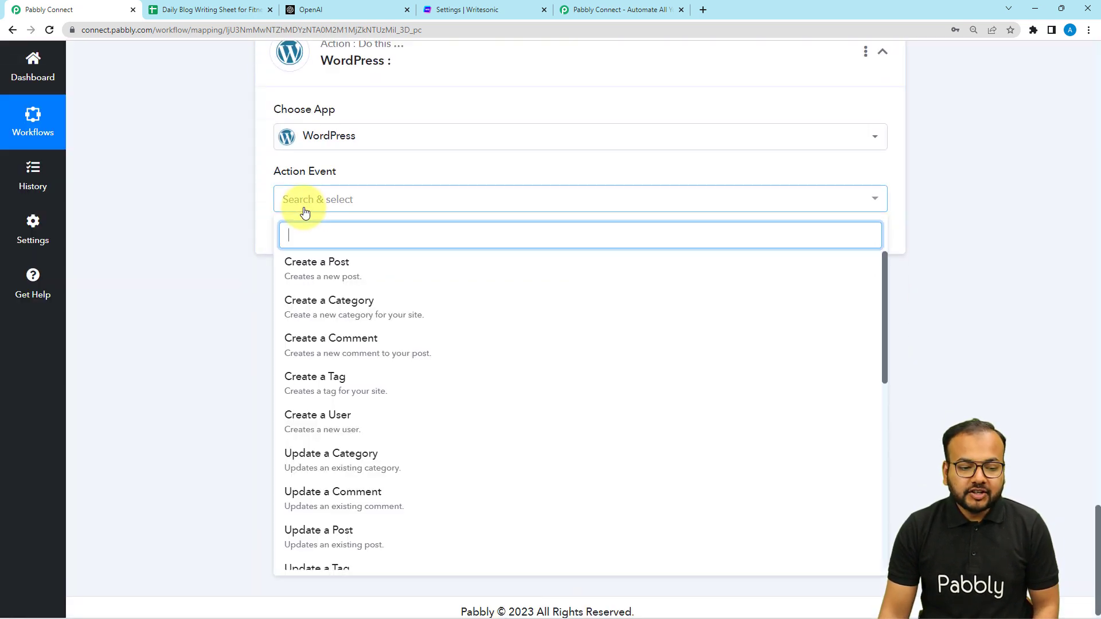
click(314, 265)
click(299, 242)
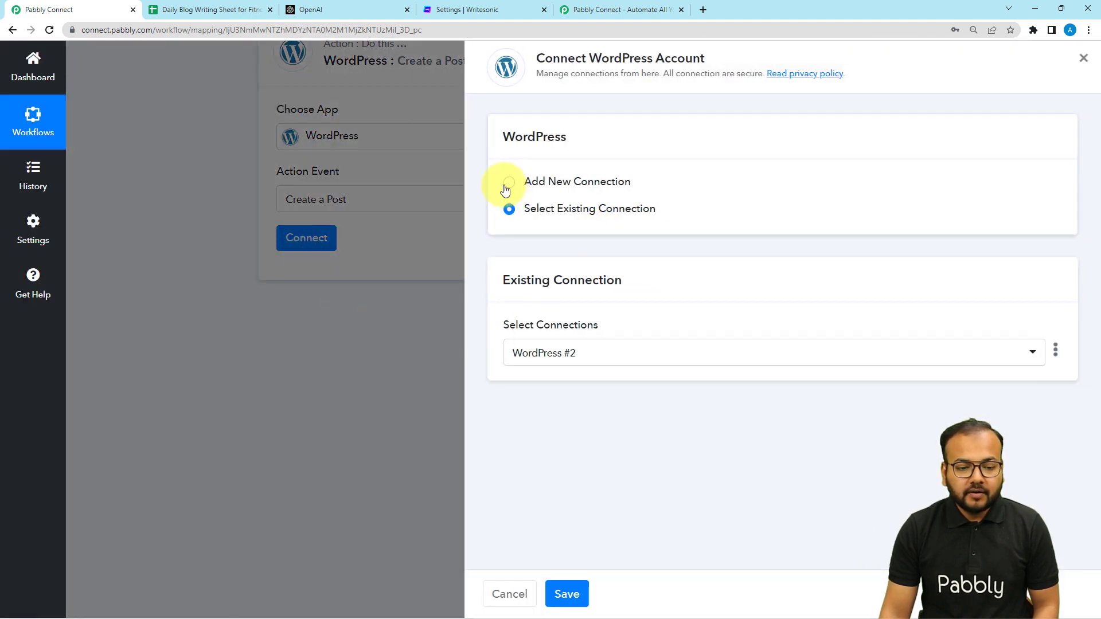
- Start a new WordPress connection and copy the site's base address from the WordPress admin page
click(507, 183)
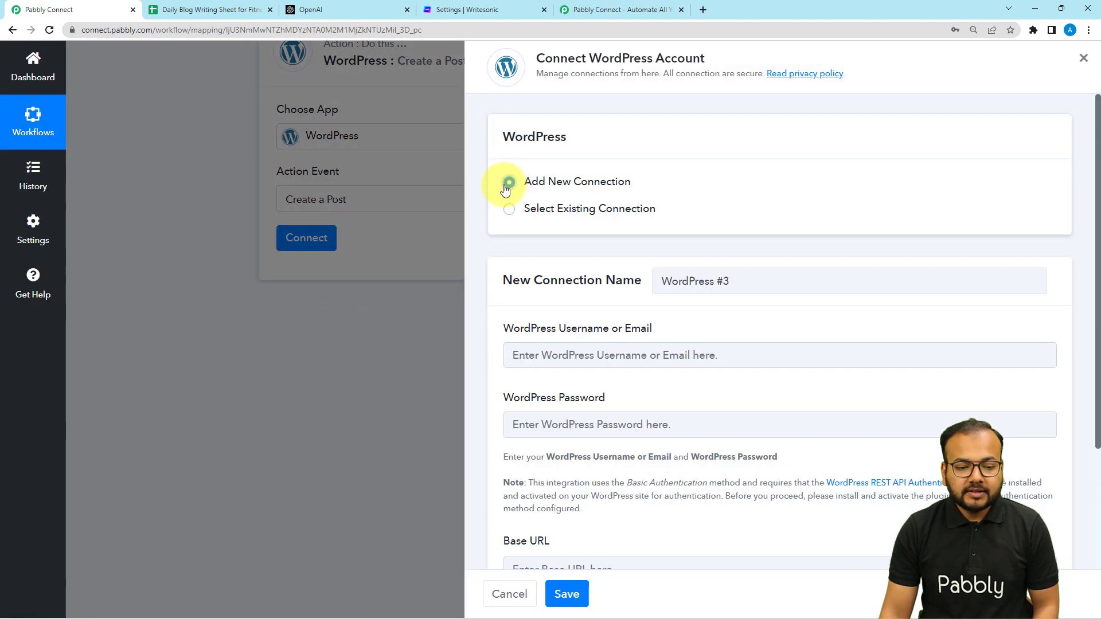
scroll(591, 186, down, 3)
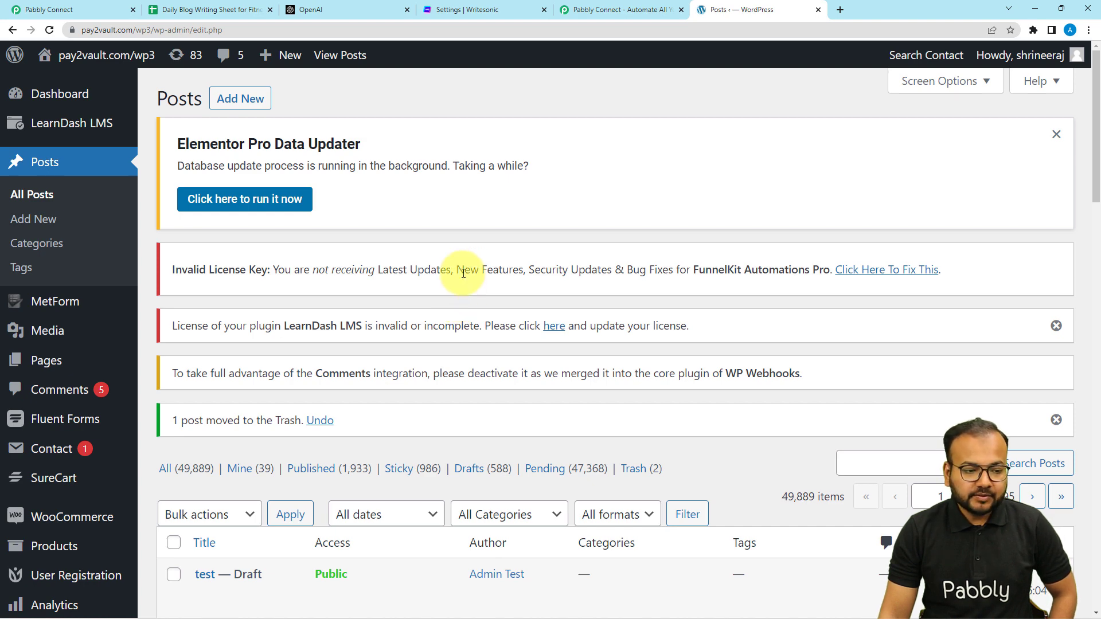
scroll(464, 273, down, 3)
scroll(463, 273, up, 3)
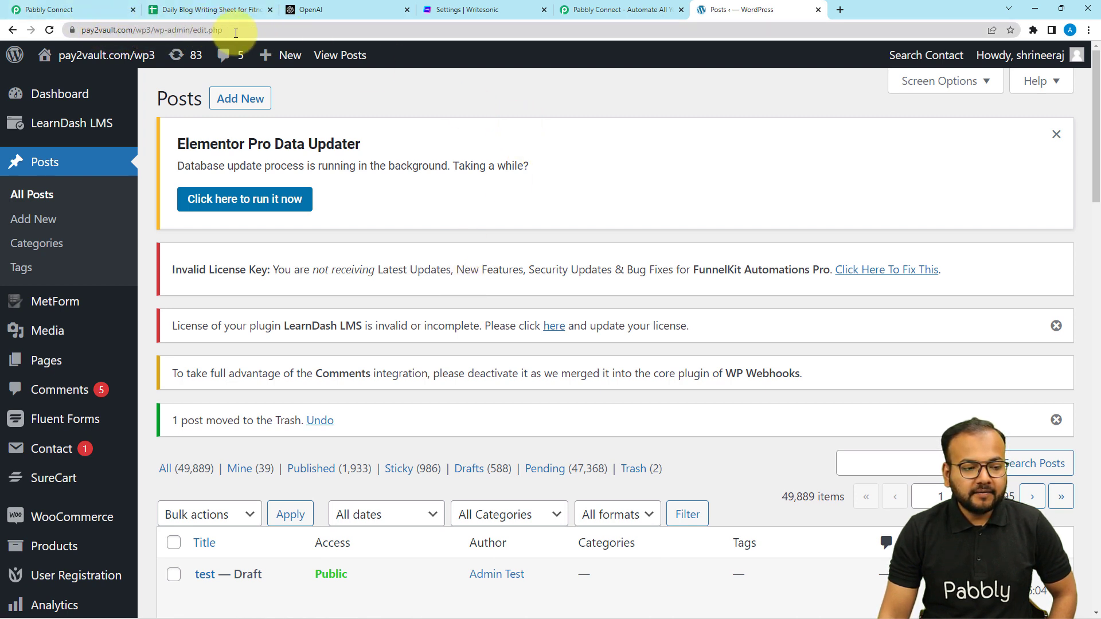
click(154, 33)
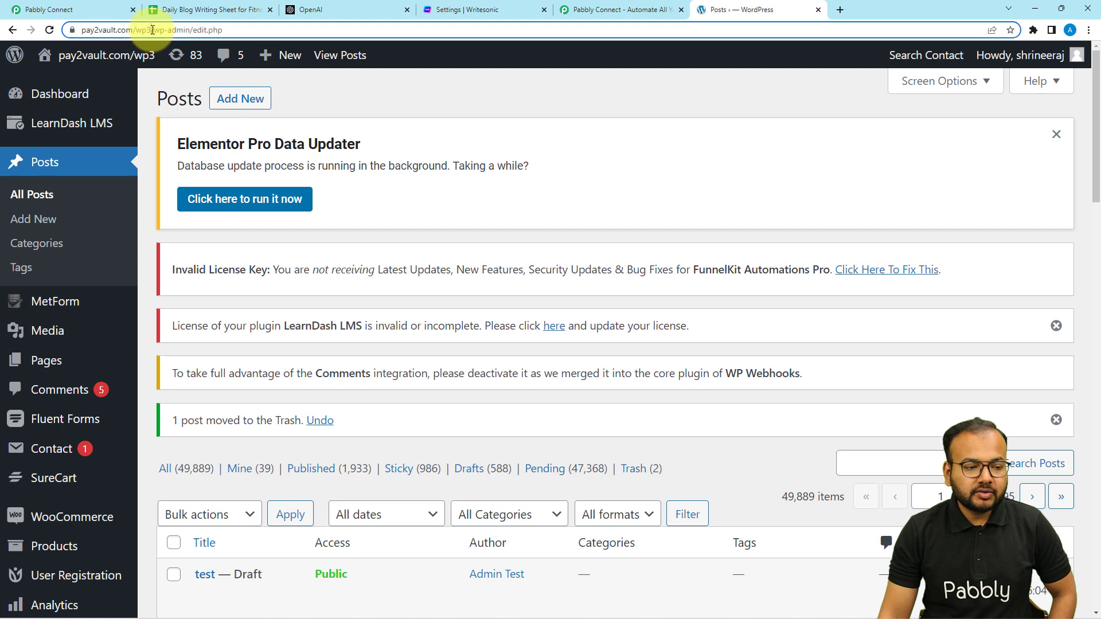
click(153, 33)
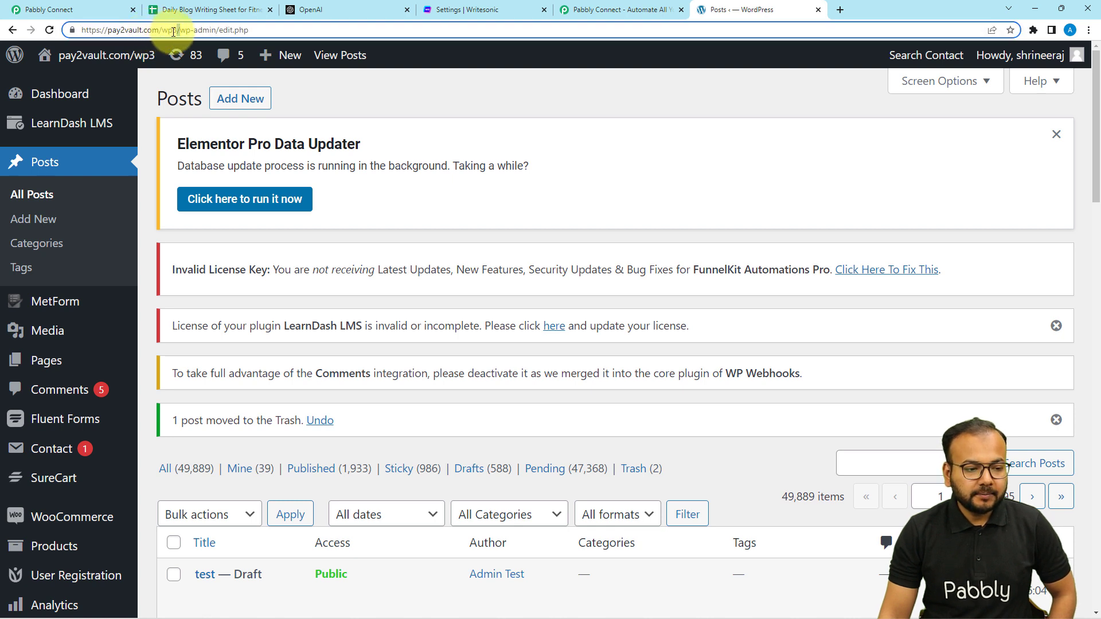
drag(174, 32, 81, 37)
key(ctrl+c)
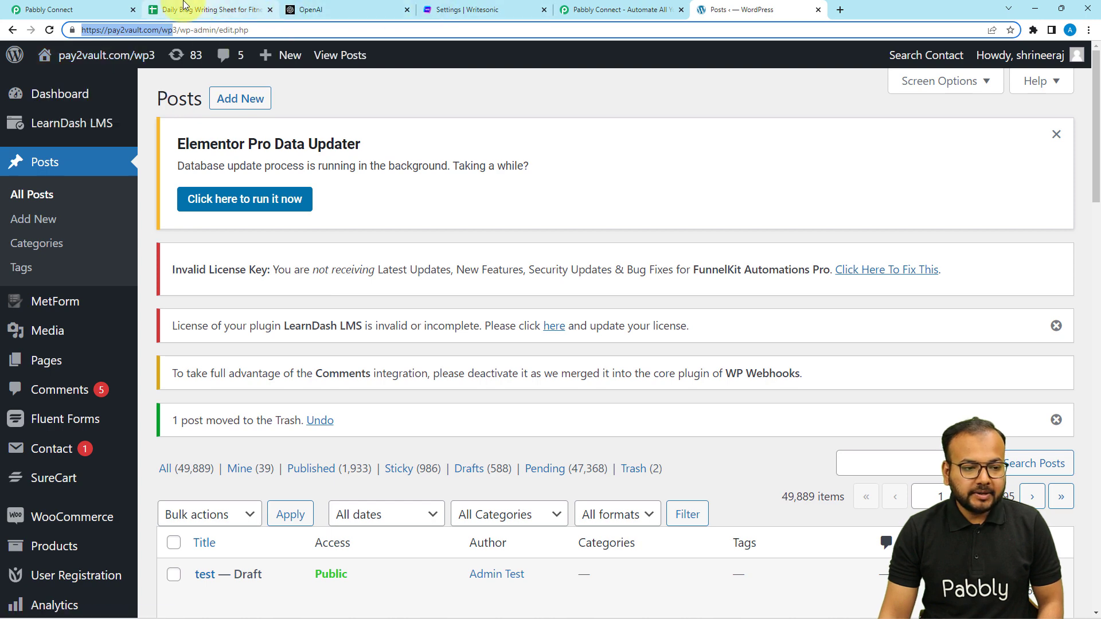
click(51, 10)
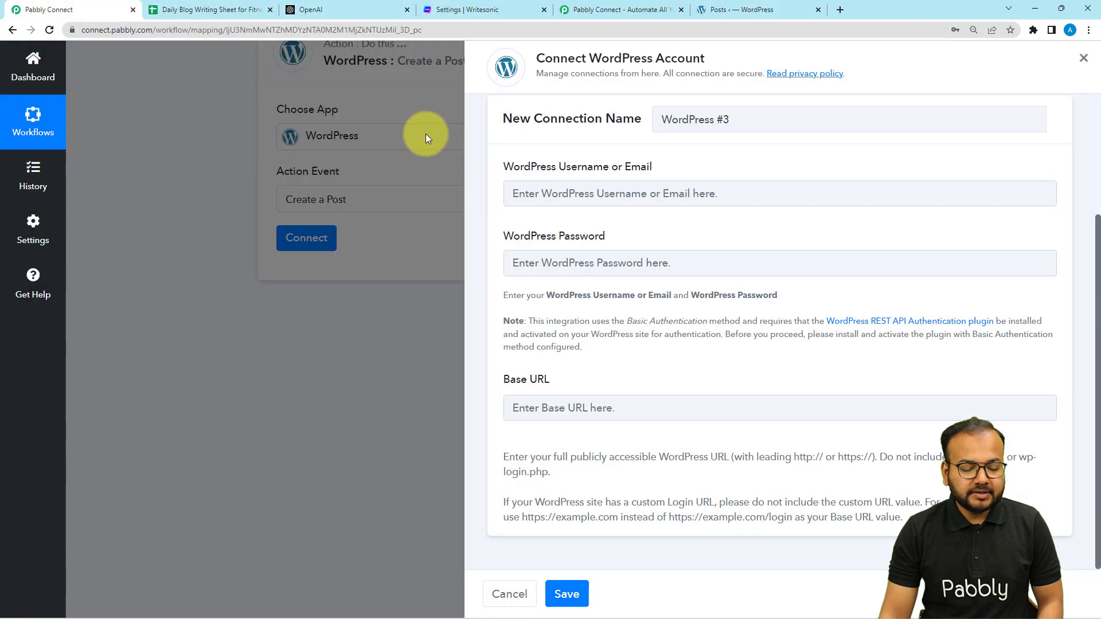
click(618, 402)
key(ctrl+v)
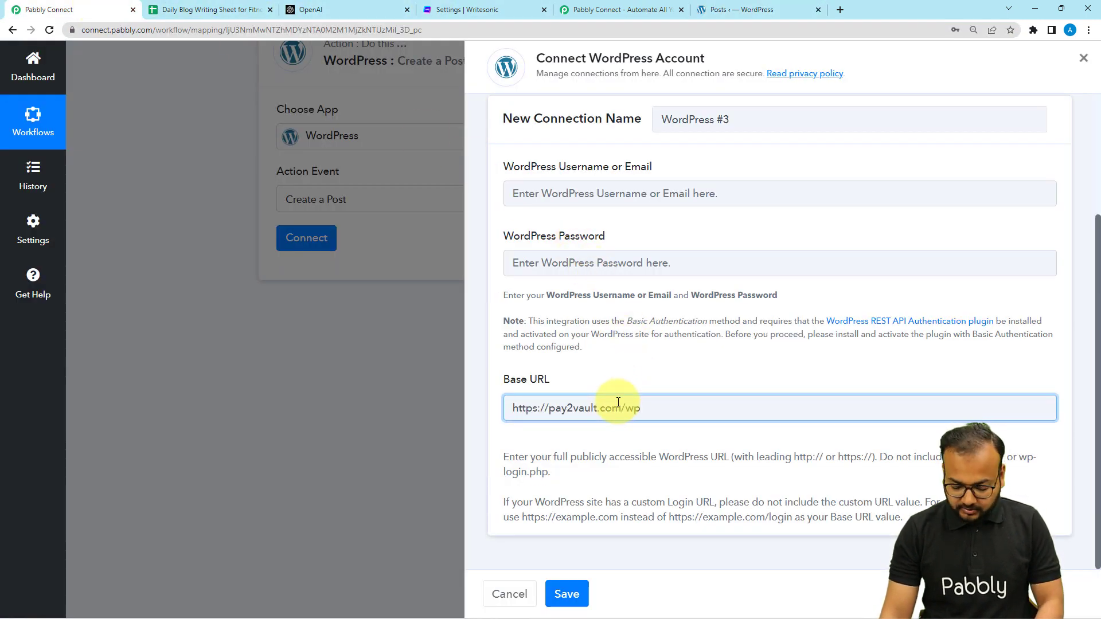
click(558, 479)
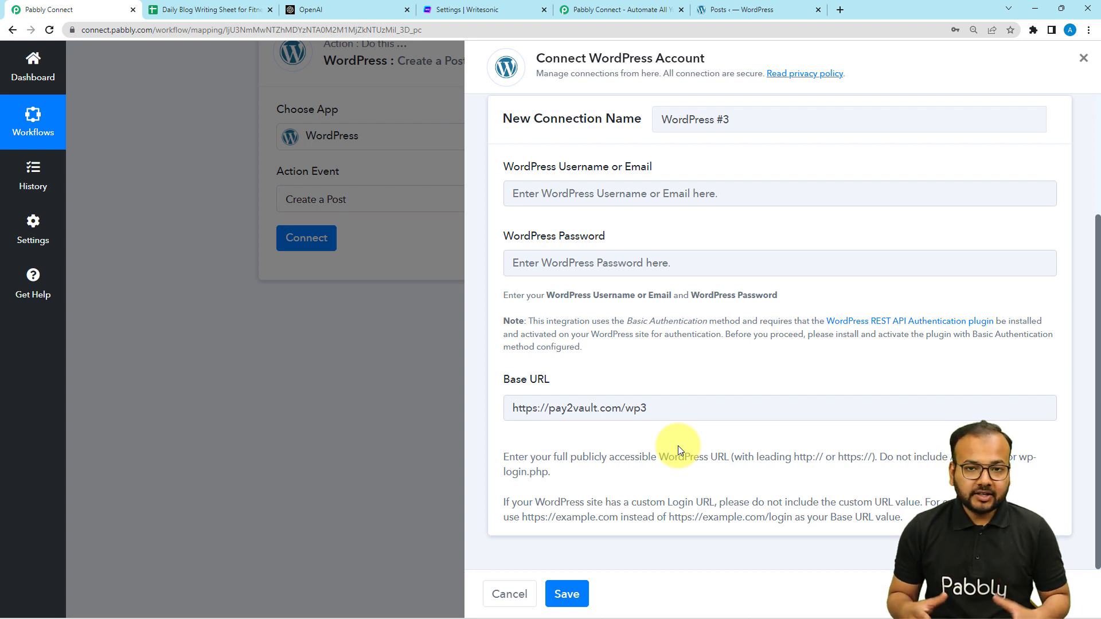
- Switch to an existing connection, use WordPress #2 and save it for the WordPress action
scroll(678, 446, up, 3)
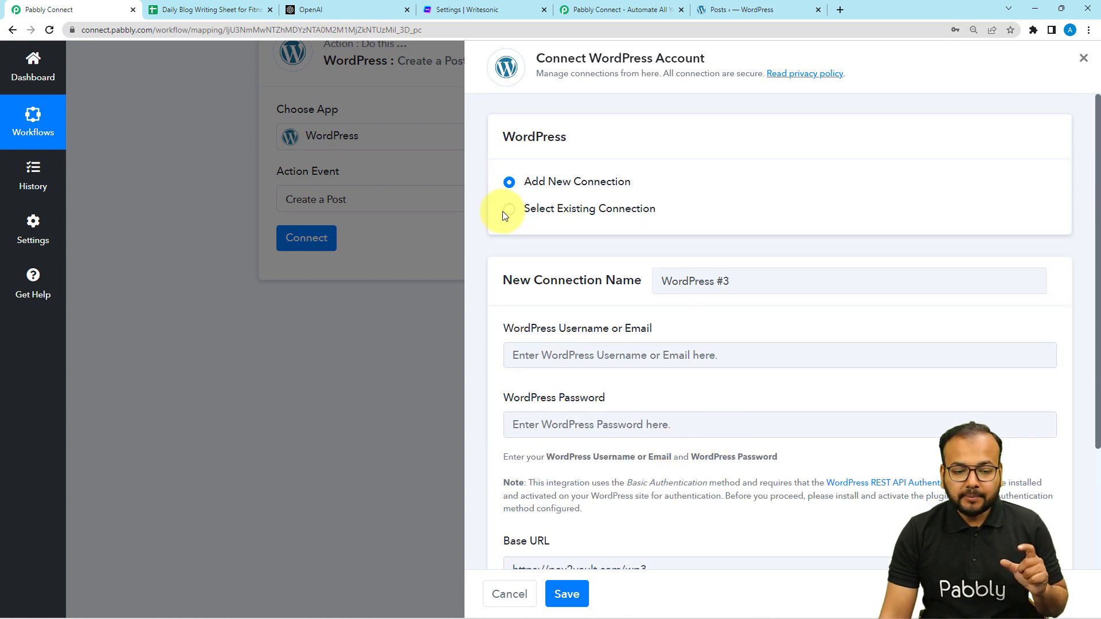
click(508, 211)
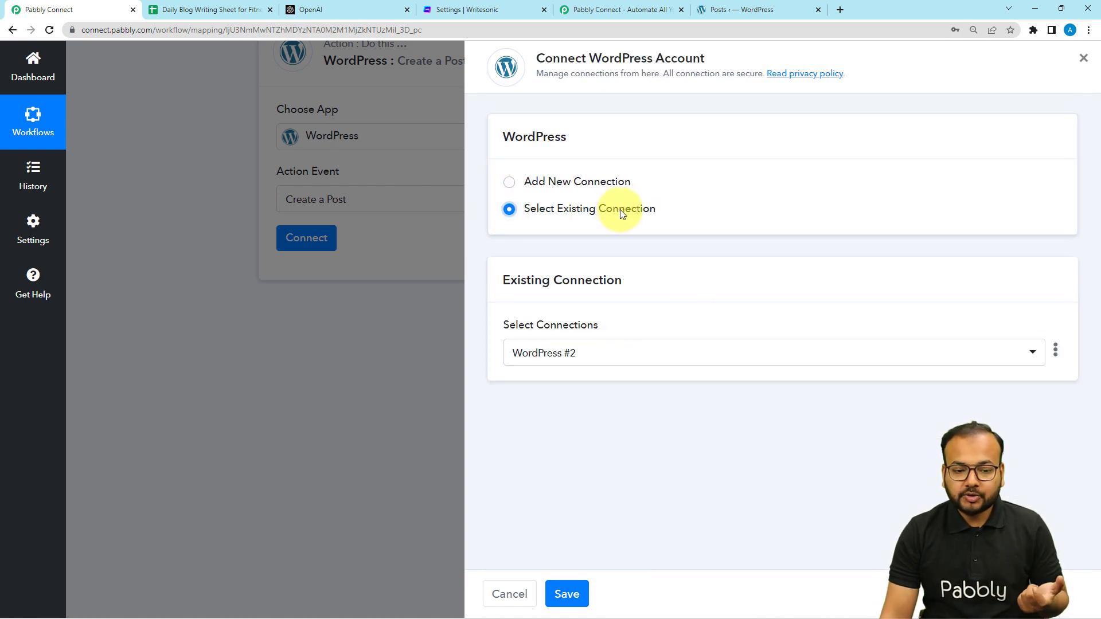
click(616, 357)
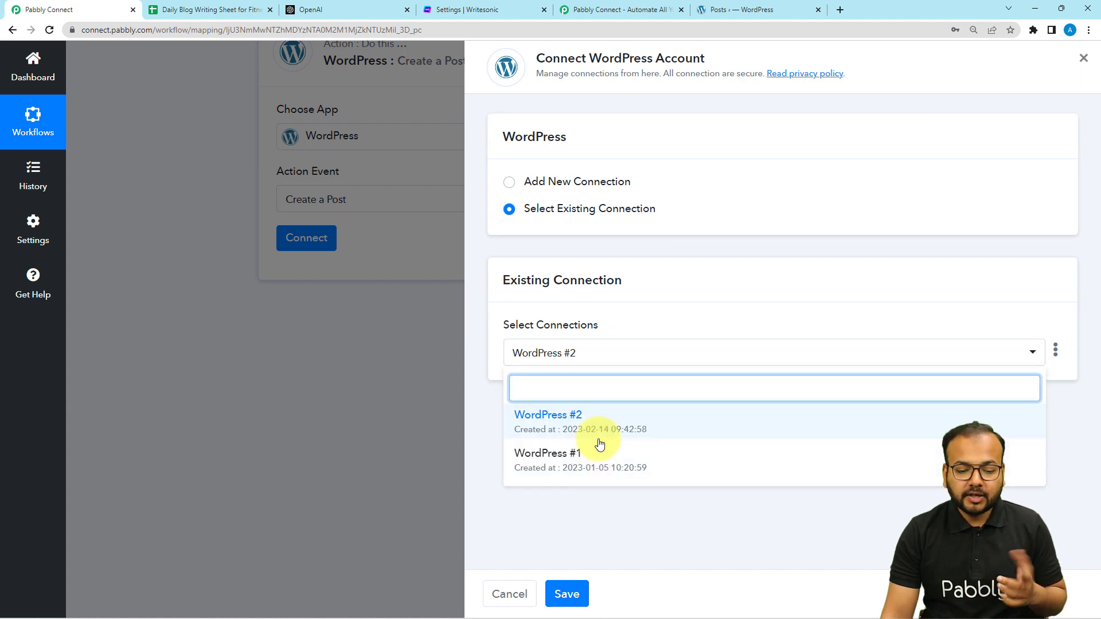
click(593, 494)
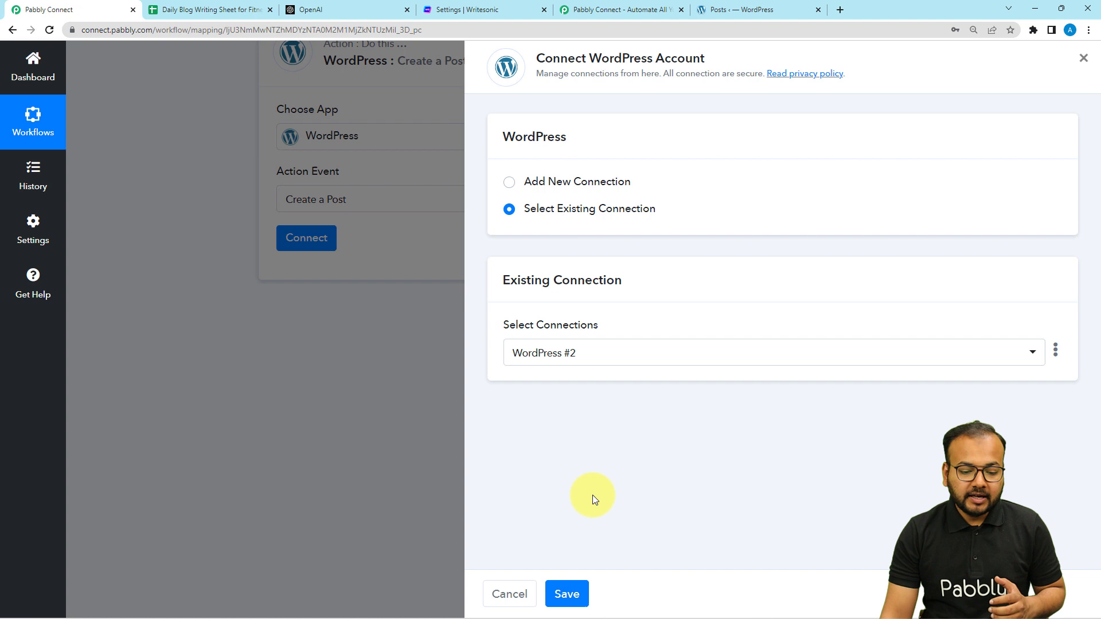
click(567, 595)
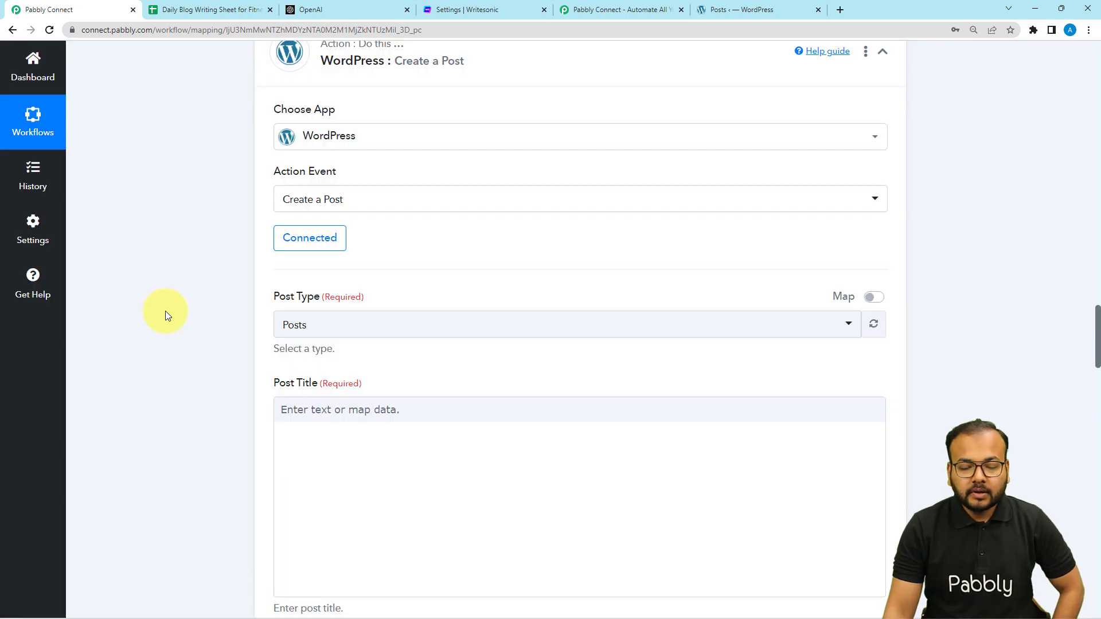
- Choose Posts as the Post Type of the WordPress action
scroll(165, 315, down, 2)
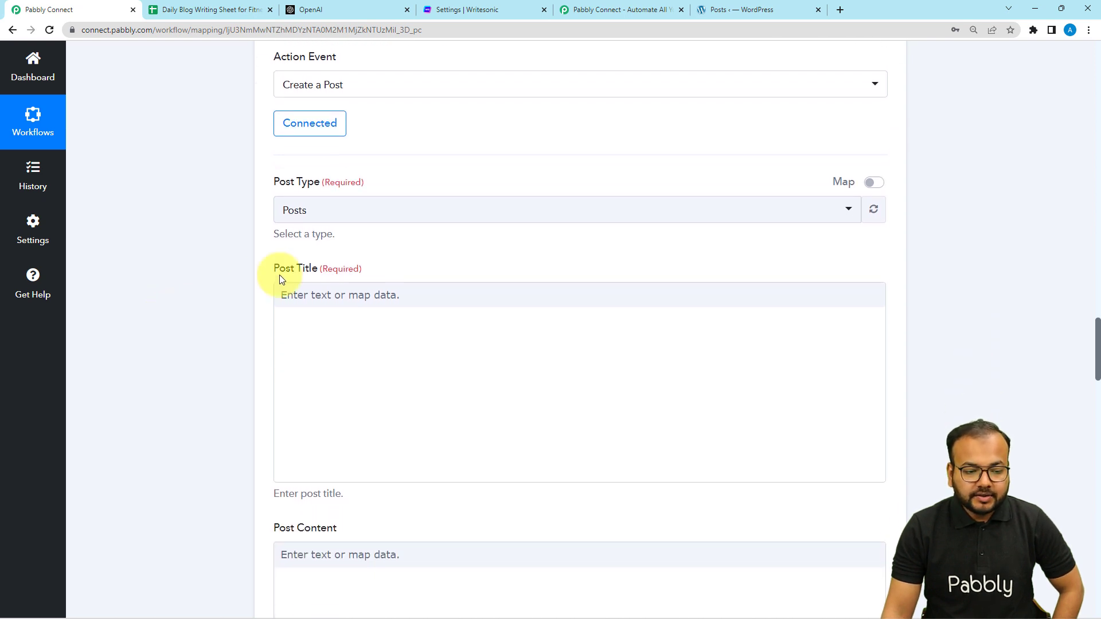
click(335, 222)
click(313, 274)
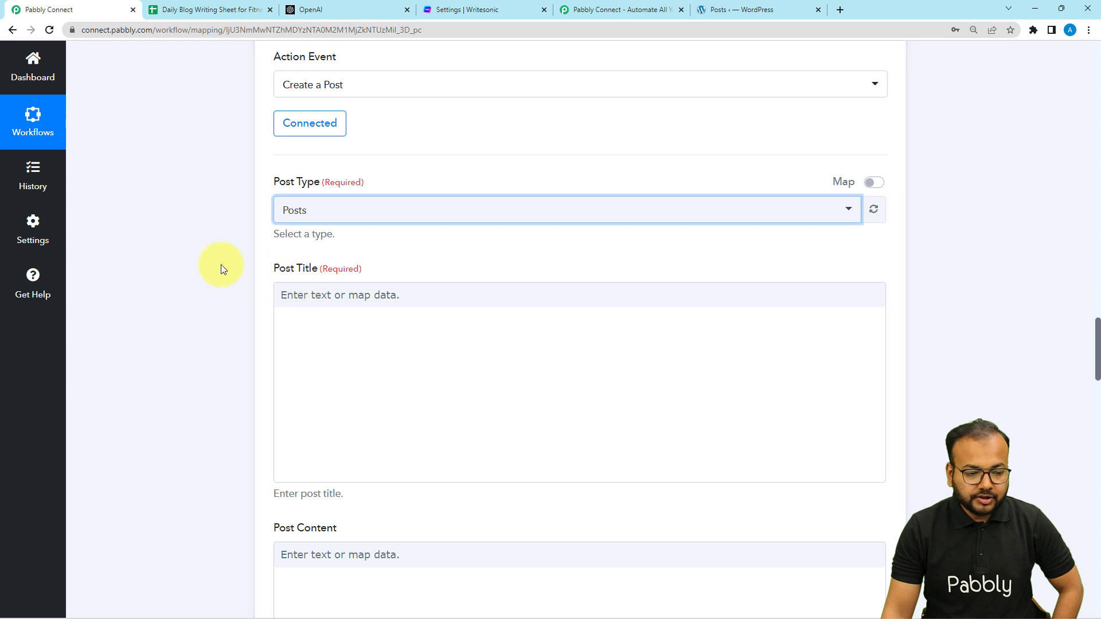
- Map Blog Title from the Google Sheets step into the Post Title of the WordPress action
scroll(222, 264, down, 2)
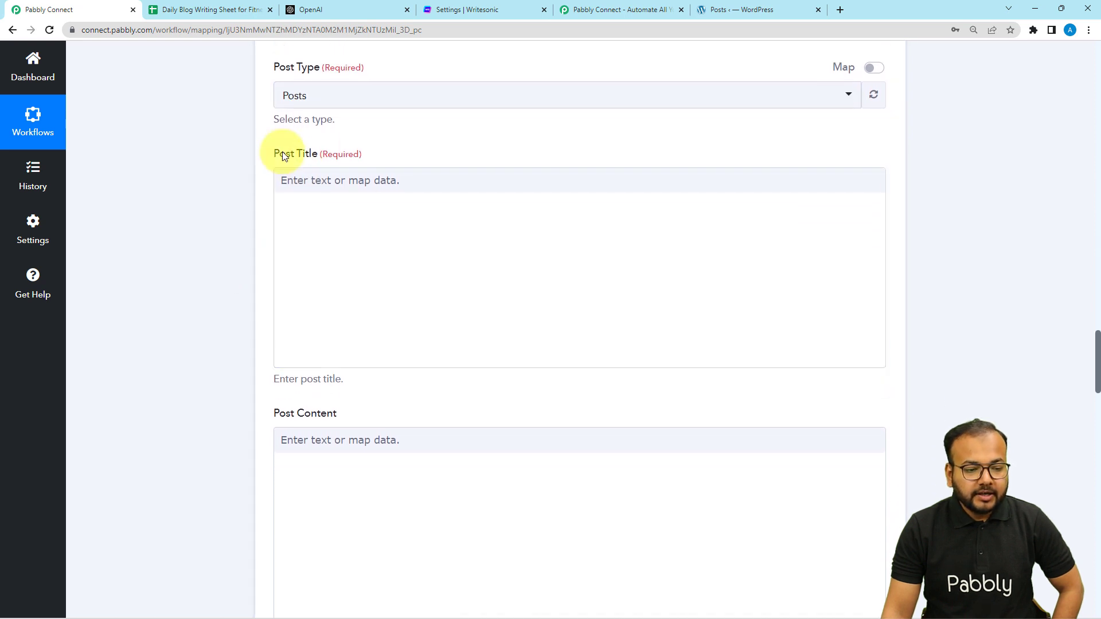
click(312, 196)
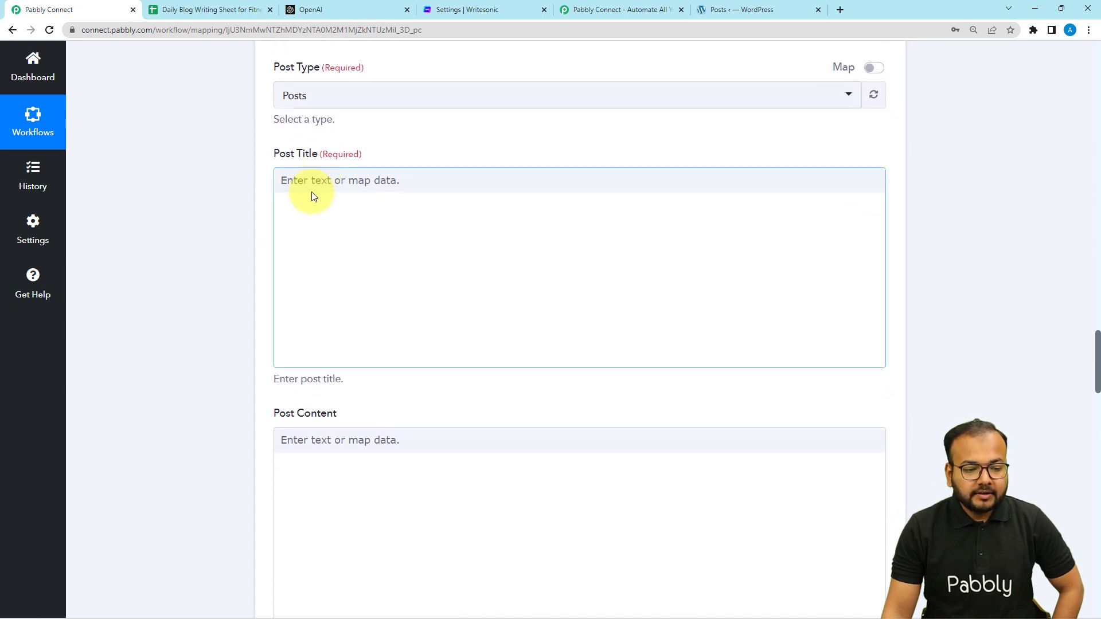
click(351, 182)
scroll(351, 181, down, 3)
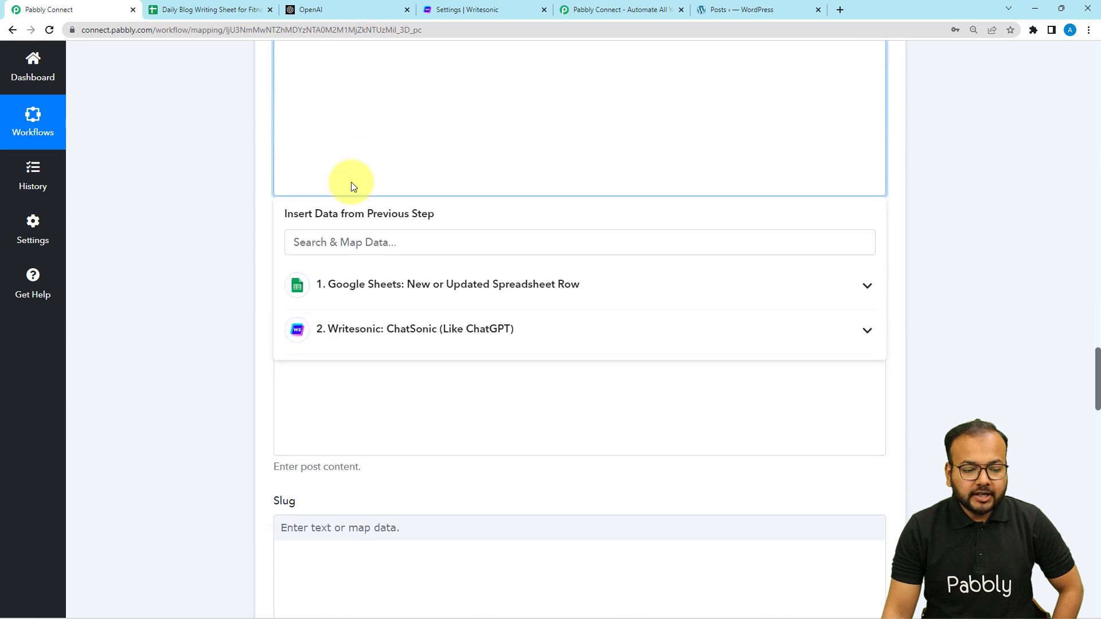
click(363, 293)
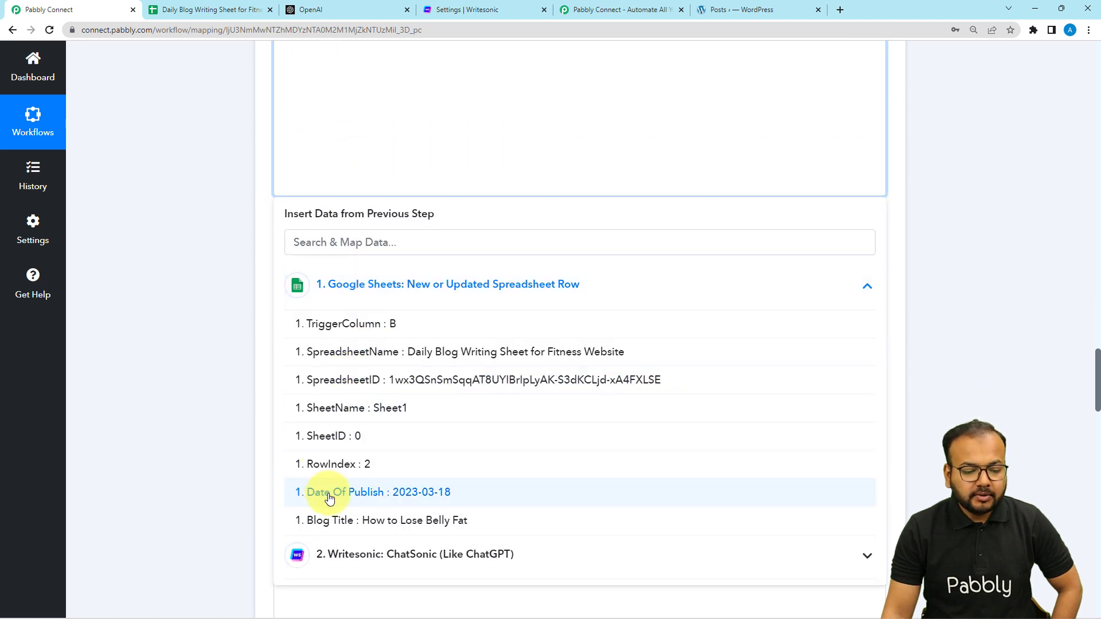
click(320, 521)
click(223, 295)
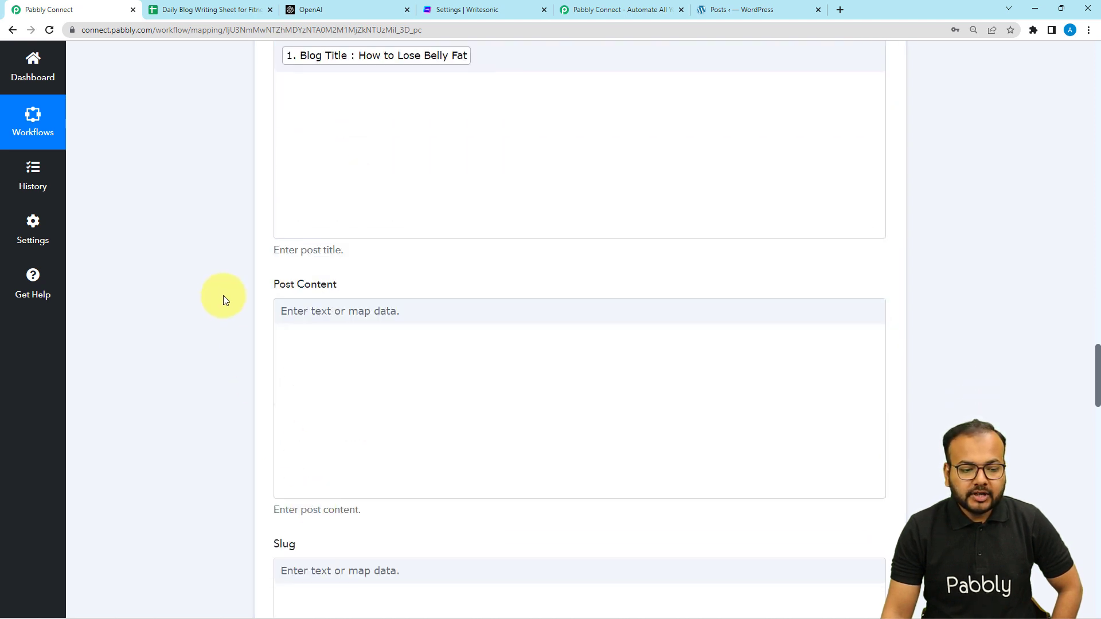
- Map Message from the Writesonic ChatSonic step into the Post Content of the WordPress action
scroll(223, 295, down, 1)
click(310, 256)
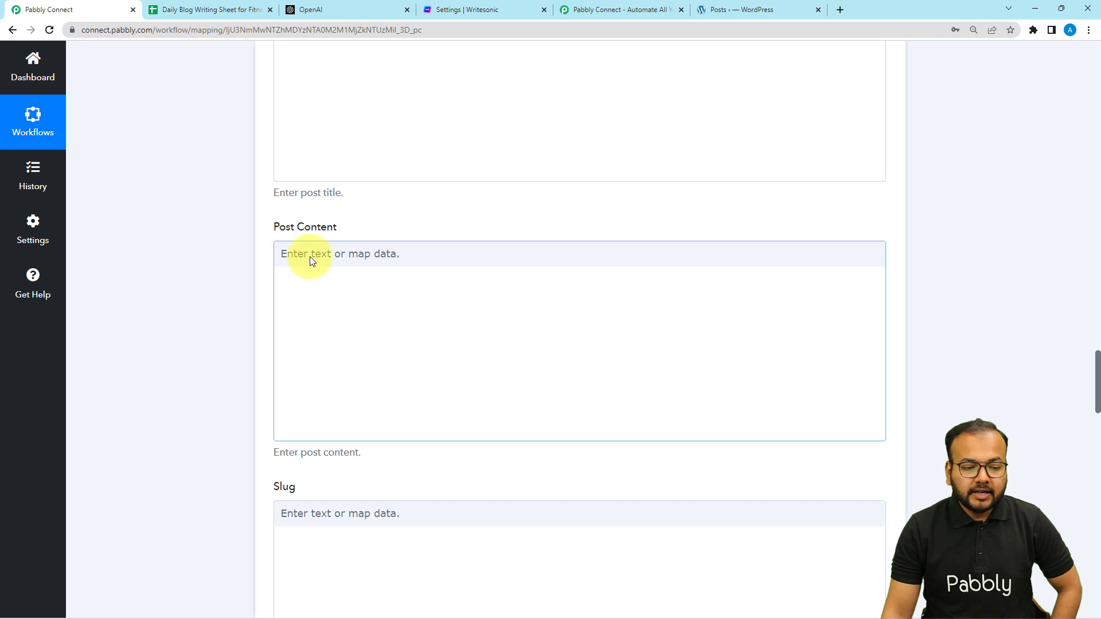
click(401, 252)
scroll(401, 250, down, 3)
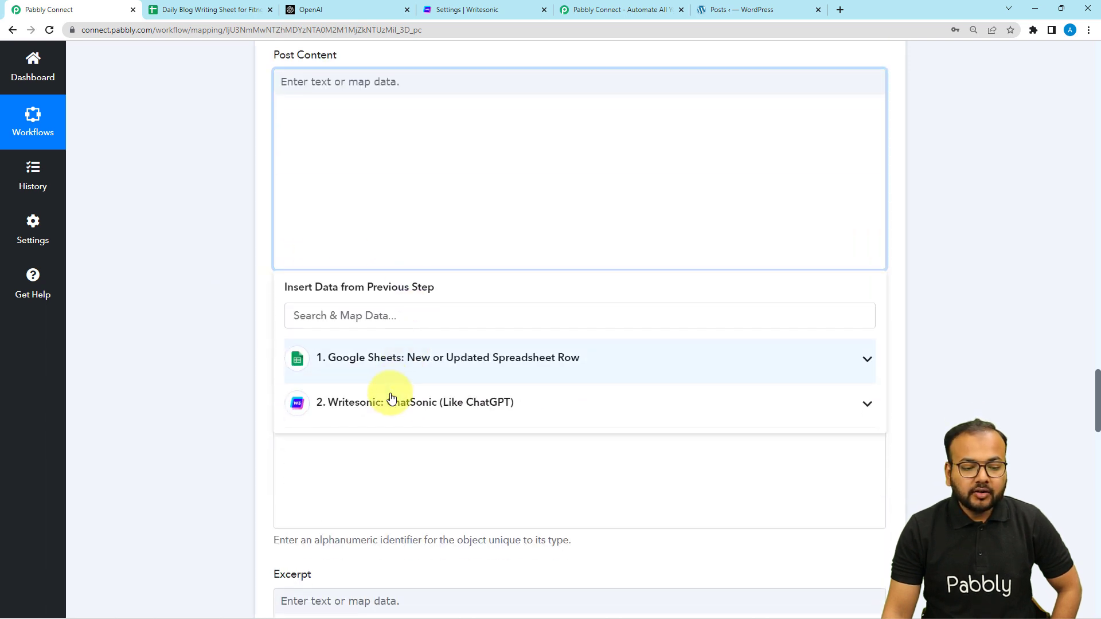
click(362, 418)
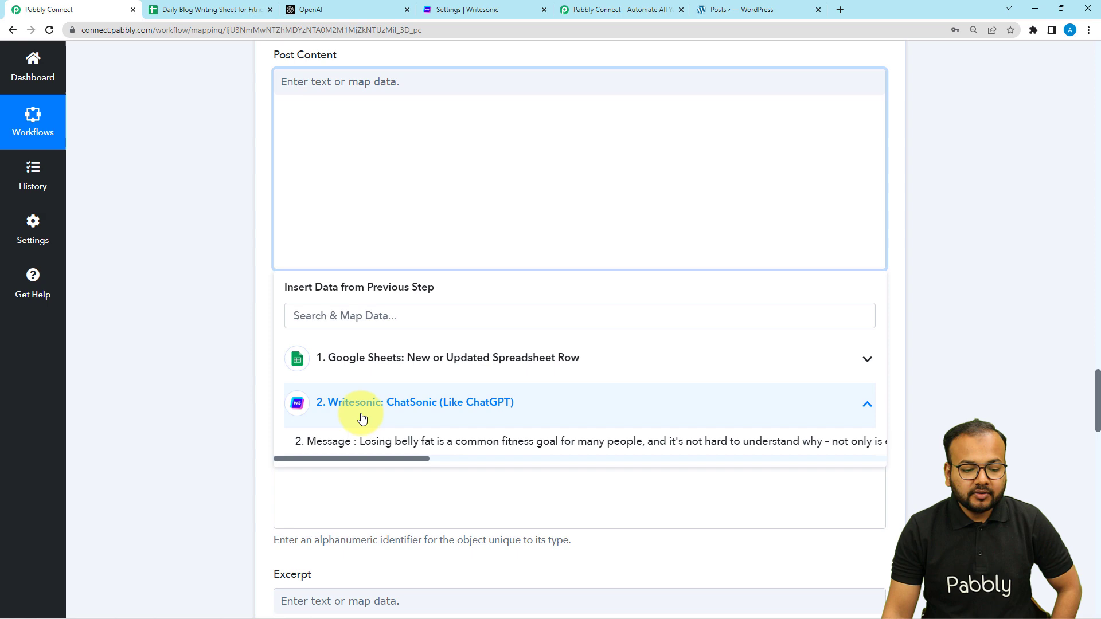
click(356, 445)
click(200, 223)
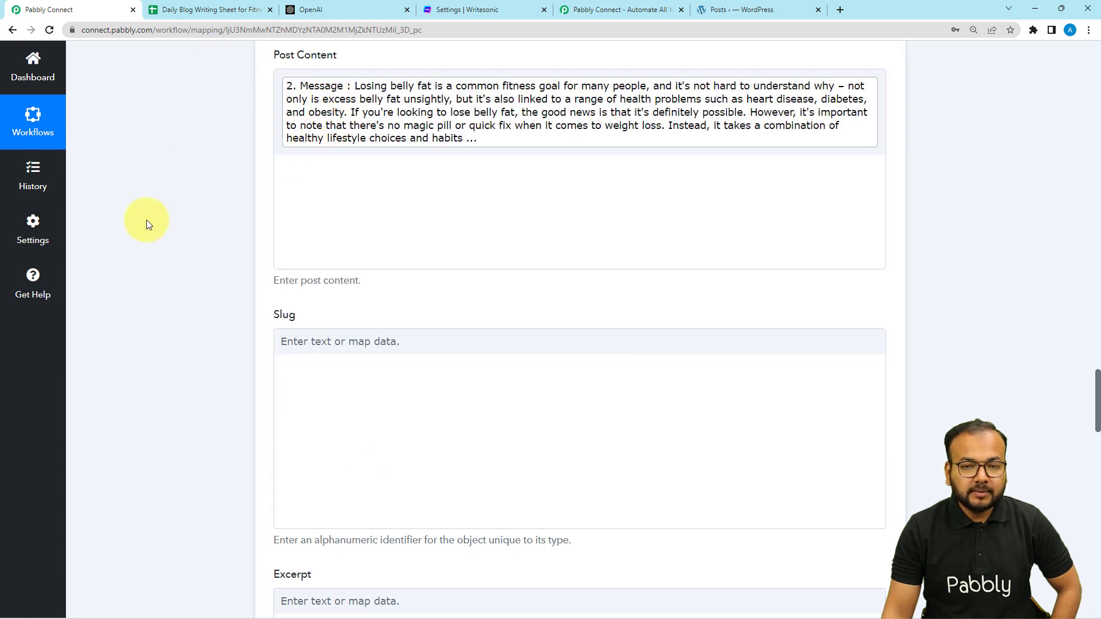
- Review the mapped Post Title and Post Content, and check the blog titles in the Google Sheets spreadsheet
scroll(147, 223, down, 3)
scroll(146, 222, up, 3)
scroll(146, 224, up, 3)
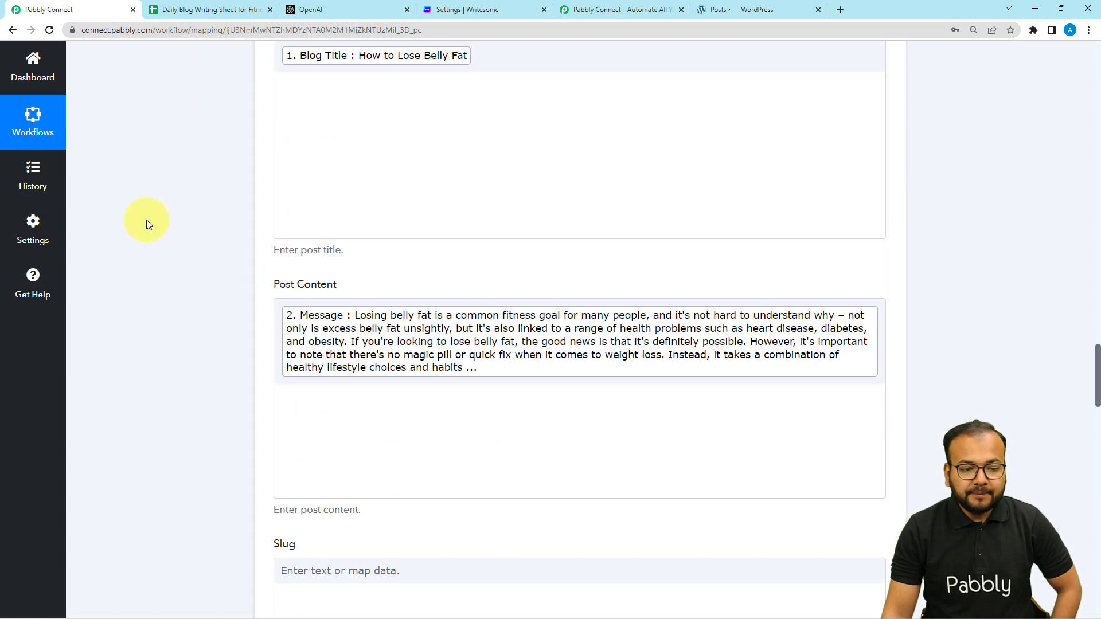
scroll(147, 224, down, 1)
scroll(146, 223, up, 2)
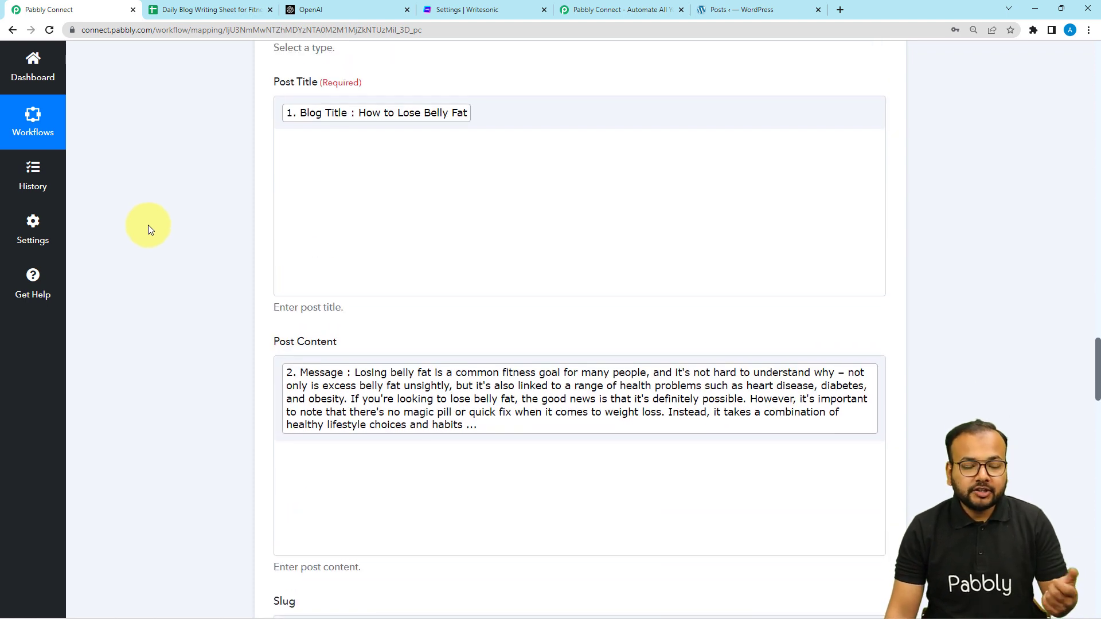
click(209, 12)
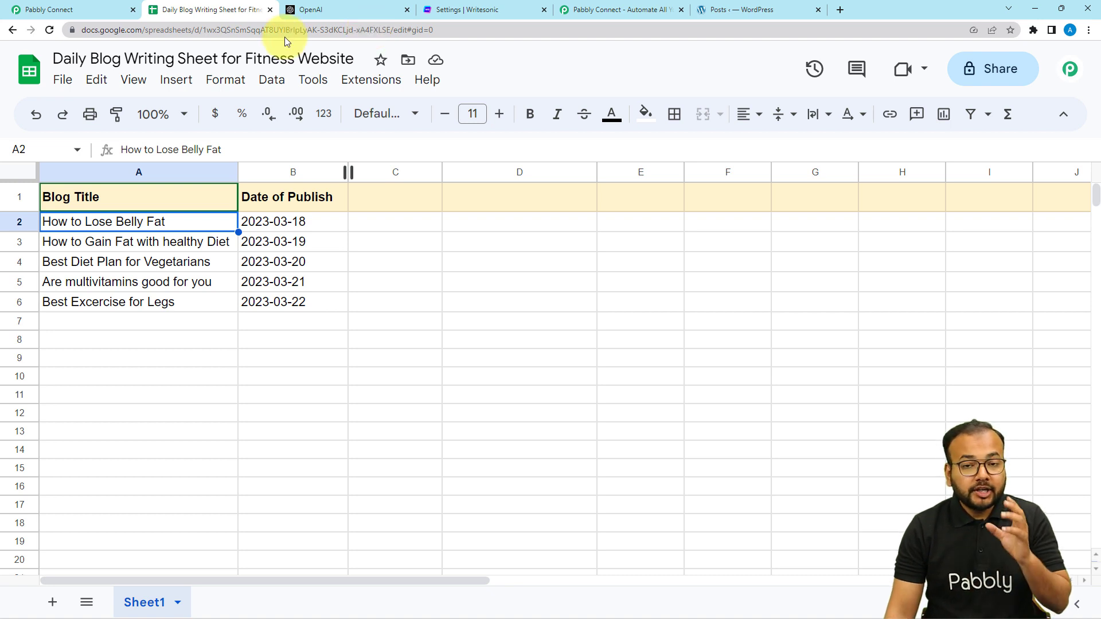
click(63, 10)
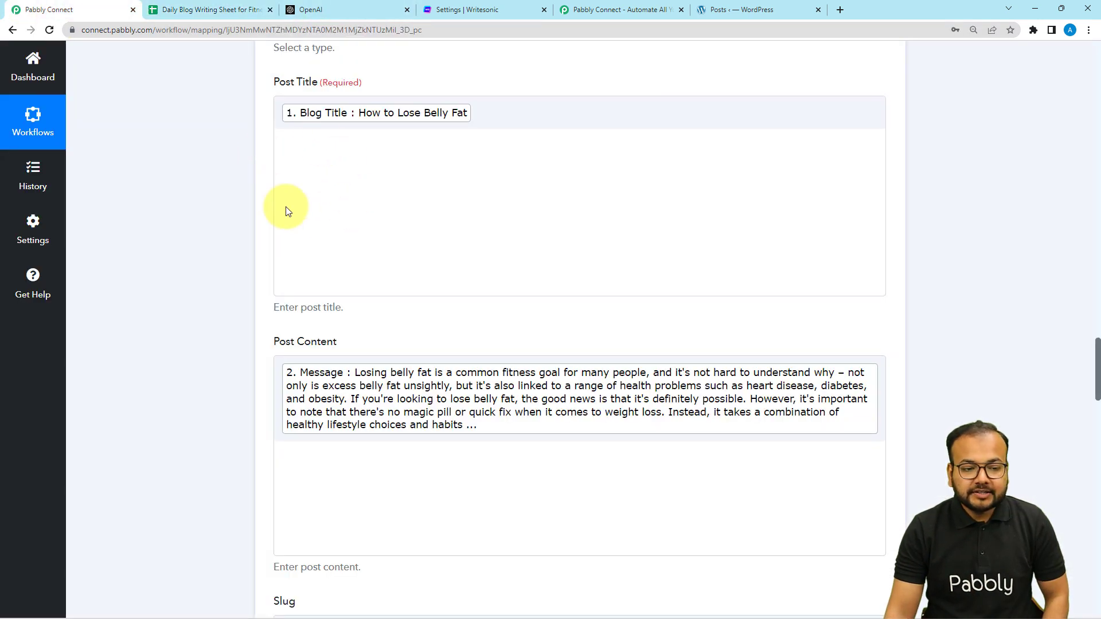
- Choose Publish as the Status of the WordPress post, leaving Slug and Excerpt empty
scroll(201, 261, down, 5)
scroll(198, 262, down, 4)
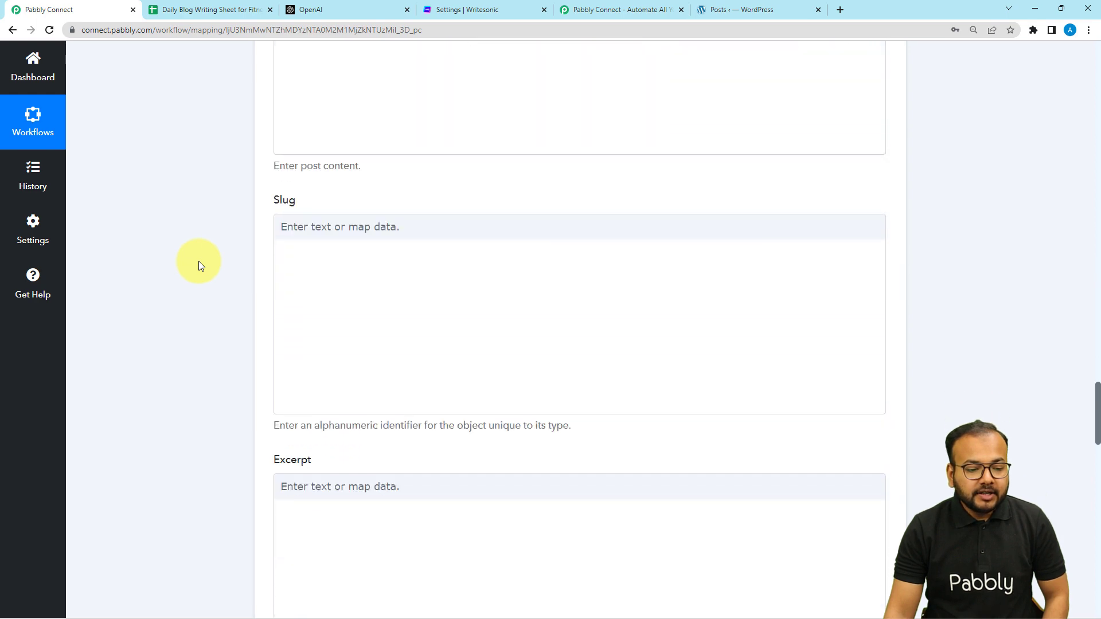
scroll(199, 262, down, 1)
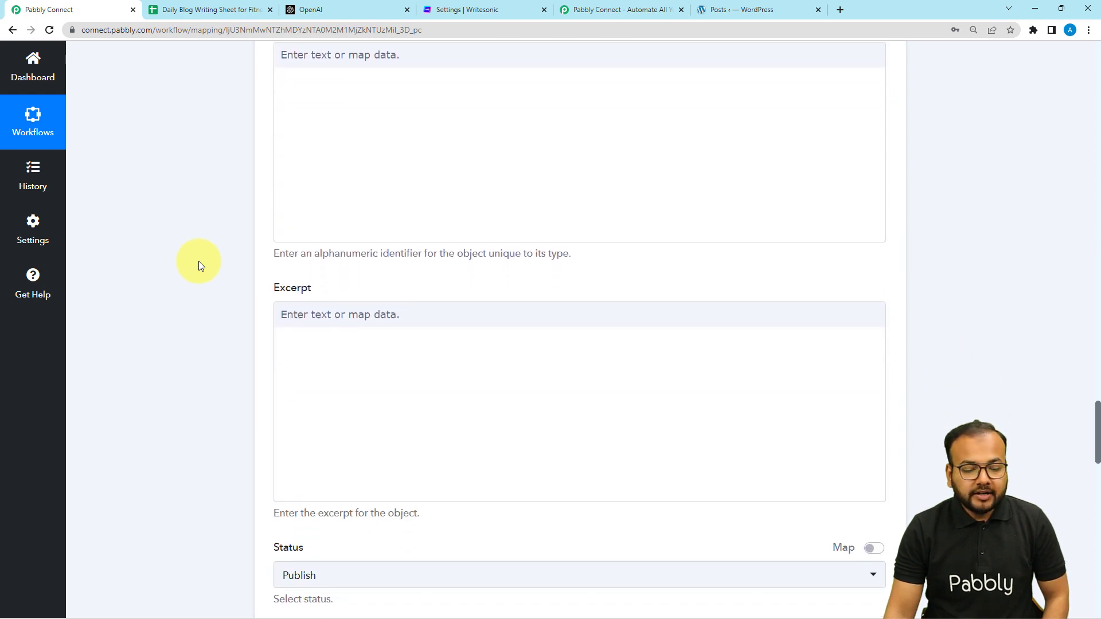
scroll(199, 263, down, 4)
scroll(198, 265, down, 2)
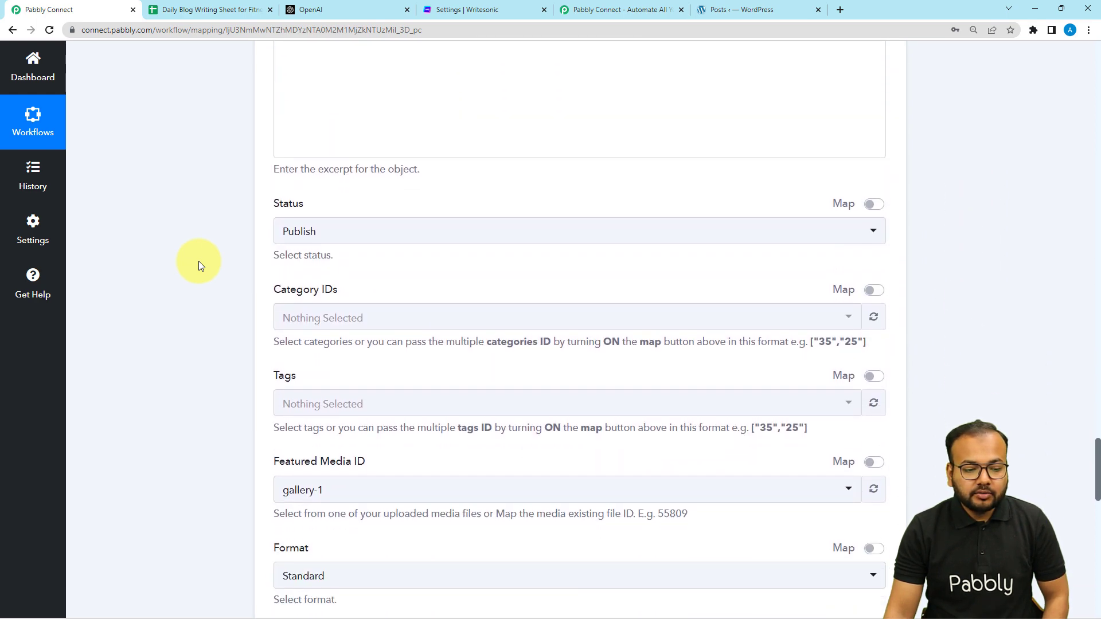
scroll(198, 265, down, 1)
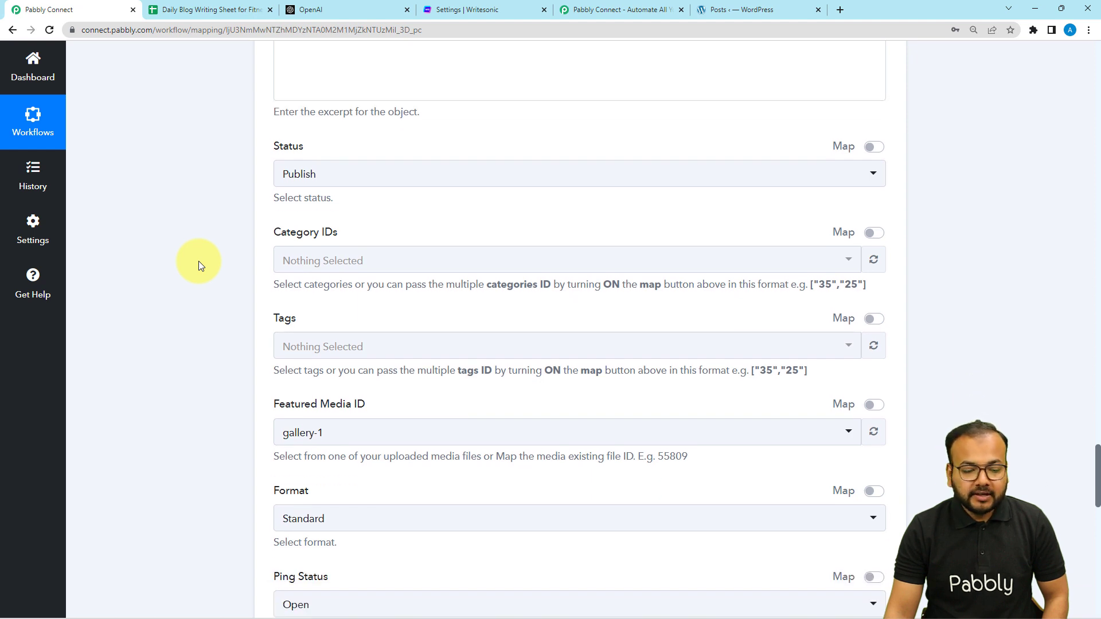
scroll(198, 263, down, 2)
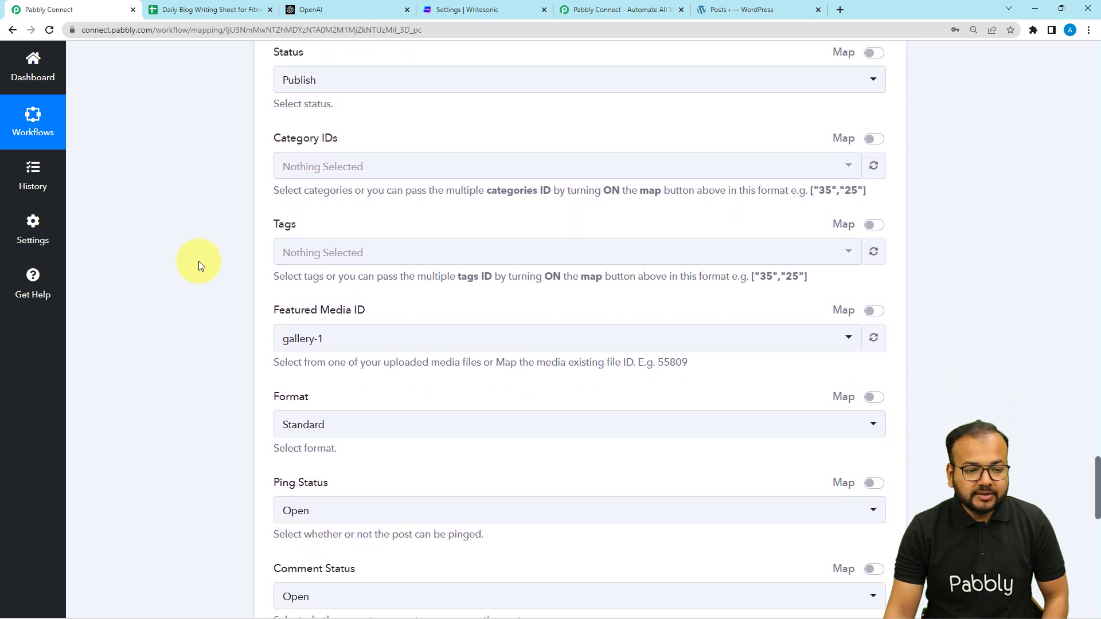
scroll(199, 265, up, 1)
click(313, 120)
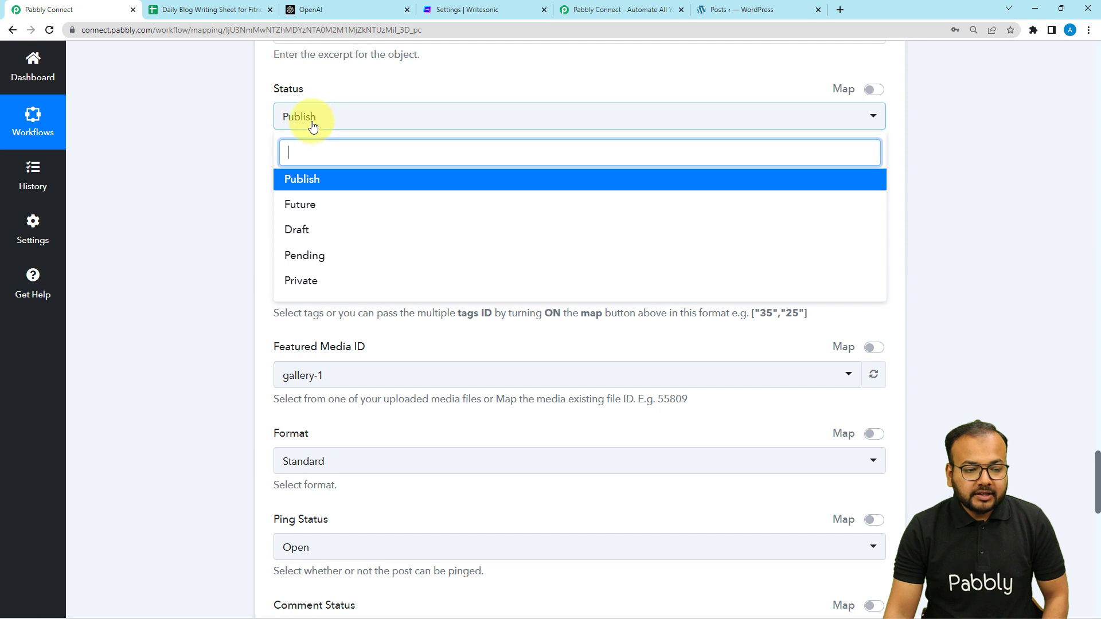
click(297, 182)
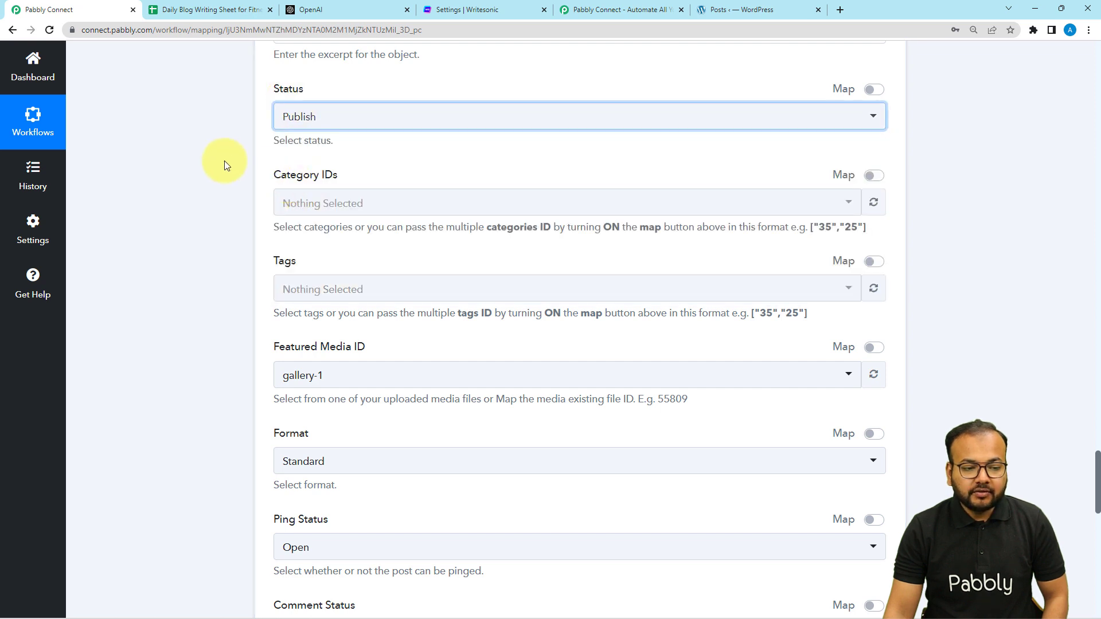
click(299, 117)
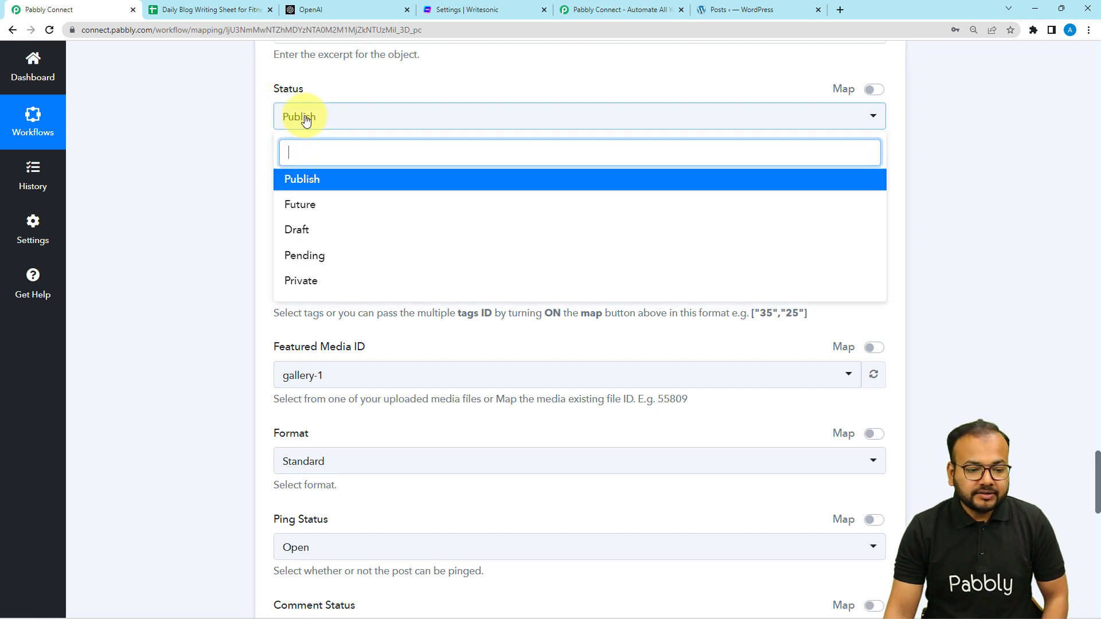
click(239, 226)
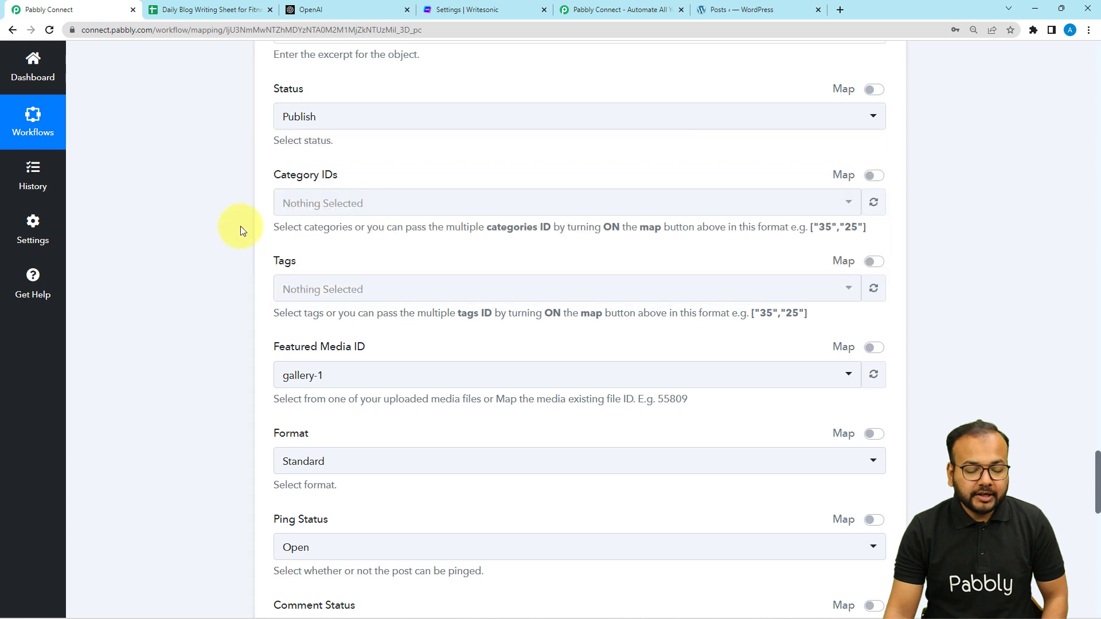
- Choose Admin as the Author ID of the WordPress post
scroll(239, 226, down, 1)
scroll(269, 213, down, 3)
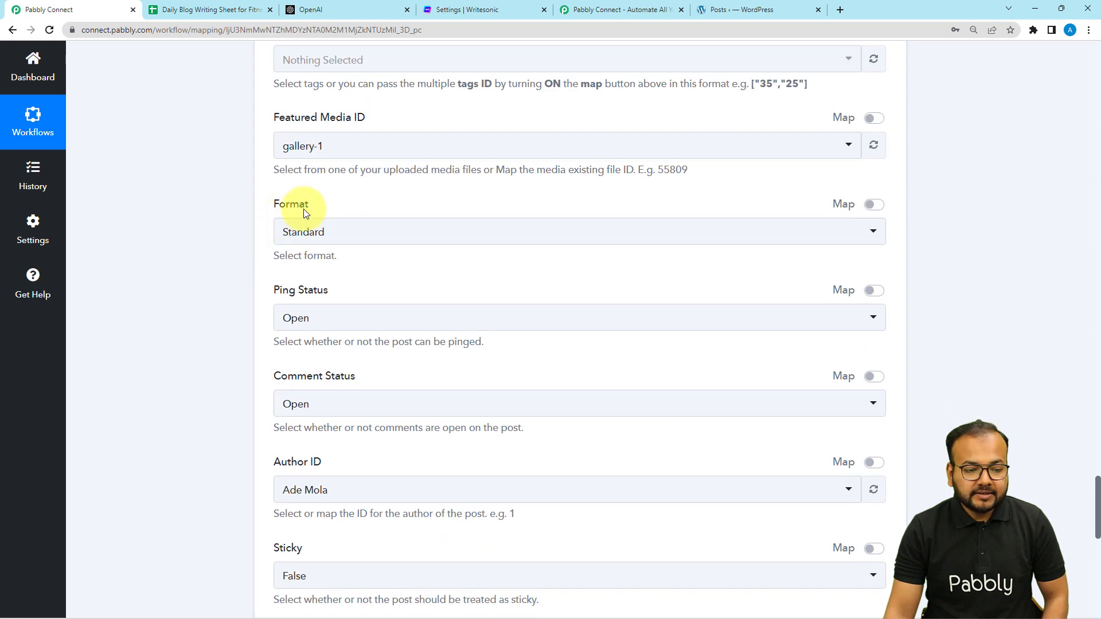
scroll(260, 189, down, 3)
scroll(259, 194, down, 2)
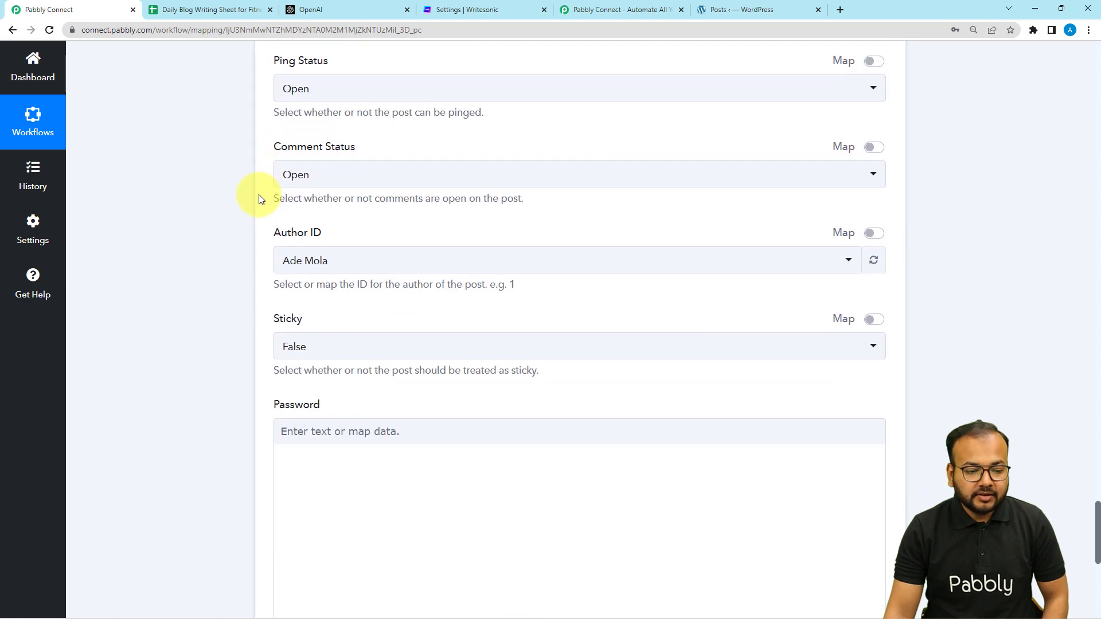
click(319, 205)
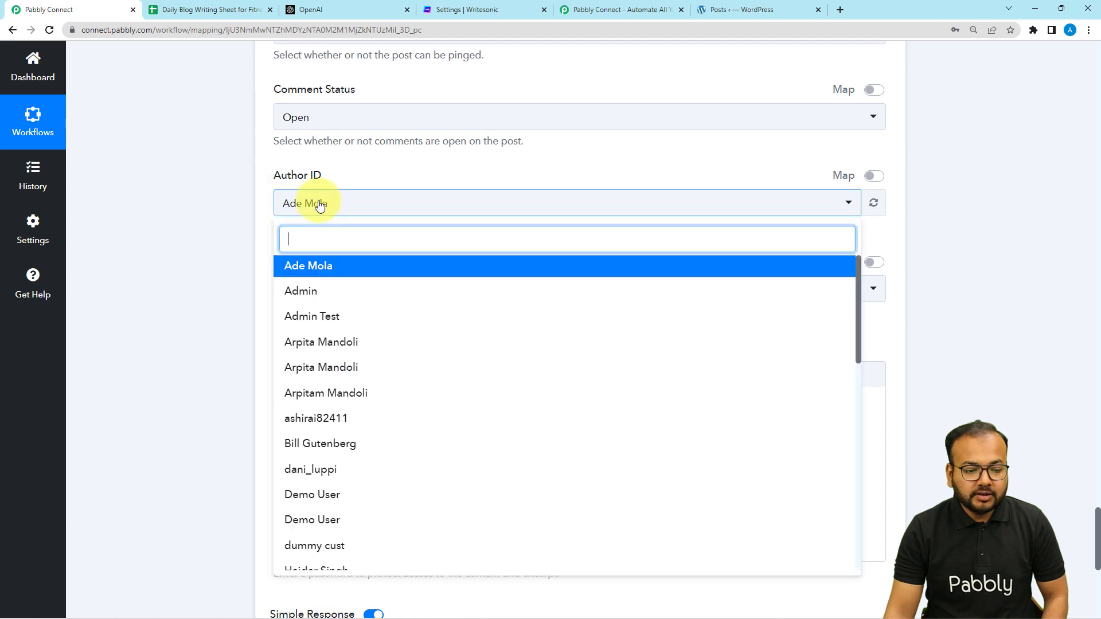
click(313, 299)
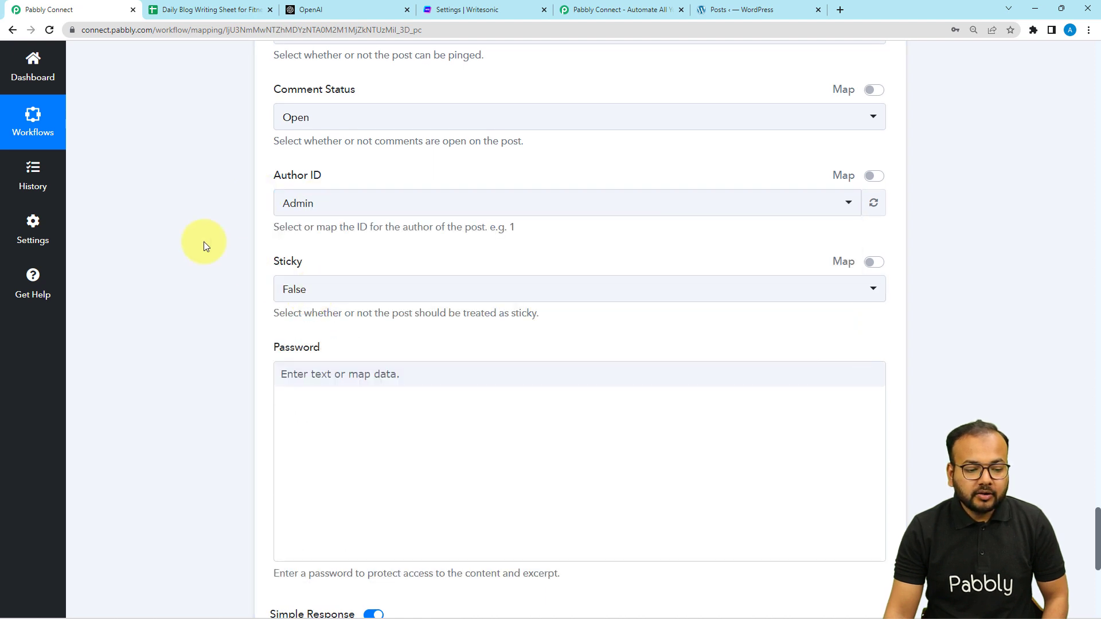
- Save the WordPress action and send a test request to create the post
scroll(204, 242, down, 4)
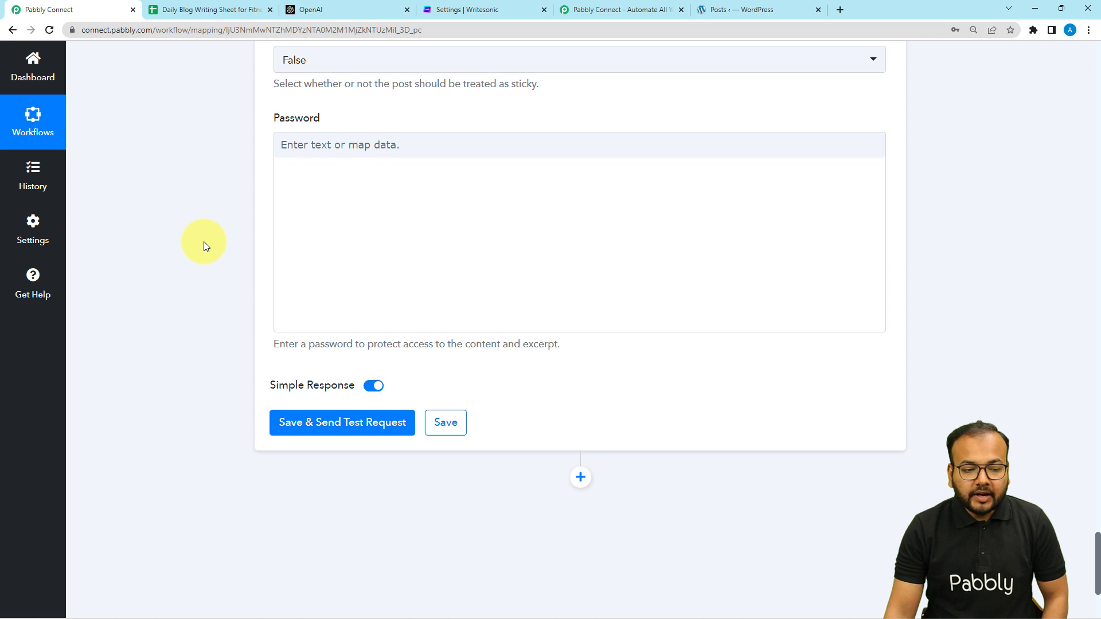
scroll(226, 282, down, 3)
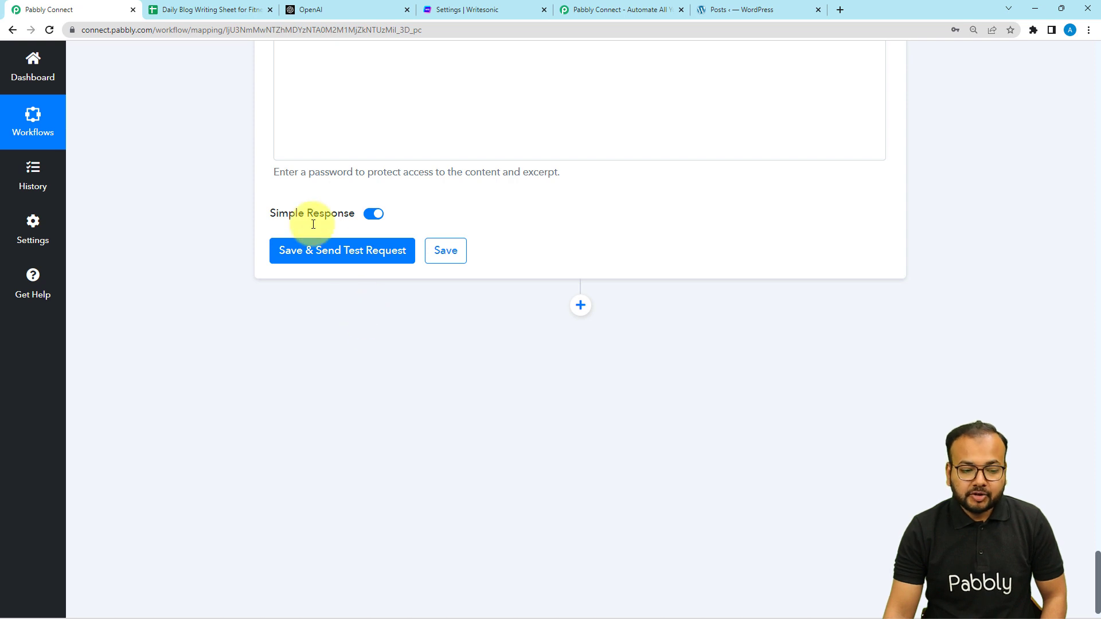
click(320, 253)
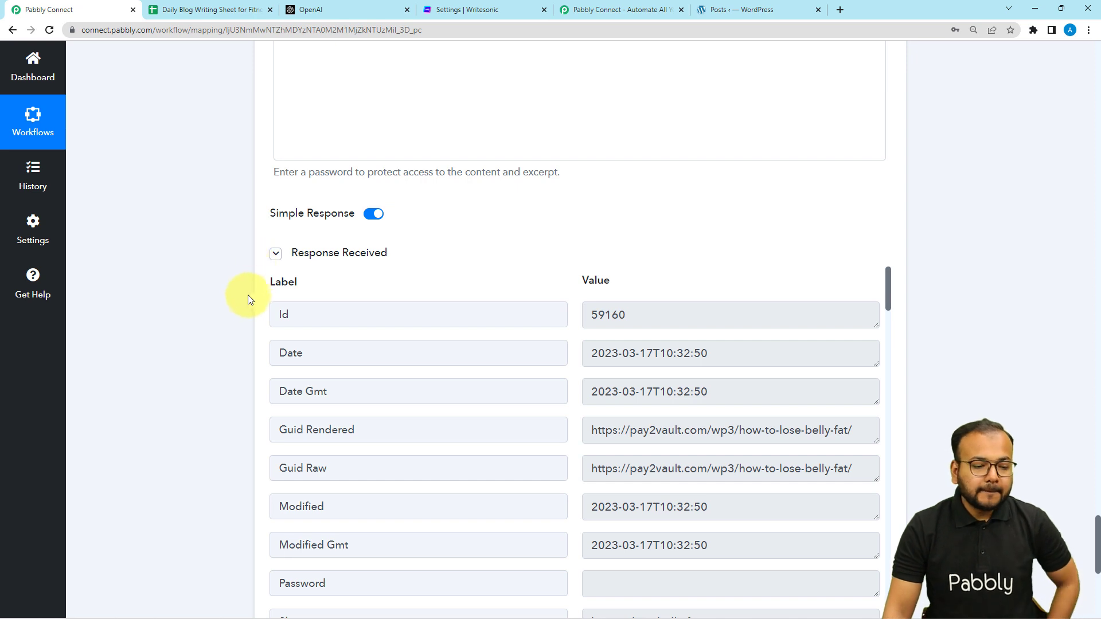
- Open the published post from the Link value in the WordPress response and read through the article
scroll(232, 298, down, 1)
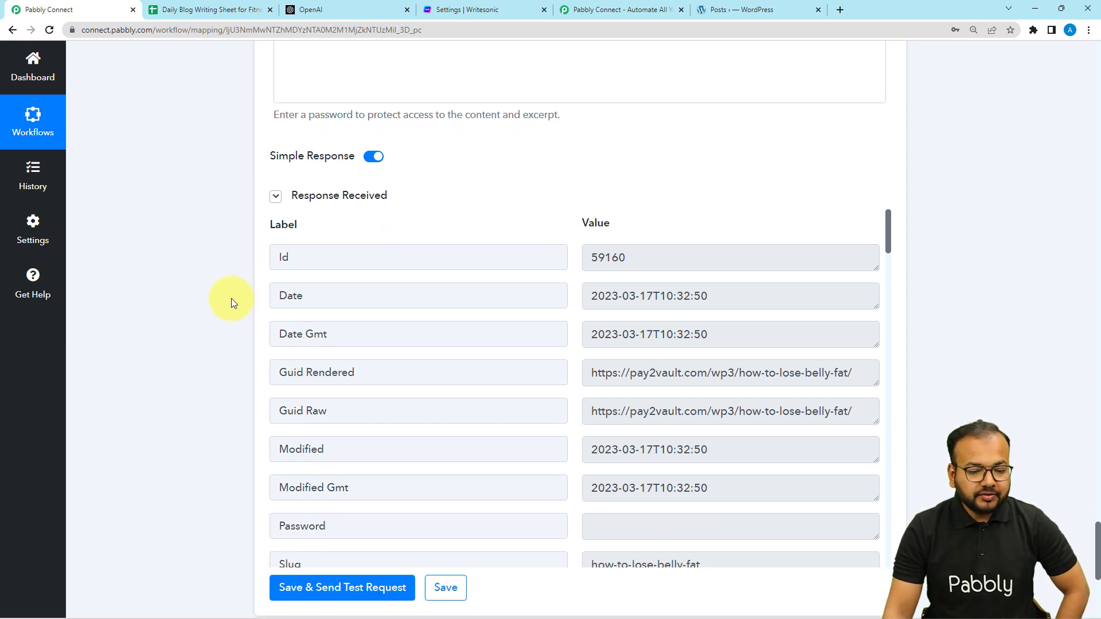
scroll(312, 305, down, 4)
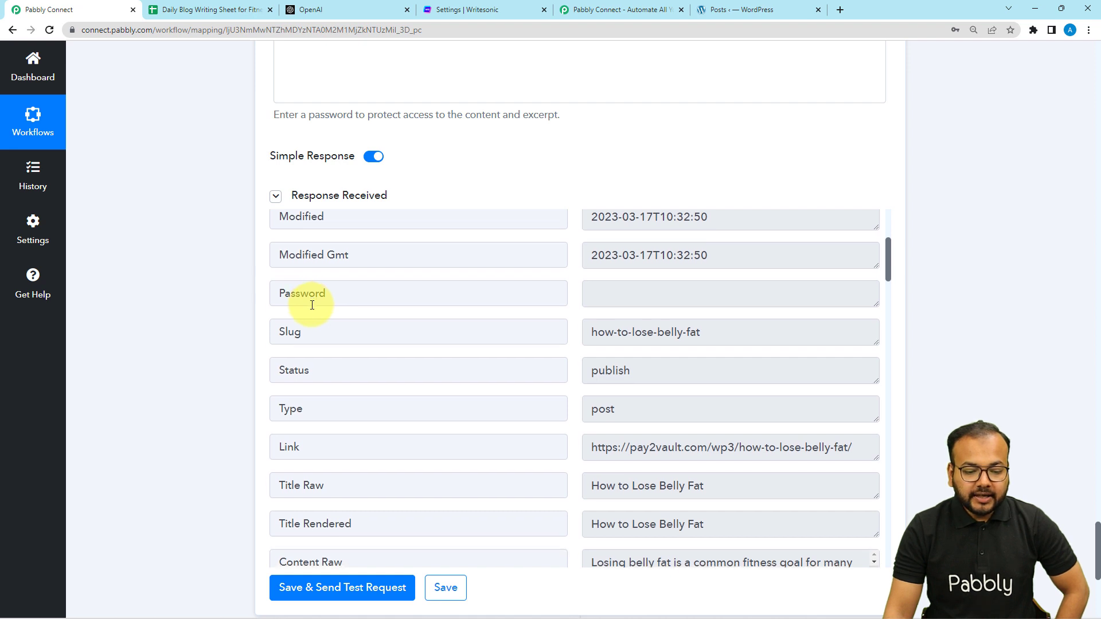
scroll(312, 304, down, 2)
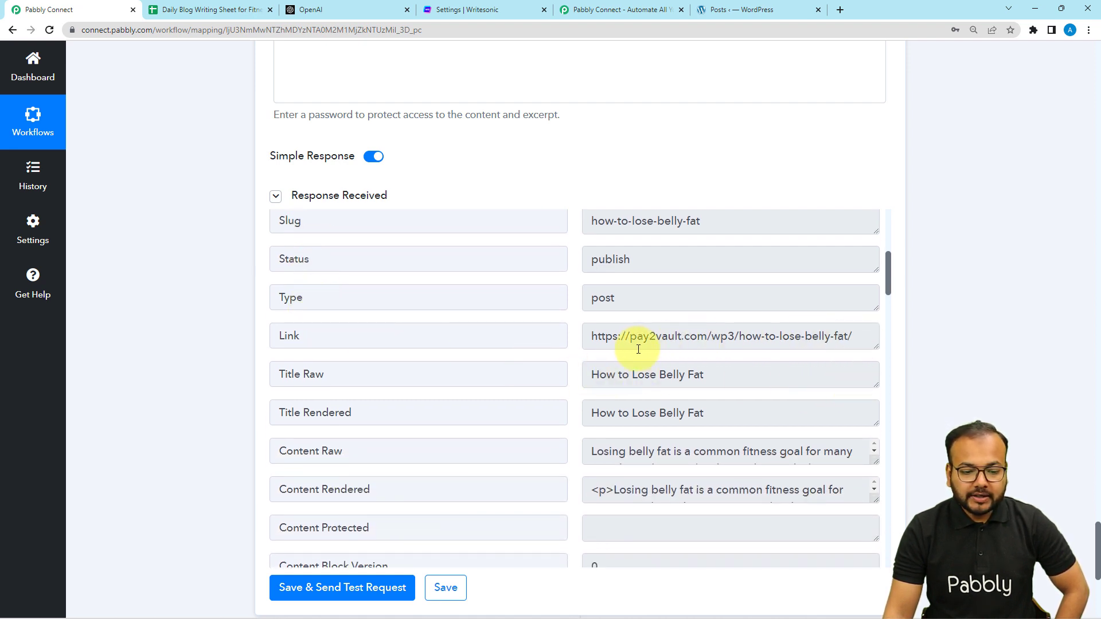
drag(855, 337, 560, 338)
right_click(608, 342)
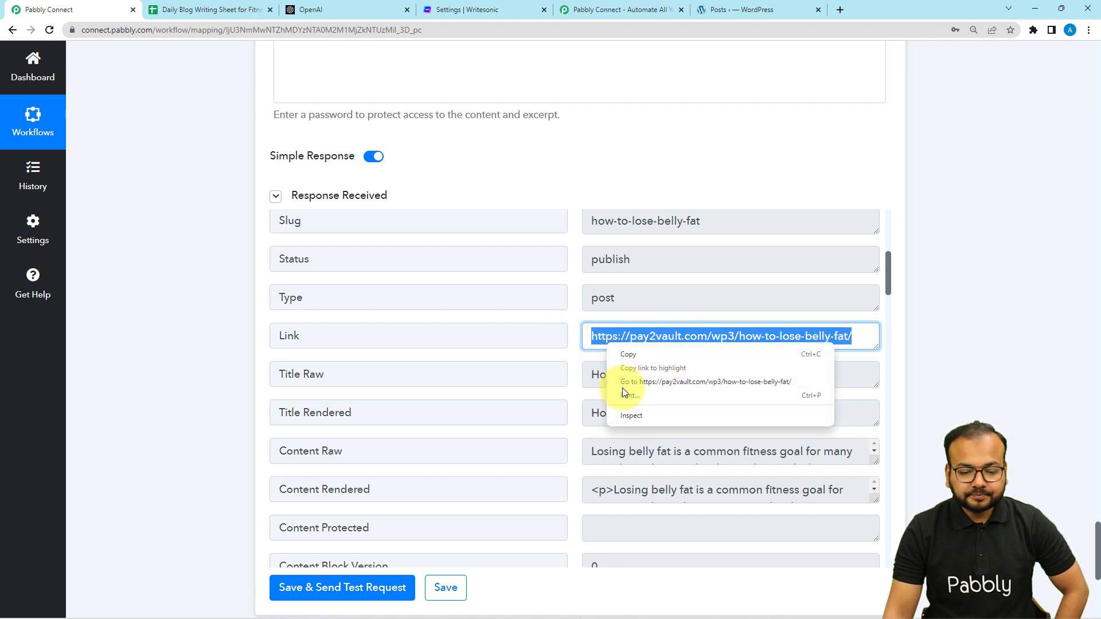
click(626, 387)
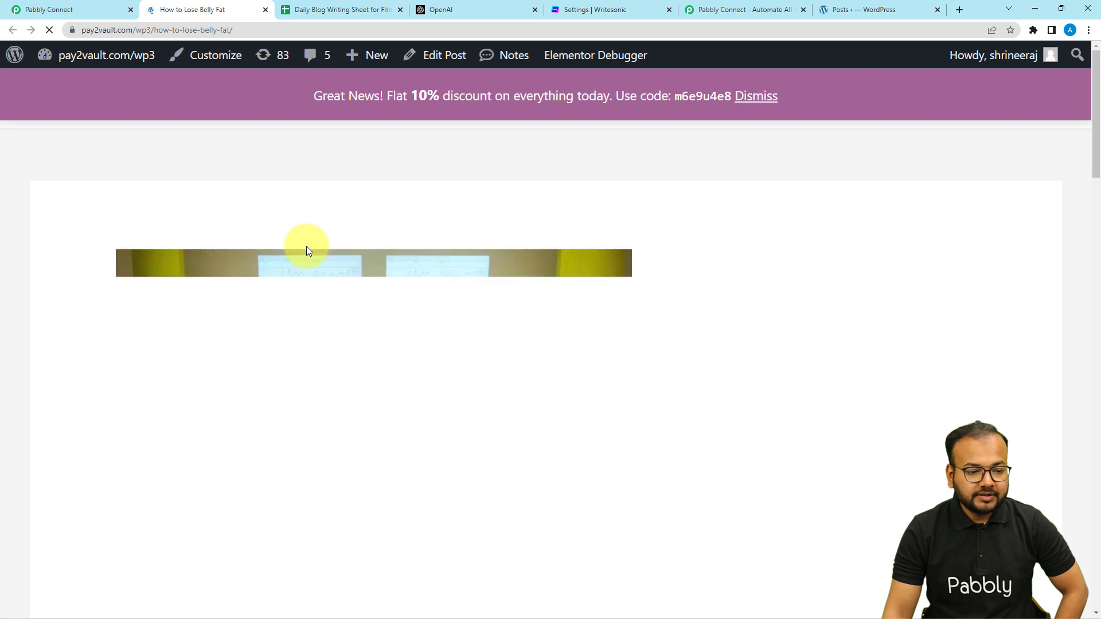
scroll(306, 246, down, 4)
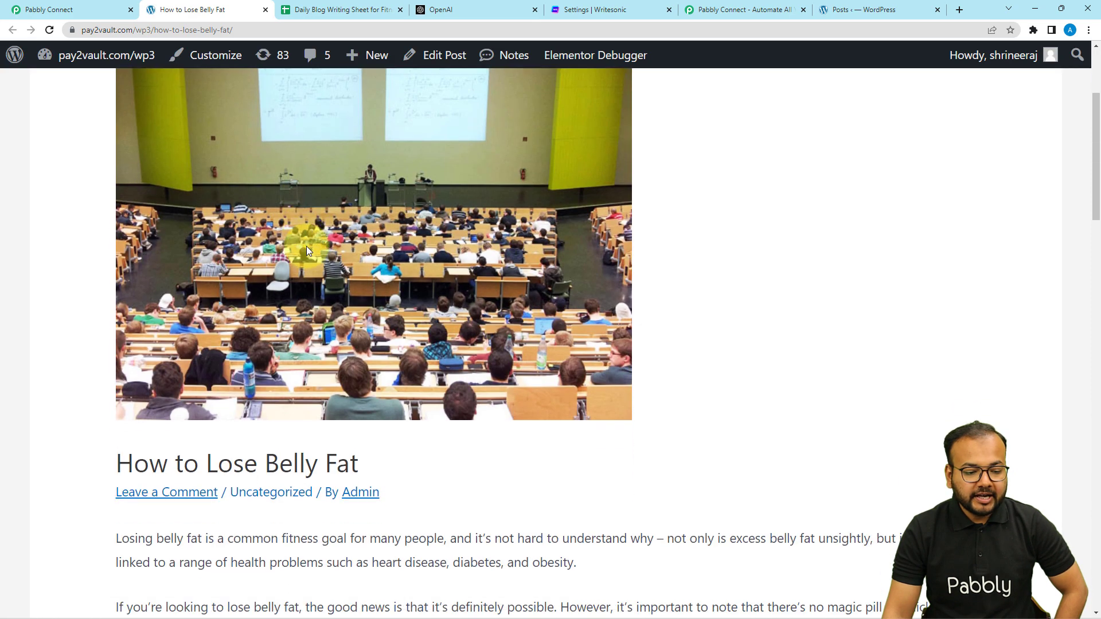
scroll(306, 246, down, 1)
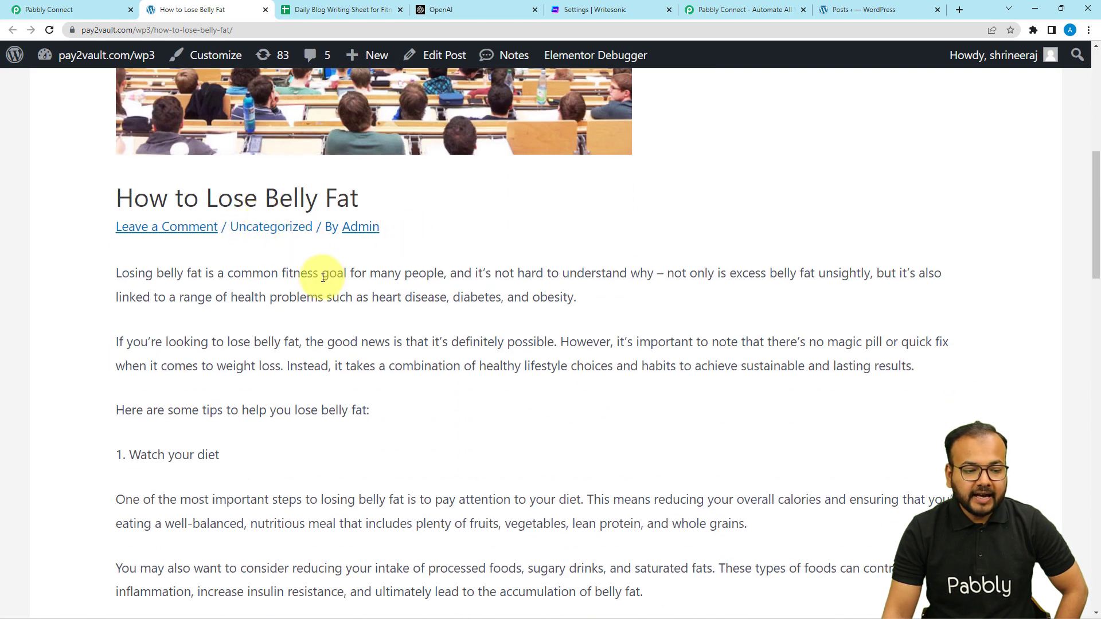
scroll(303, 254, down, 5)
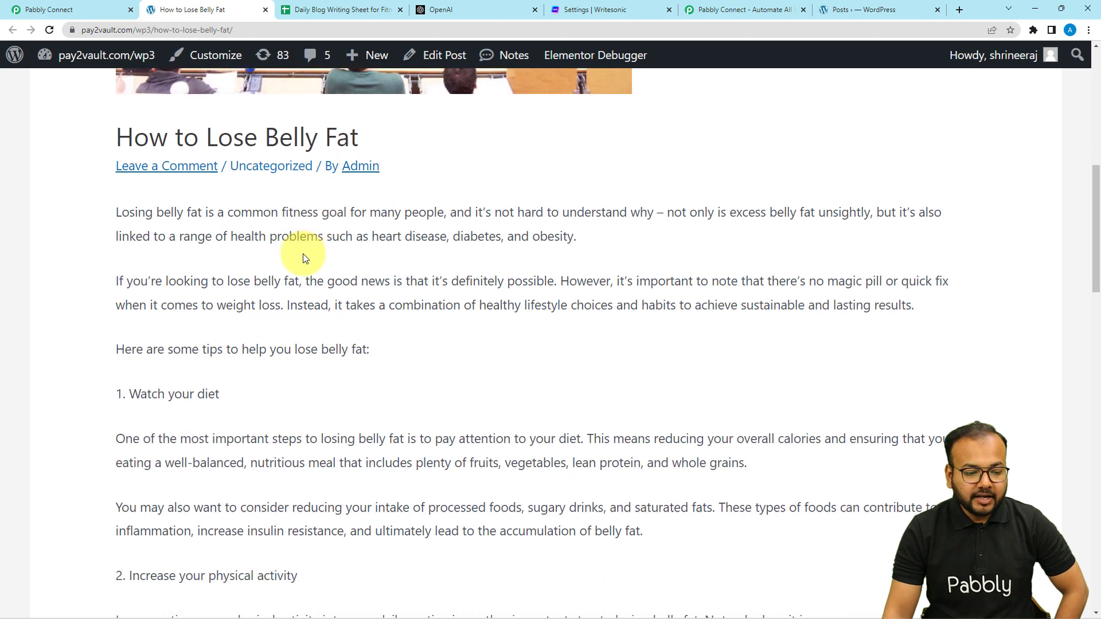
scroll(303, 254, down, 12)
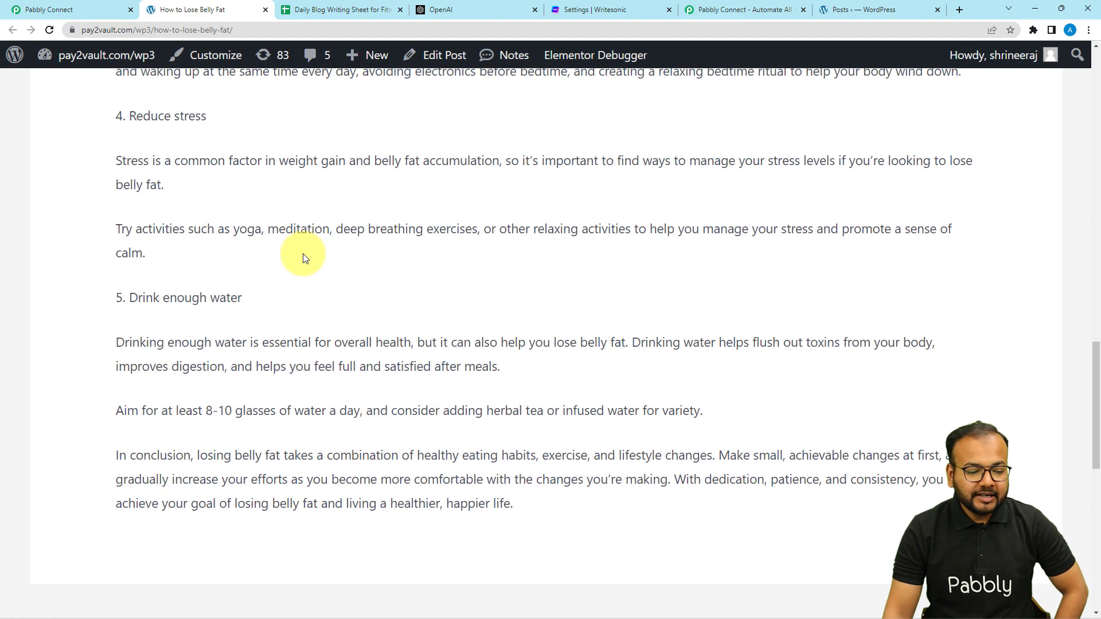
scroll(303, 254, up, 2)
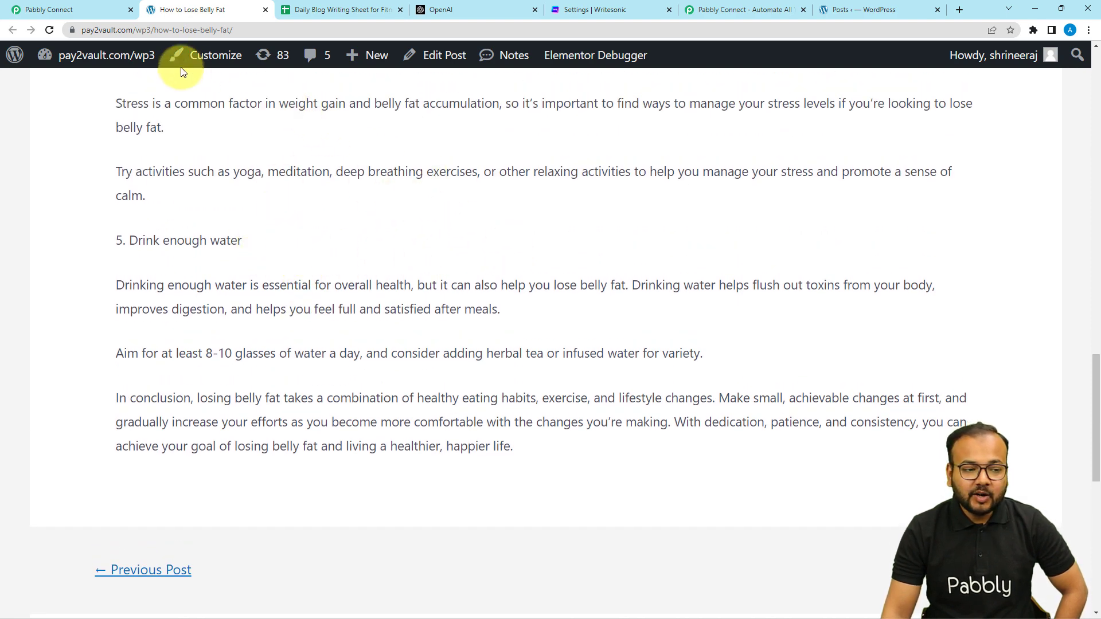
- Return to the Pabbly Connect workflow and collapse the WordPress Create a Post action
click(115, 8)
scroll(291, 226, up, 5)
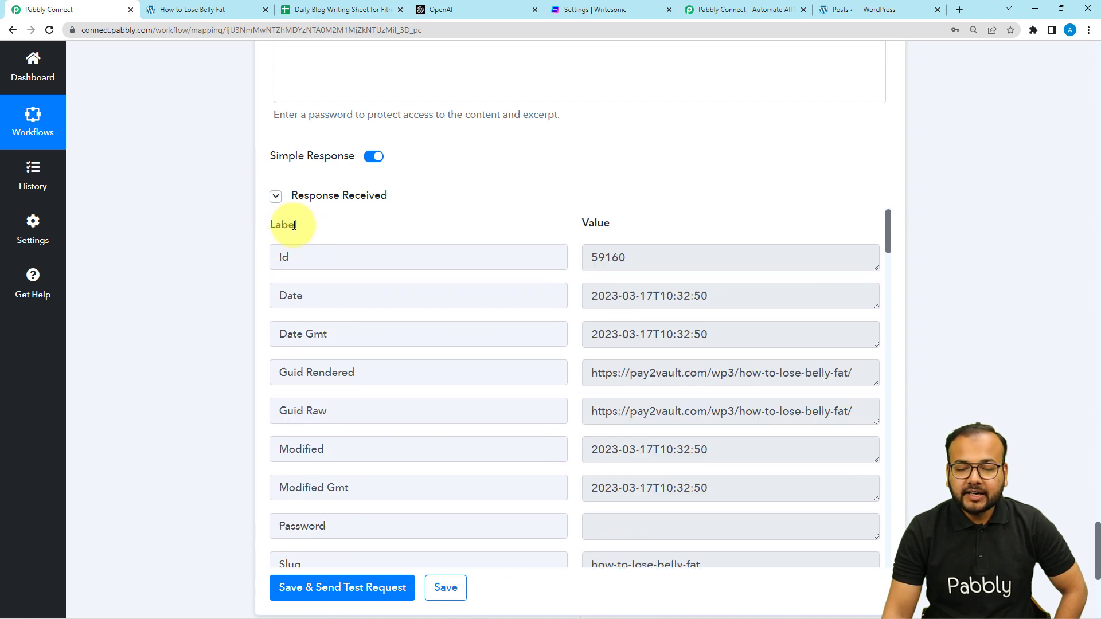
scroll(181, 274, up, 15)
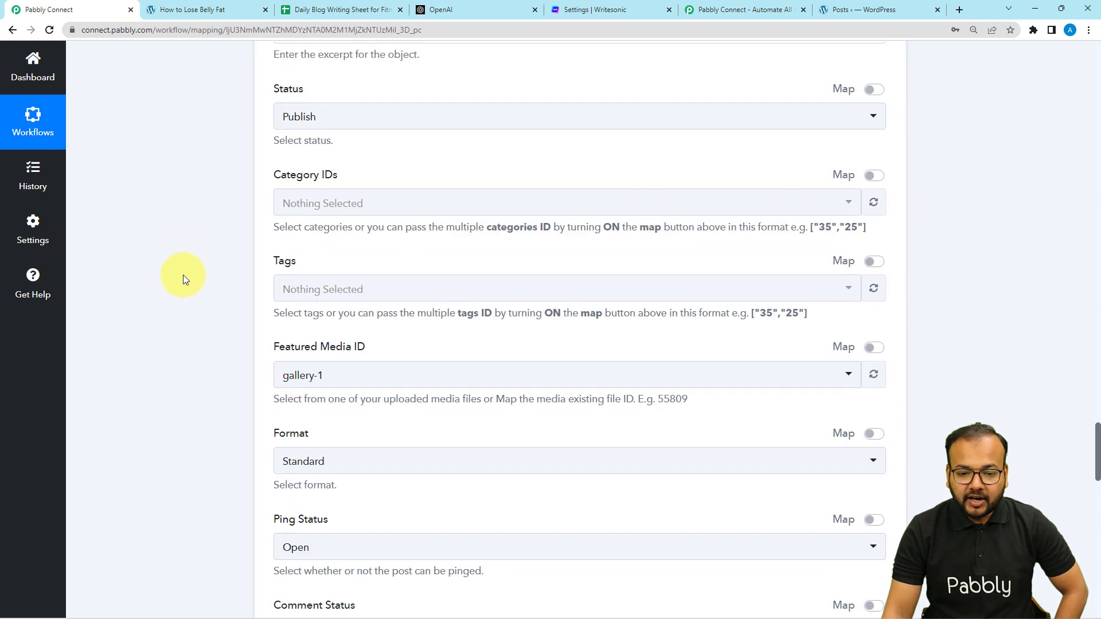
scroll(665, 271, up, 15)
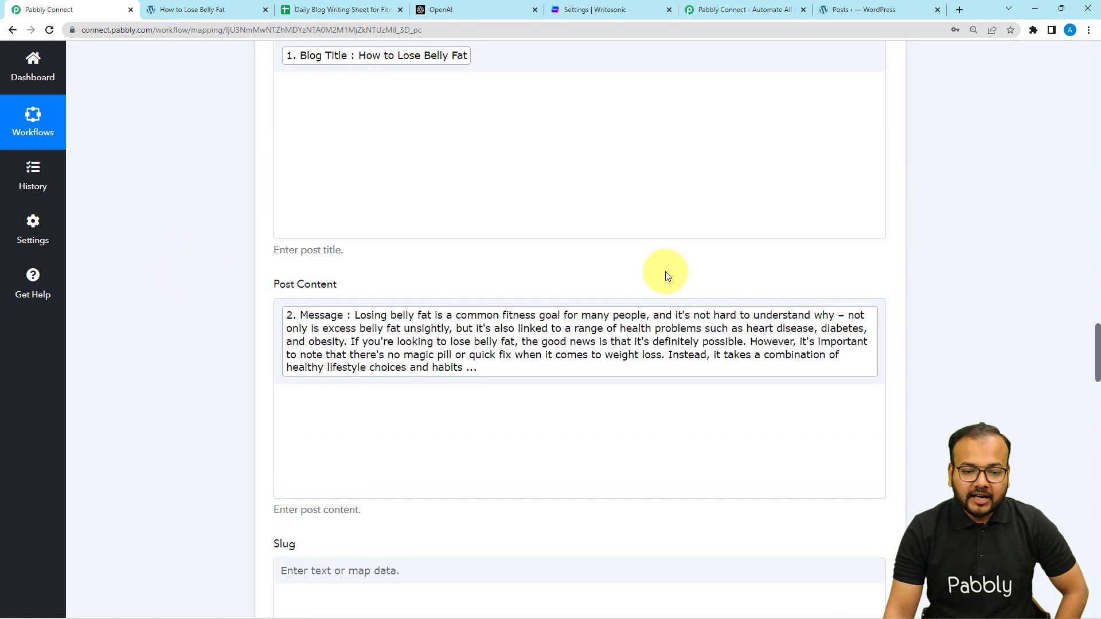
scroll(666, 271, up, 5)
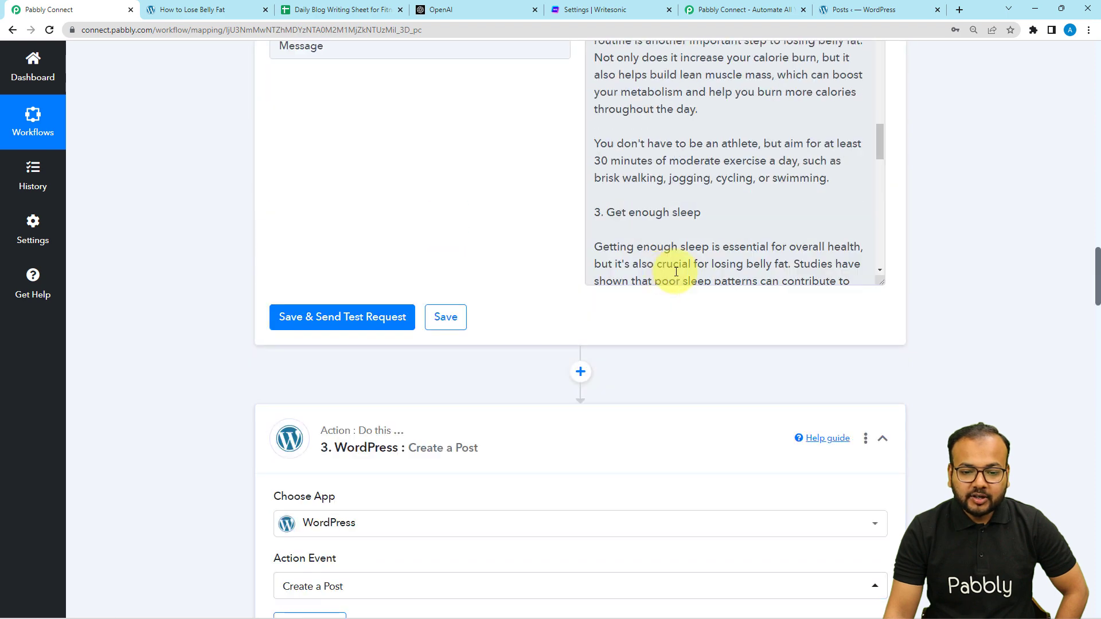
click(886, 438)
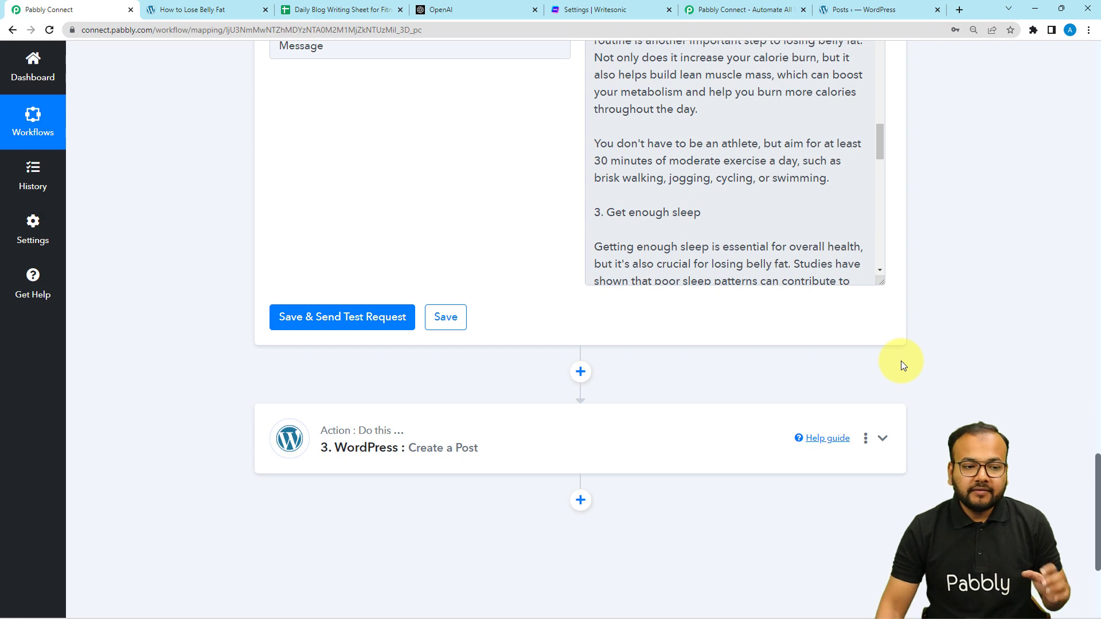
- Check the blog titles in the Google Sheets spreadsheet, and collapse the workflow's Writesonic and Google Sheets steps
click(361, 10)
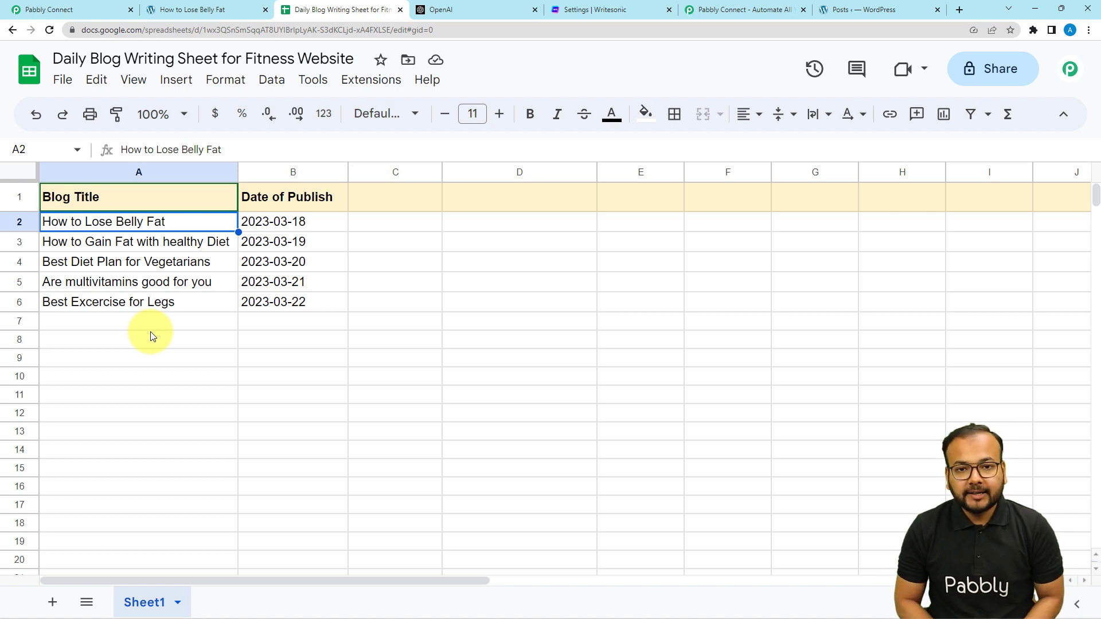
click(95, 11)
scroll(147, 195, up, 15)
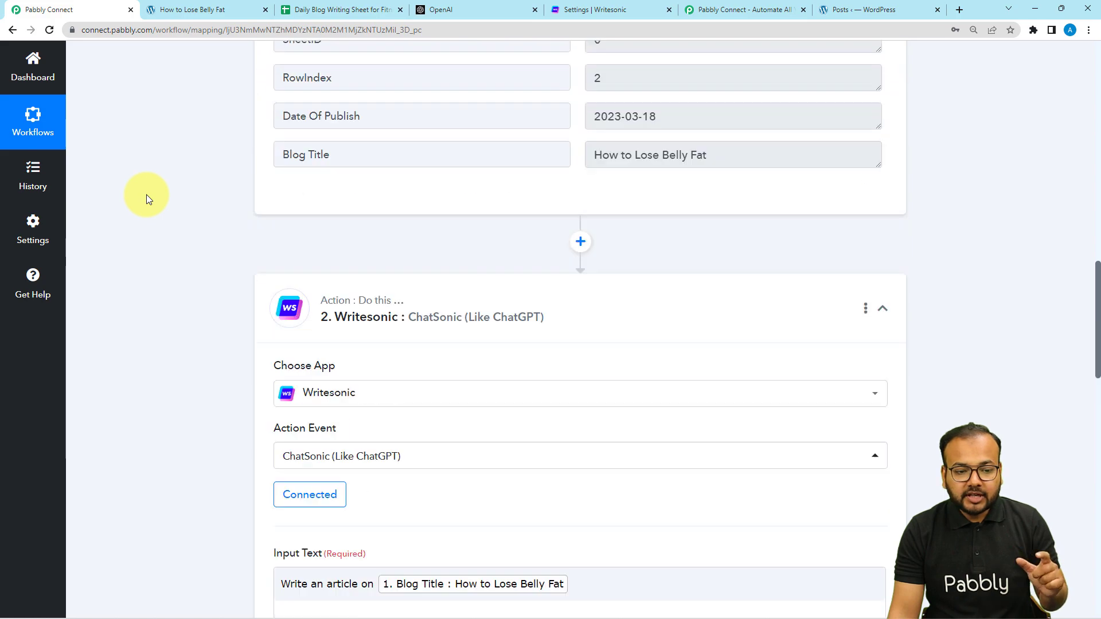
click(455, 327)
scroll(192, 305, up, 7)
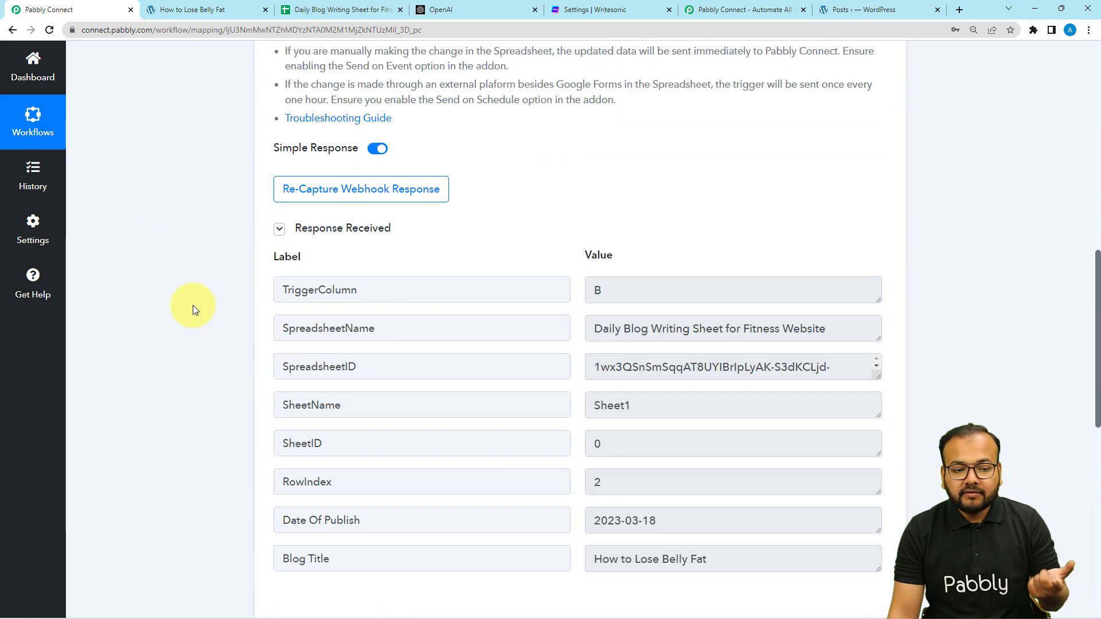
scroll(193, 305, up, 10)
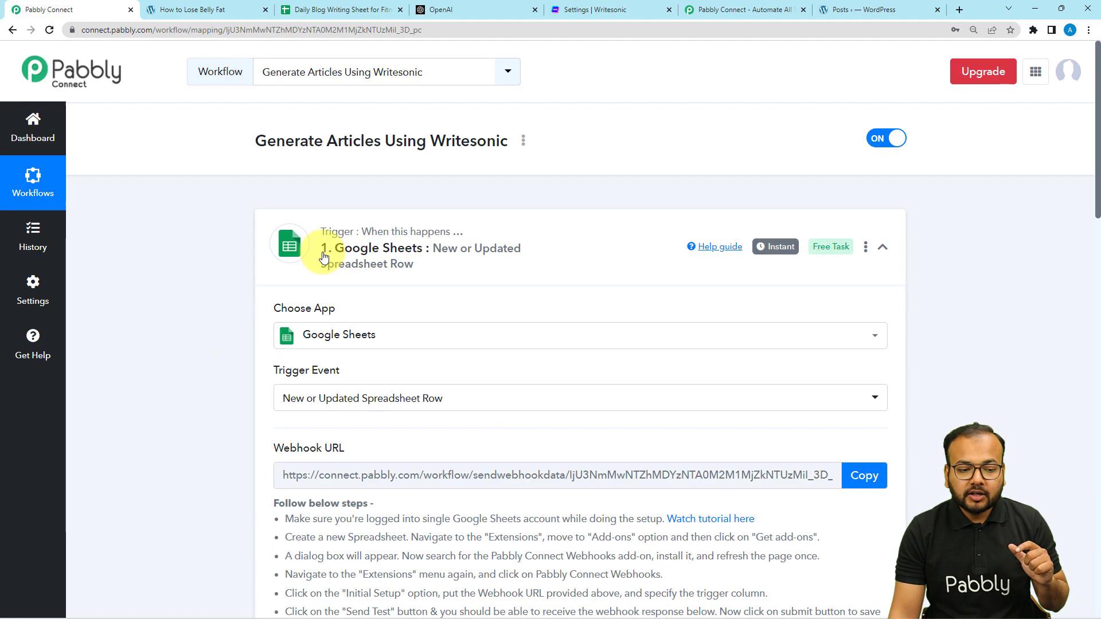
click(324, 258)
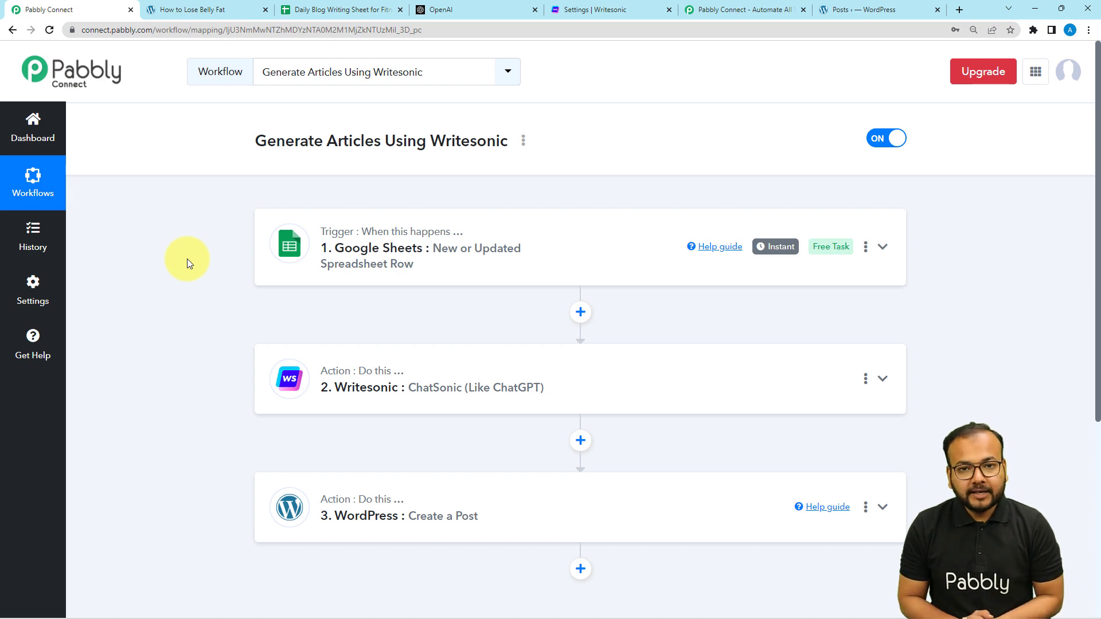